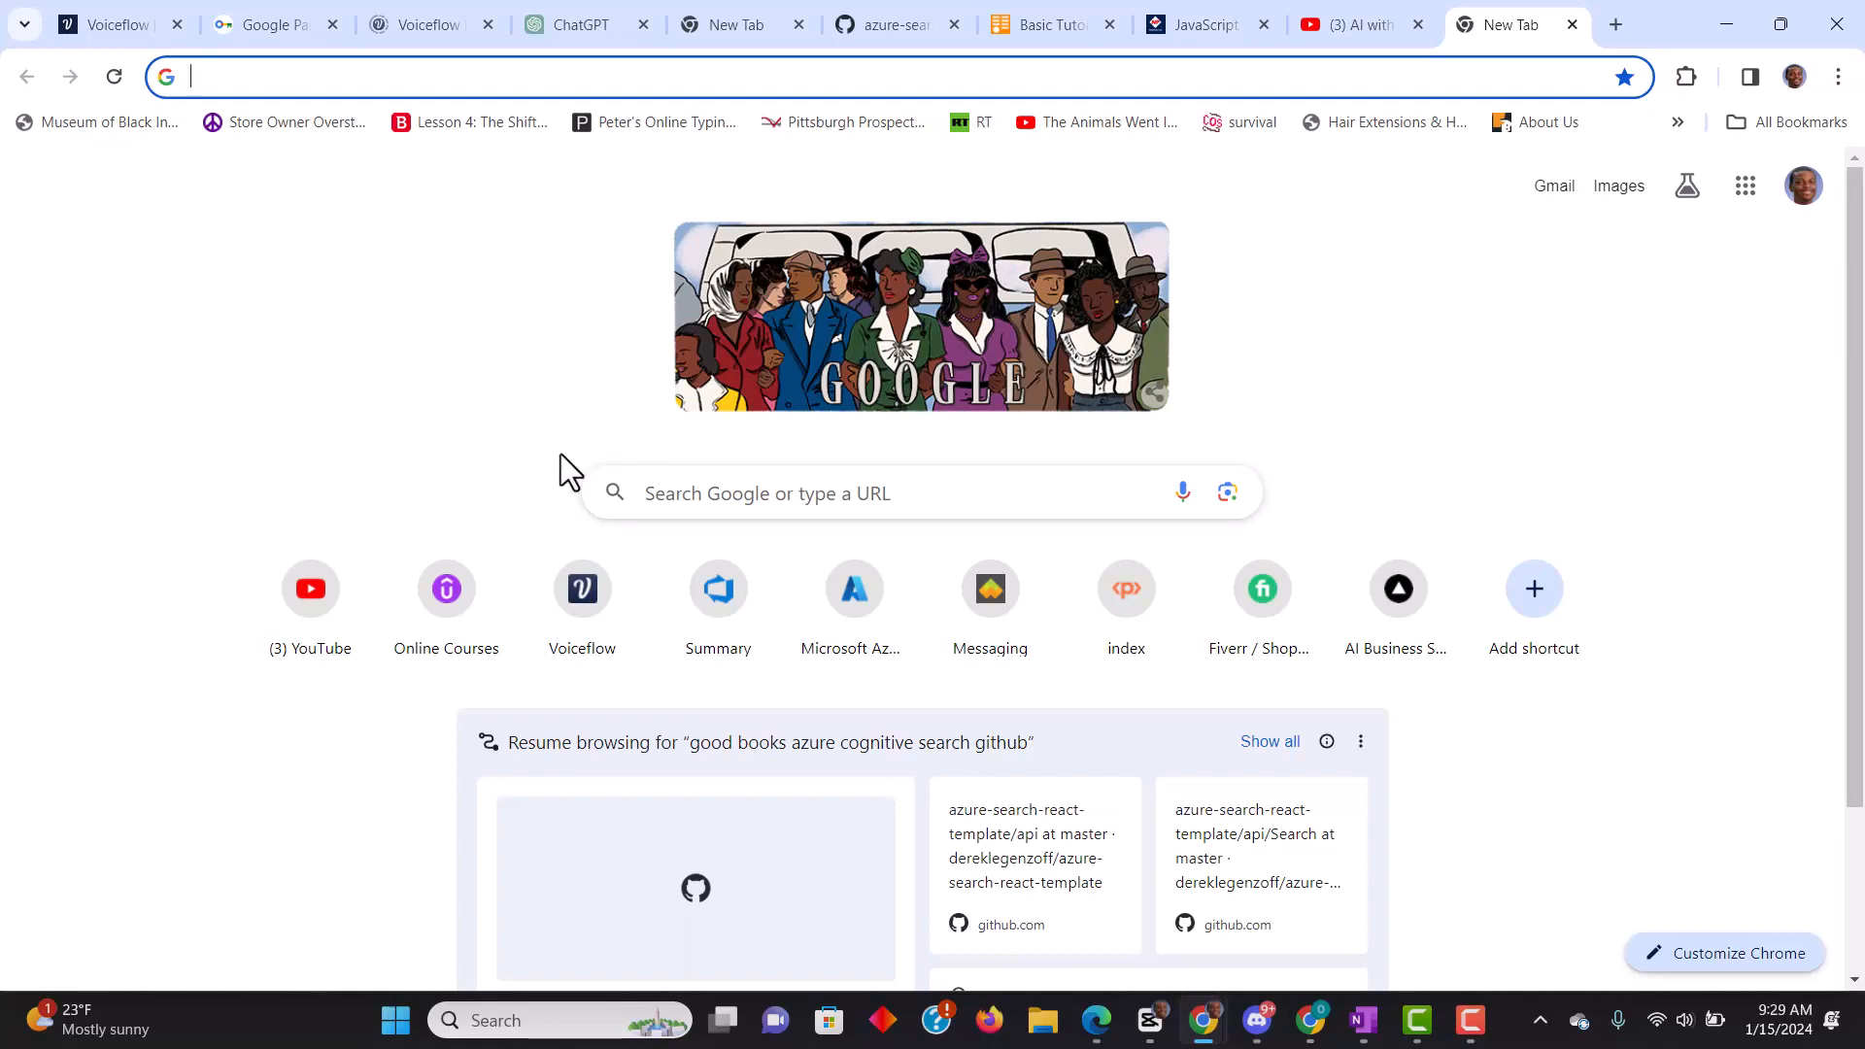
- Search the web for "anaconda download" and download the Windows installer from Anaconda's Free Download page
{"action": "left_click", "coordinate": [764, 515]}
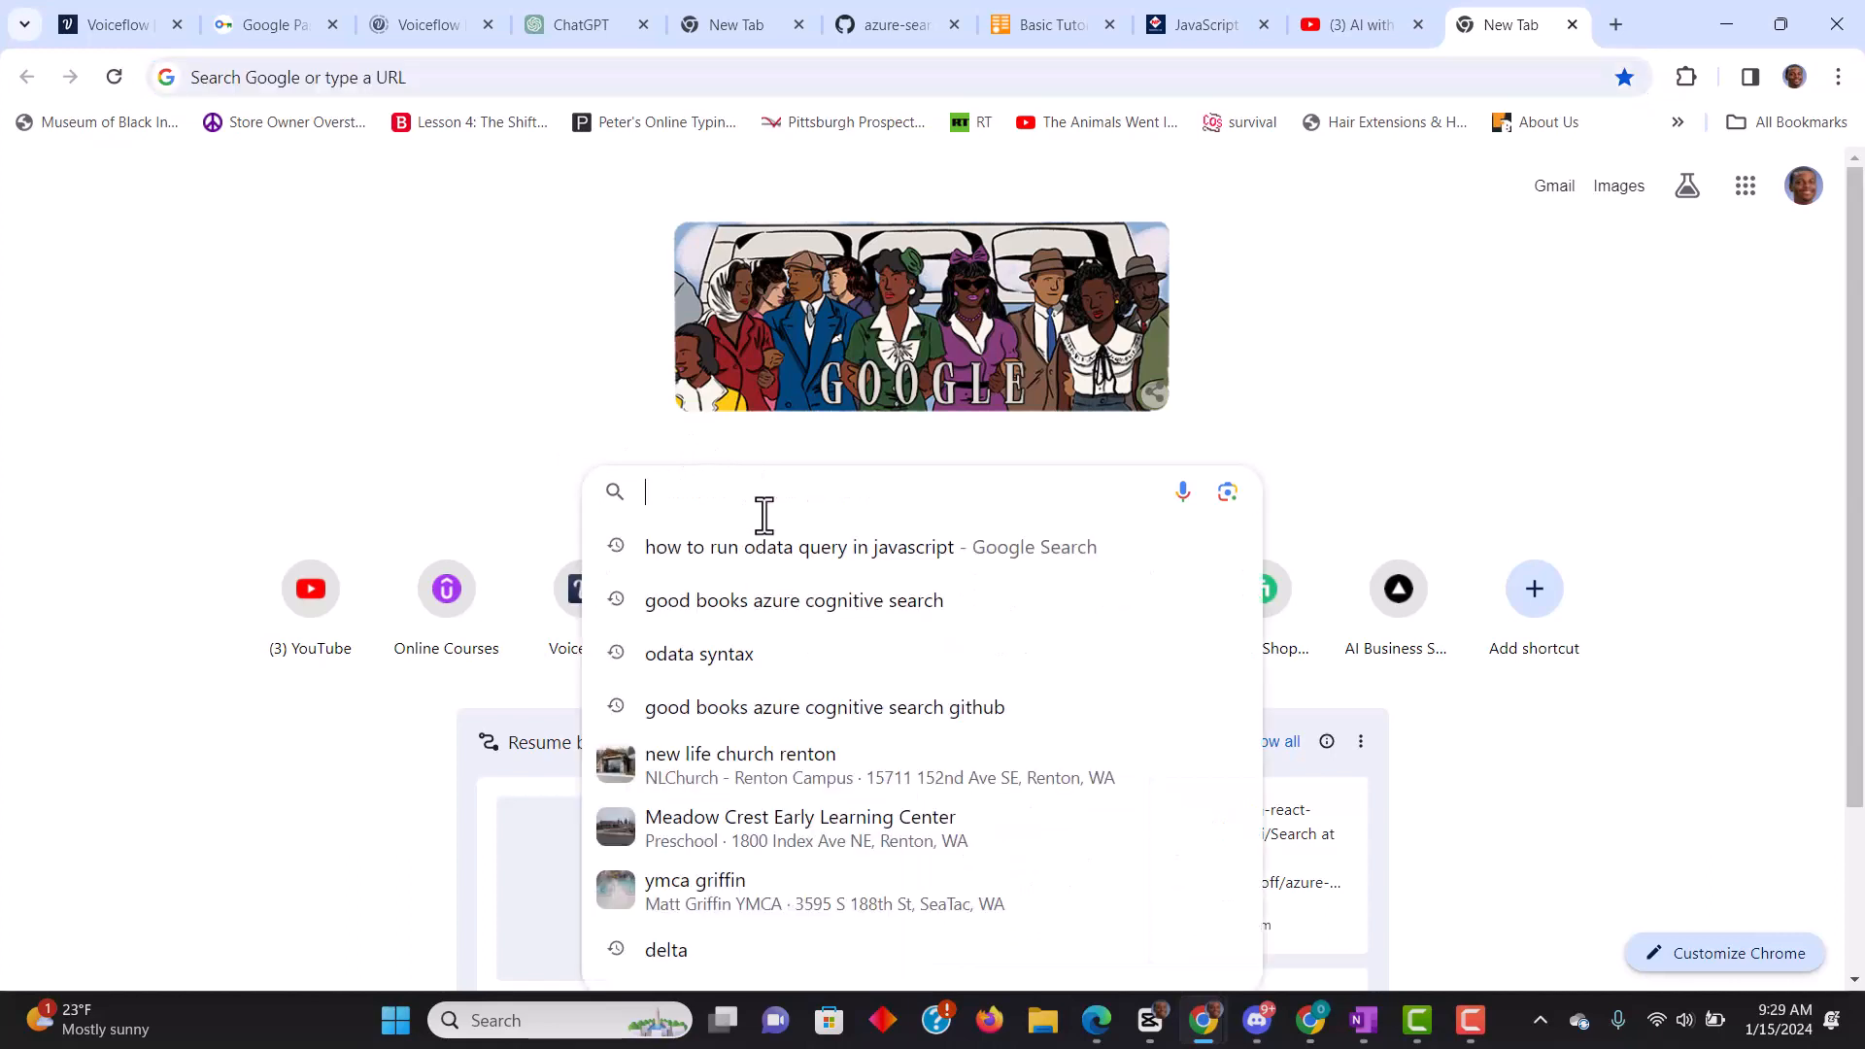
{"action": "type", "text": "anacondat"}
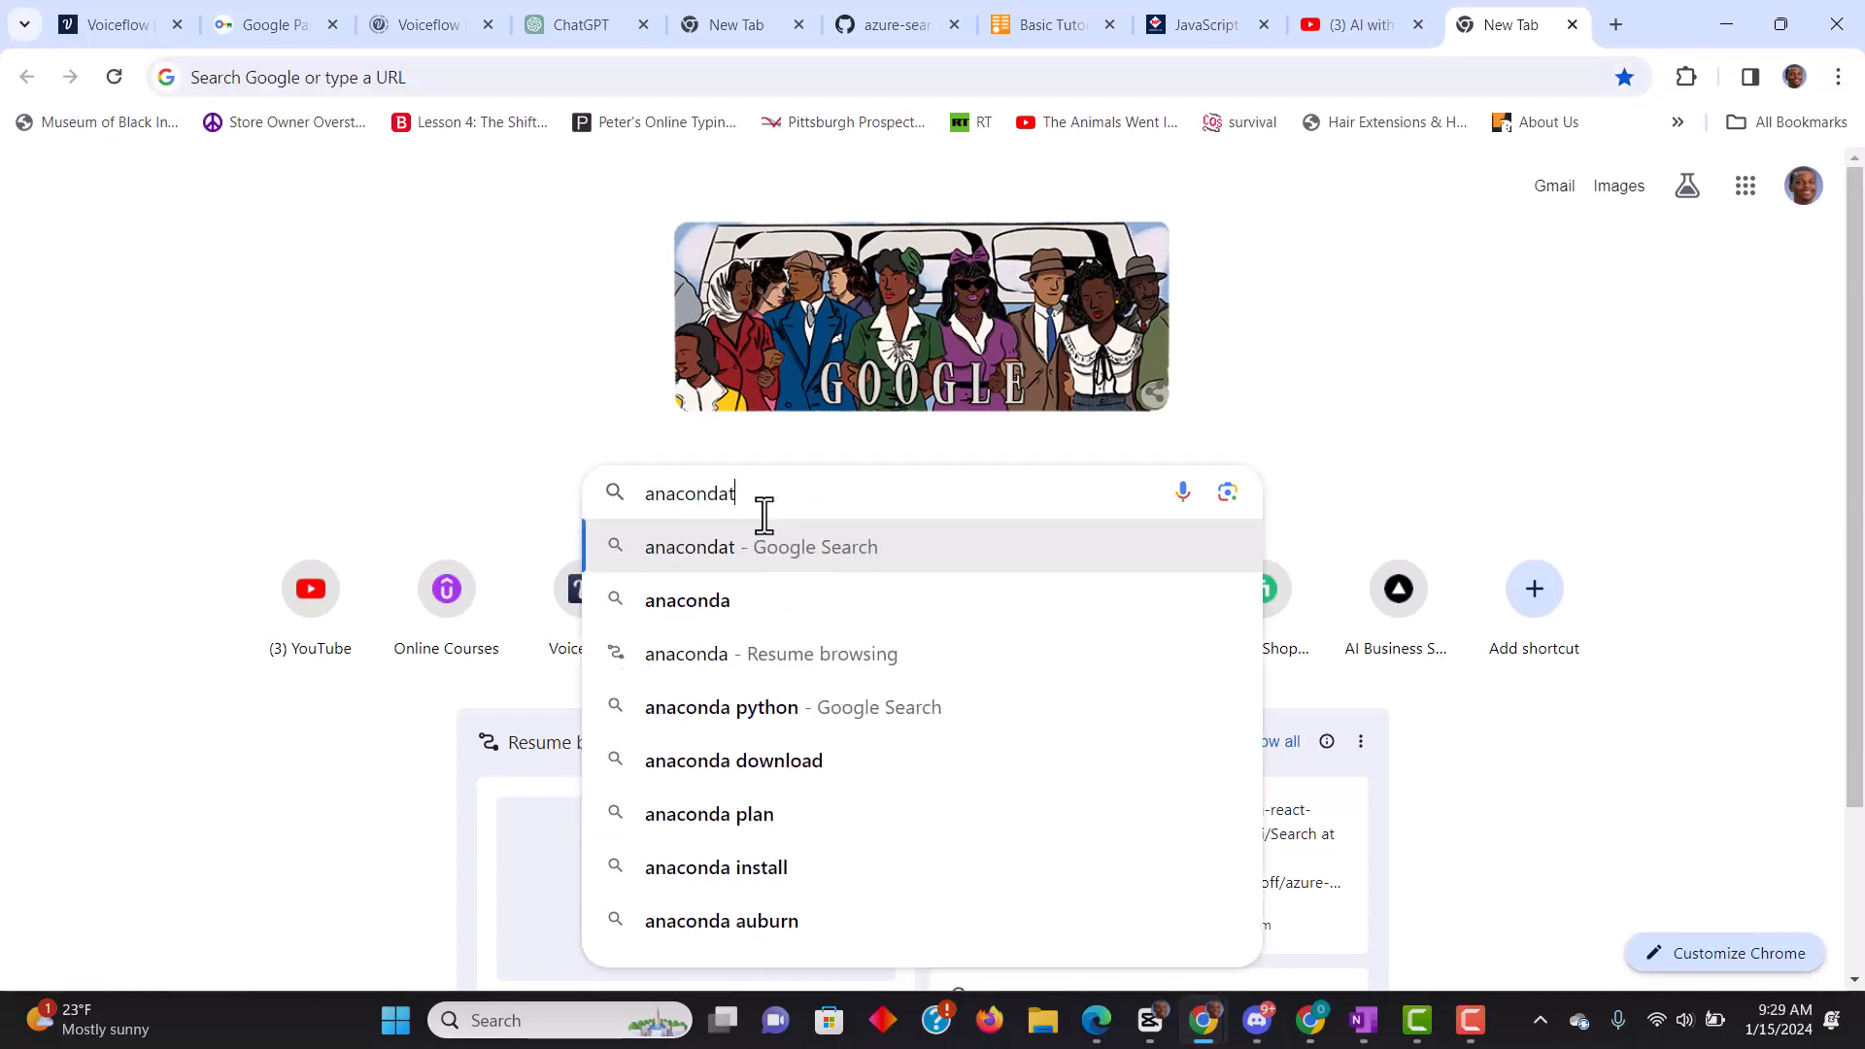
{"action": "key", "text": "BackSpace"}
{"action": "type", "text": "downloa"}
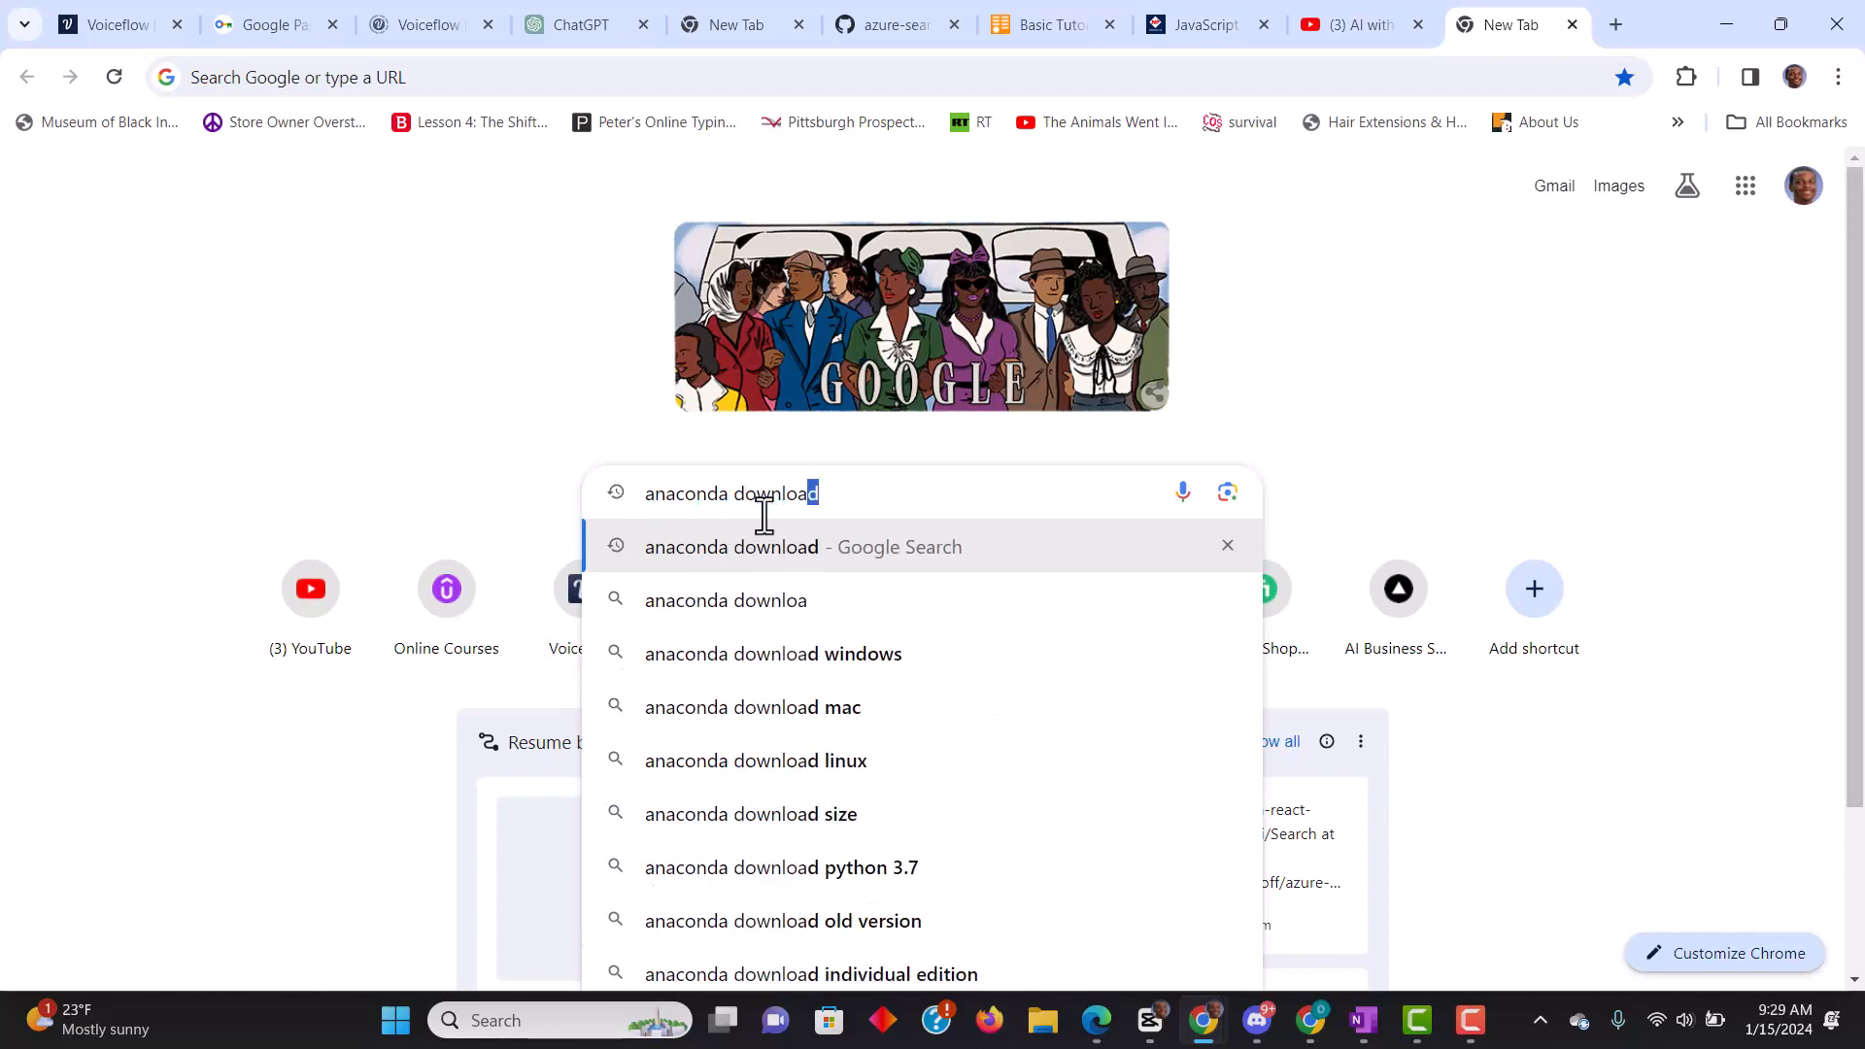
{"action": "key", "text": "Return"}
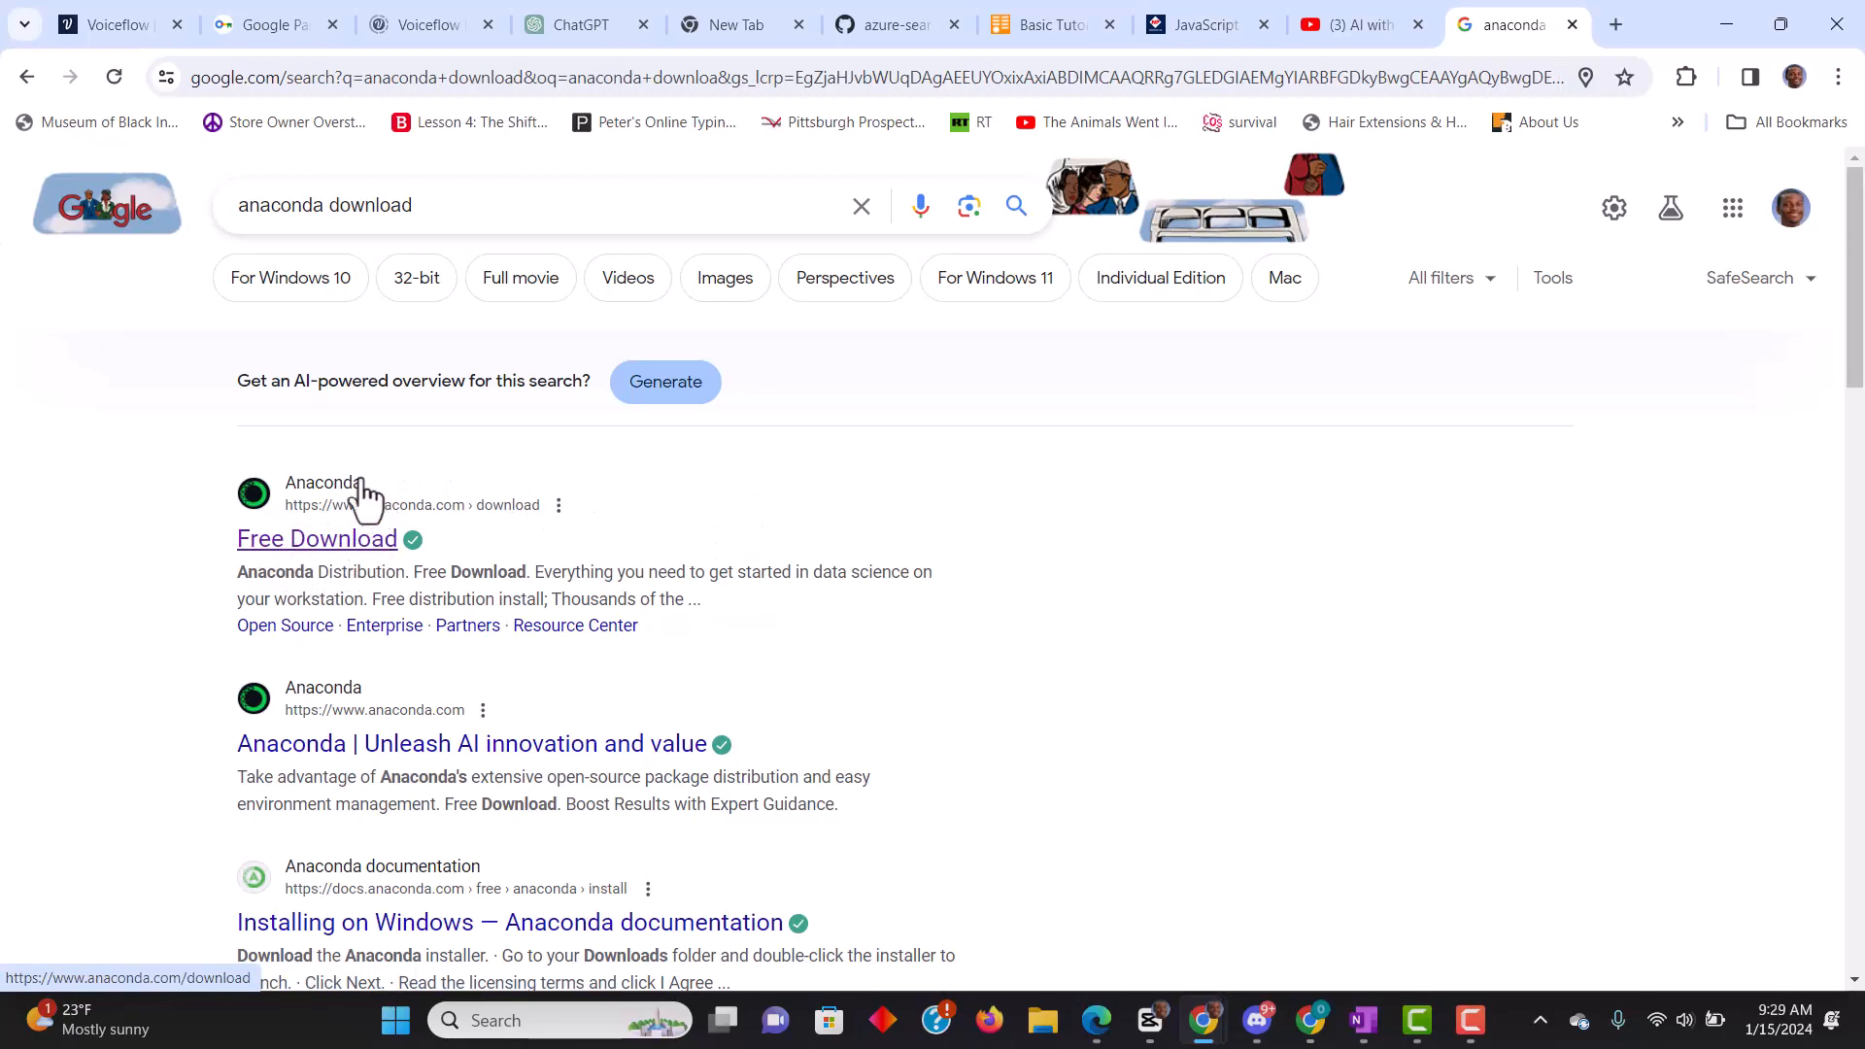
{"action": "left_click", "coordinate": [320, 547]}
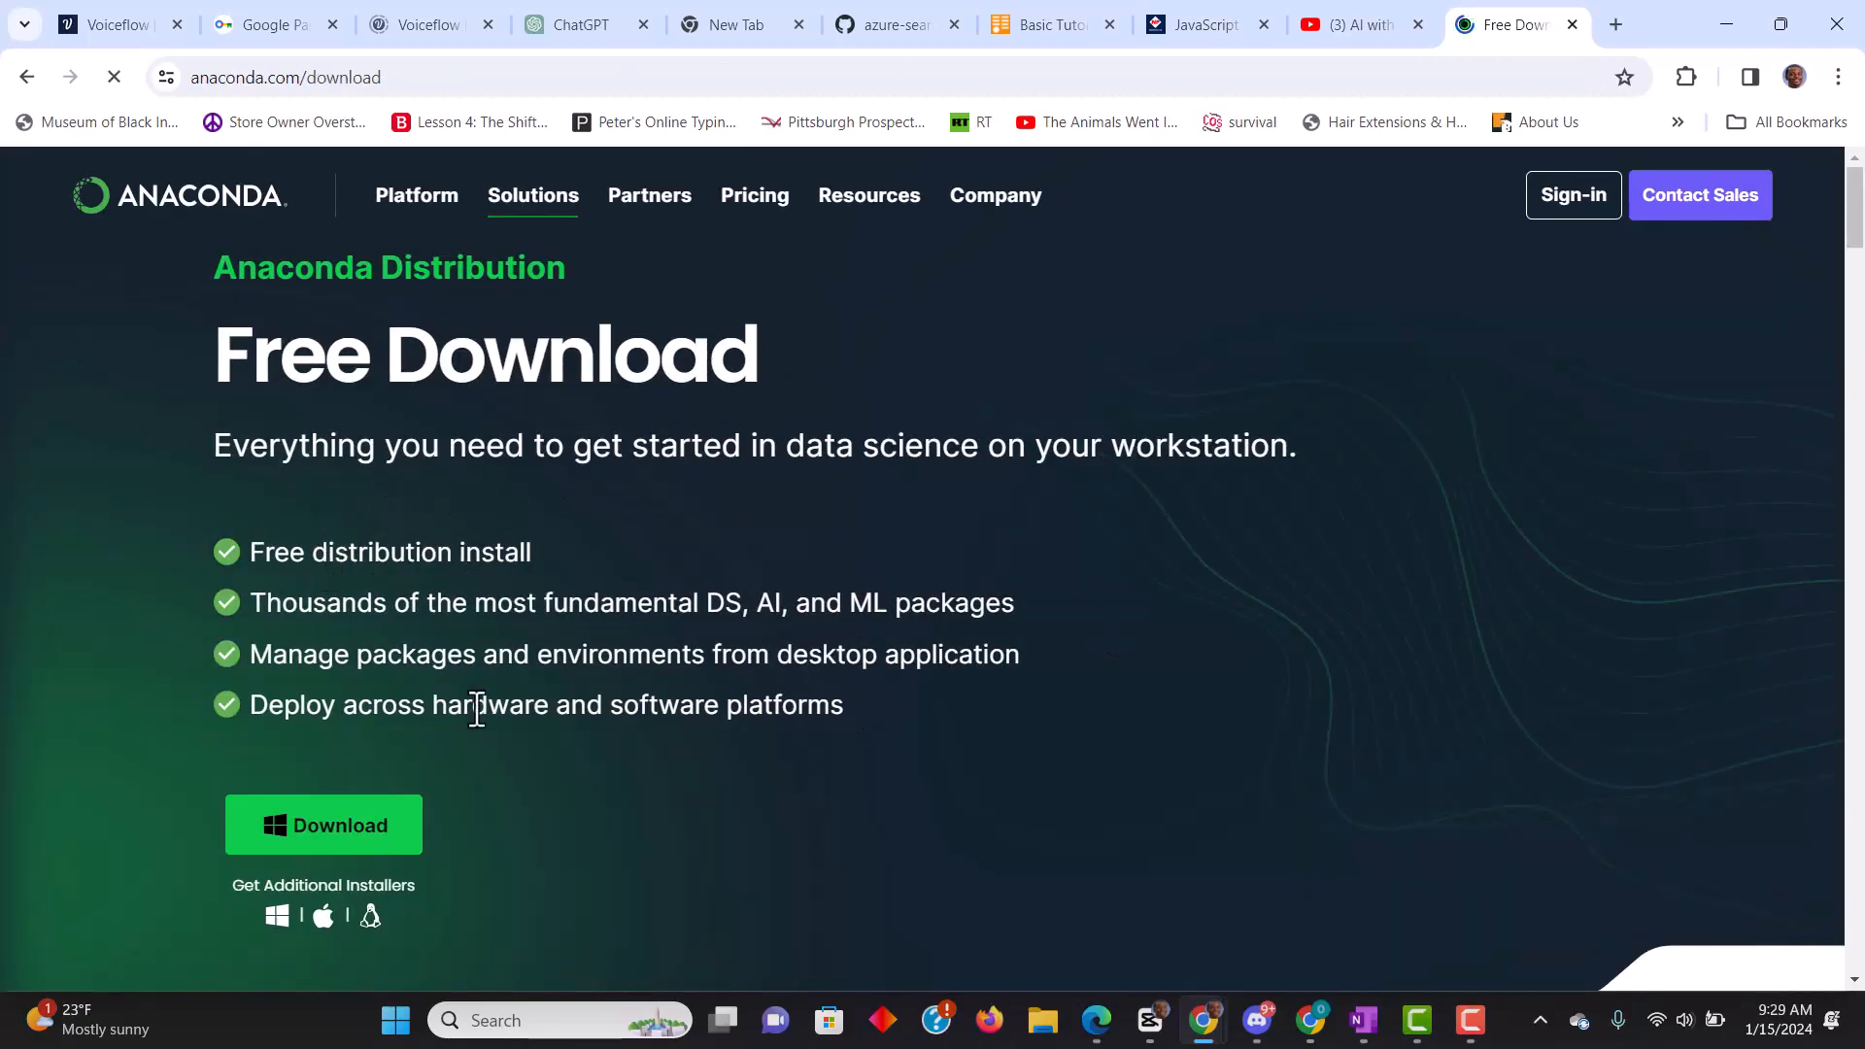
{"action": "left_click", "coordinate": [314, 835]}
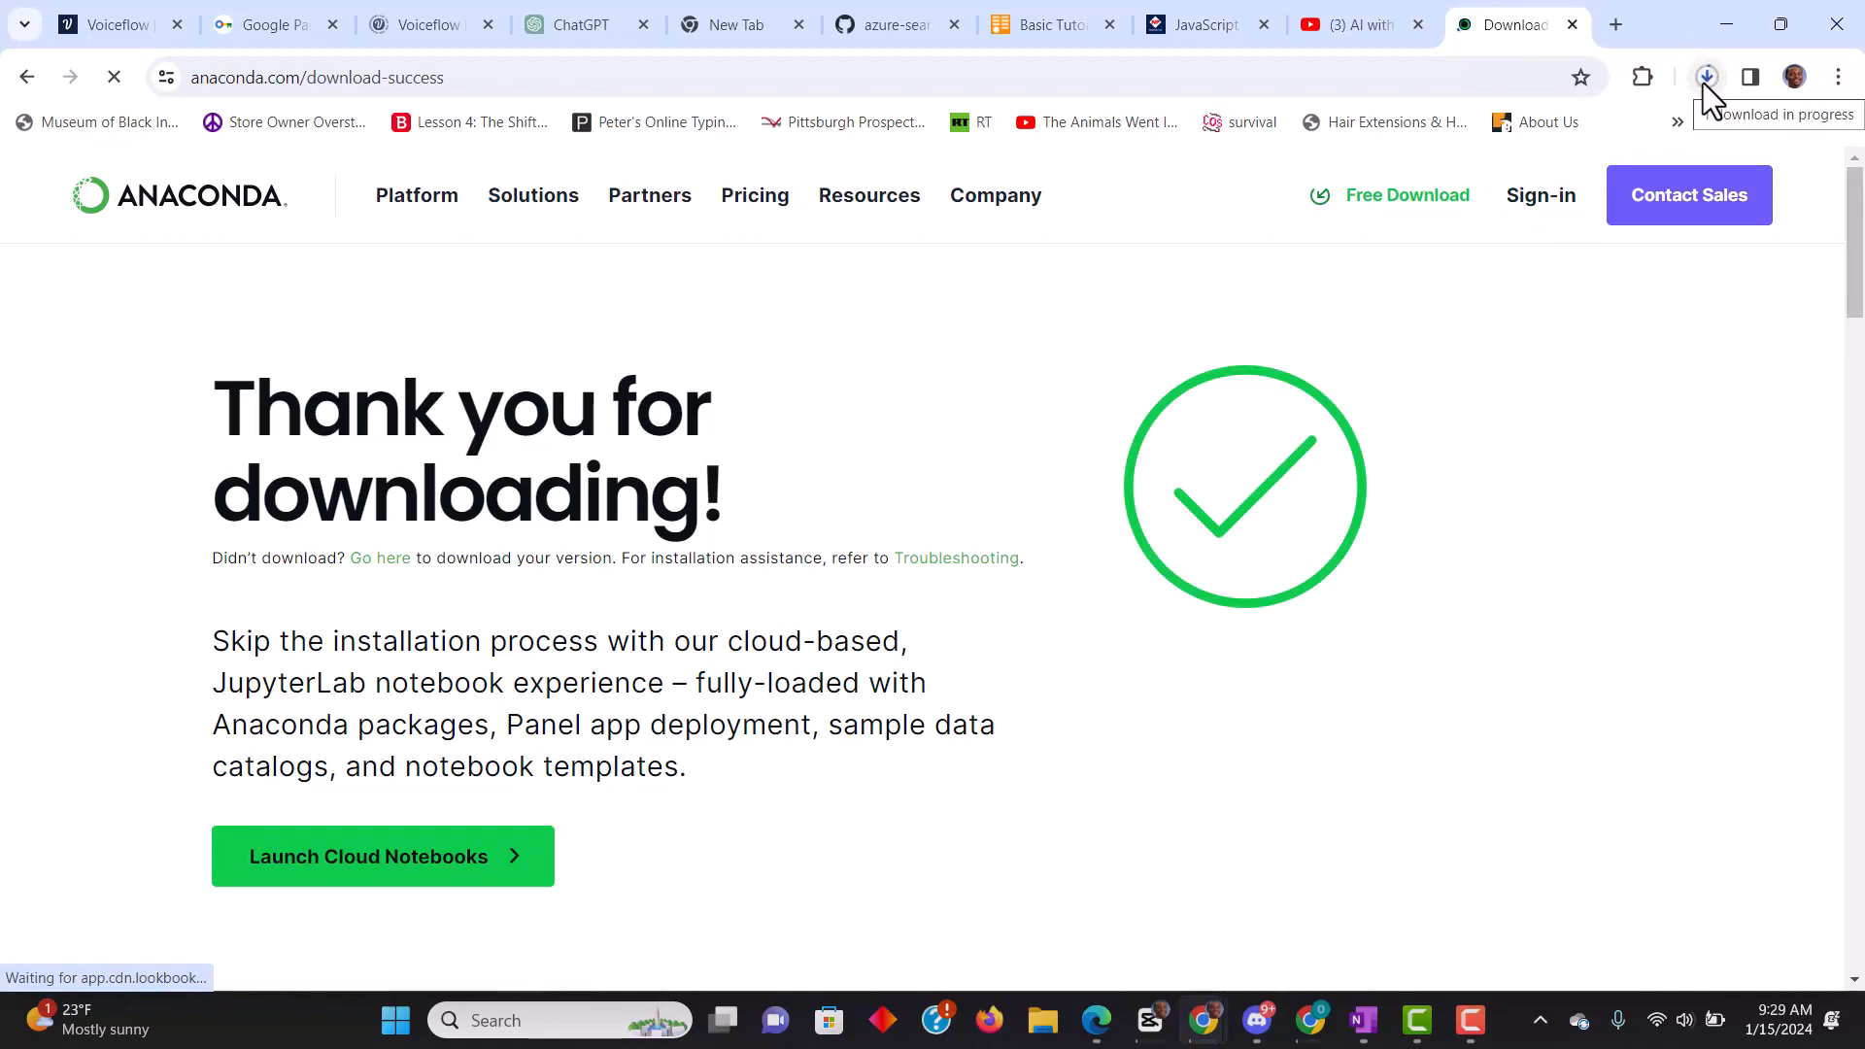
- Check the Downloads folder in File Explorer for the Anaconda installer file, then return to the browser
{"action": "left_click", "coordinate": [1042, 1032]}
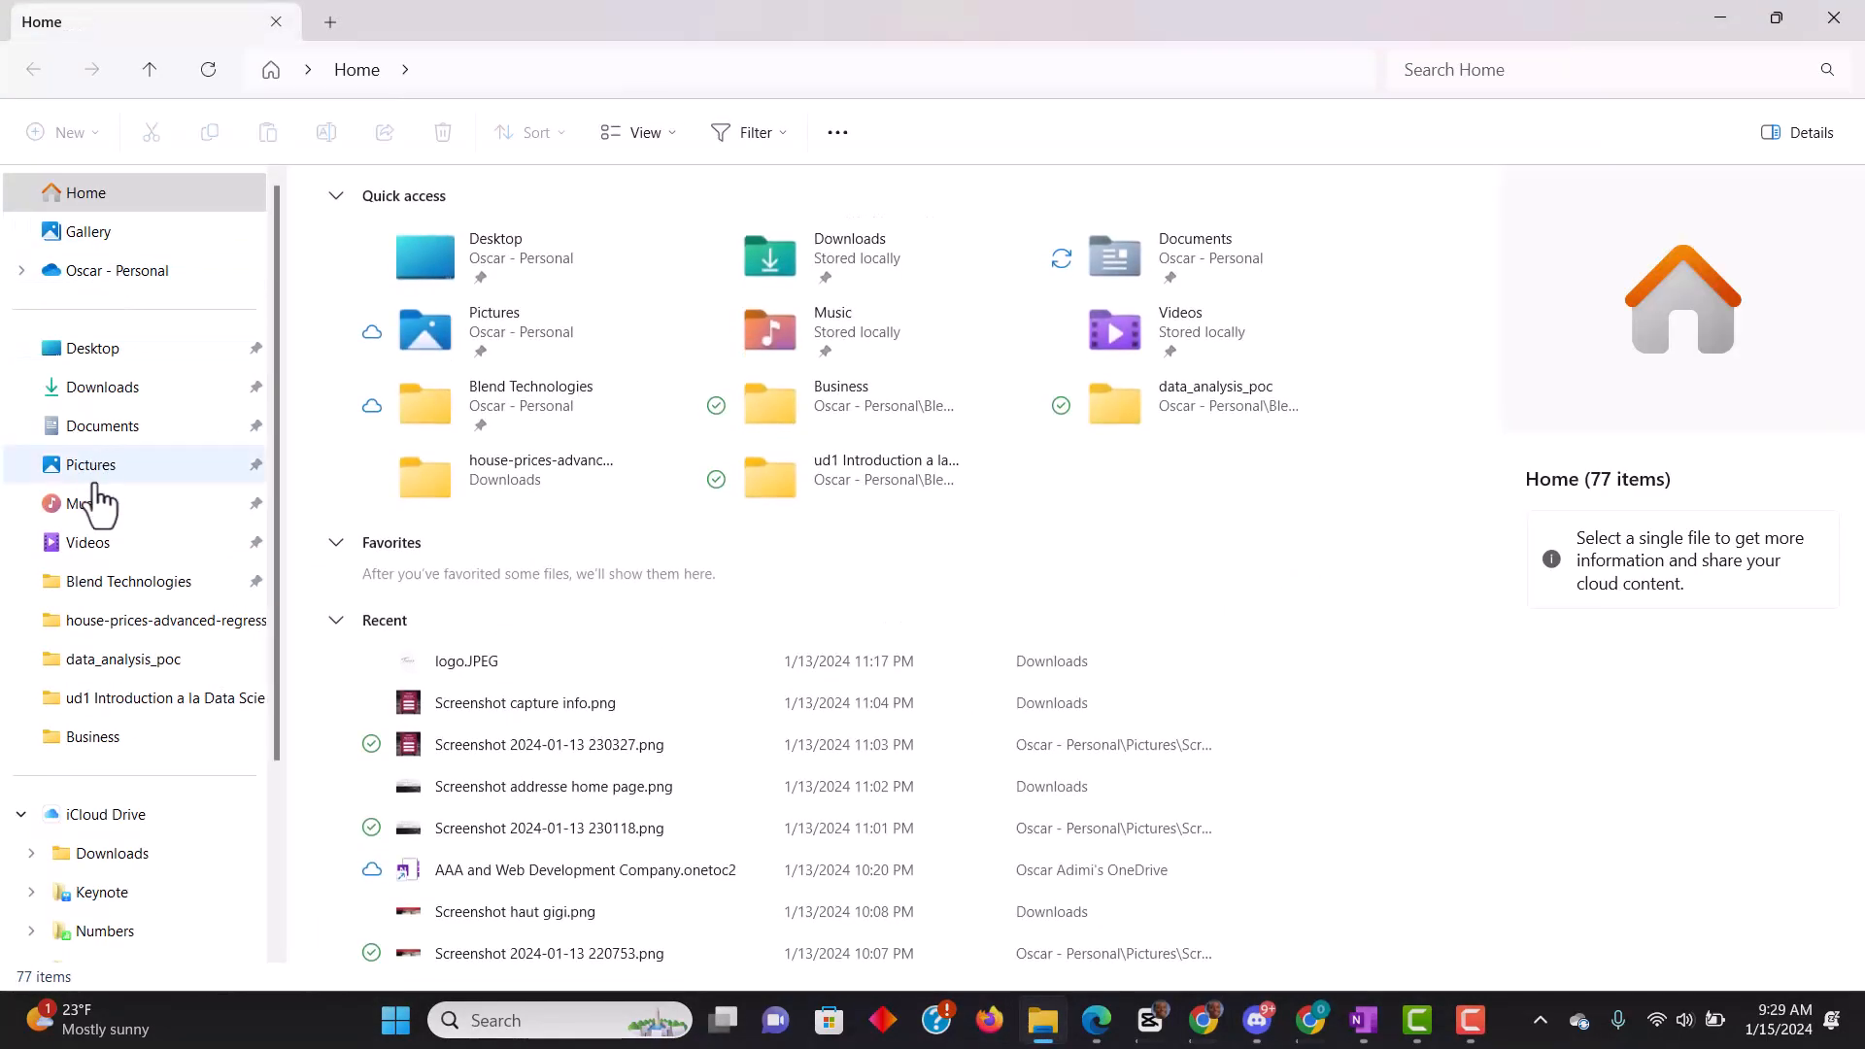
{"action": "left_click", "coordinate": [85, 389]}
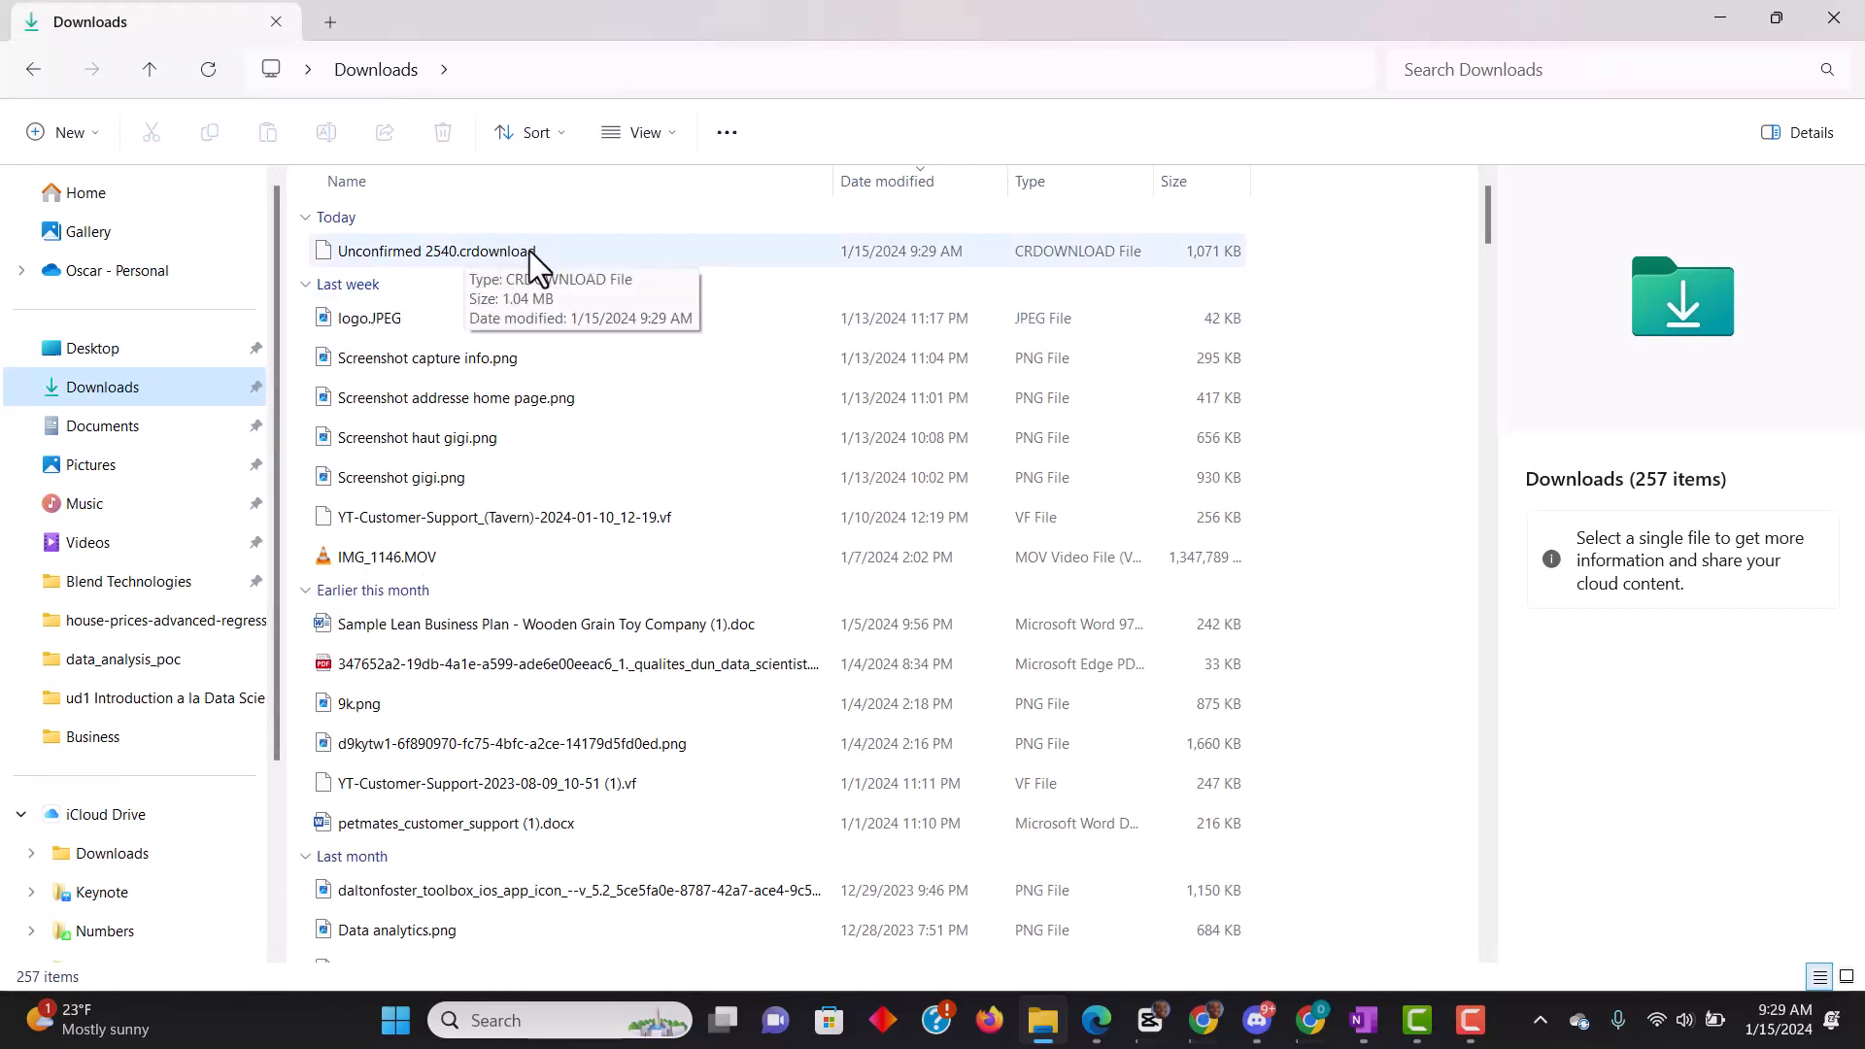
{"action": "left_click", "coordinate": [1721, 20]}
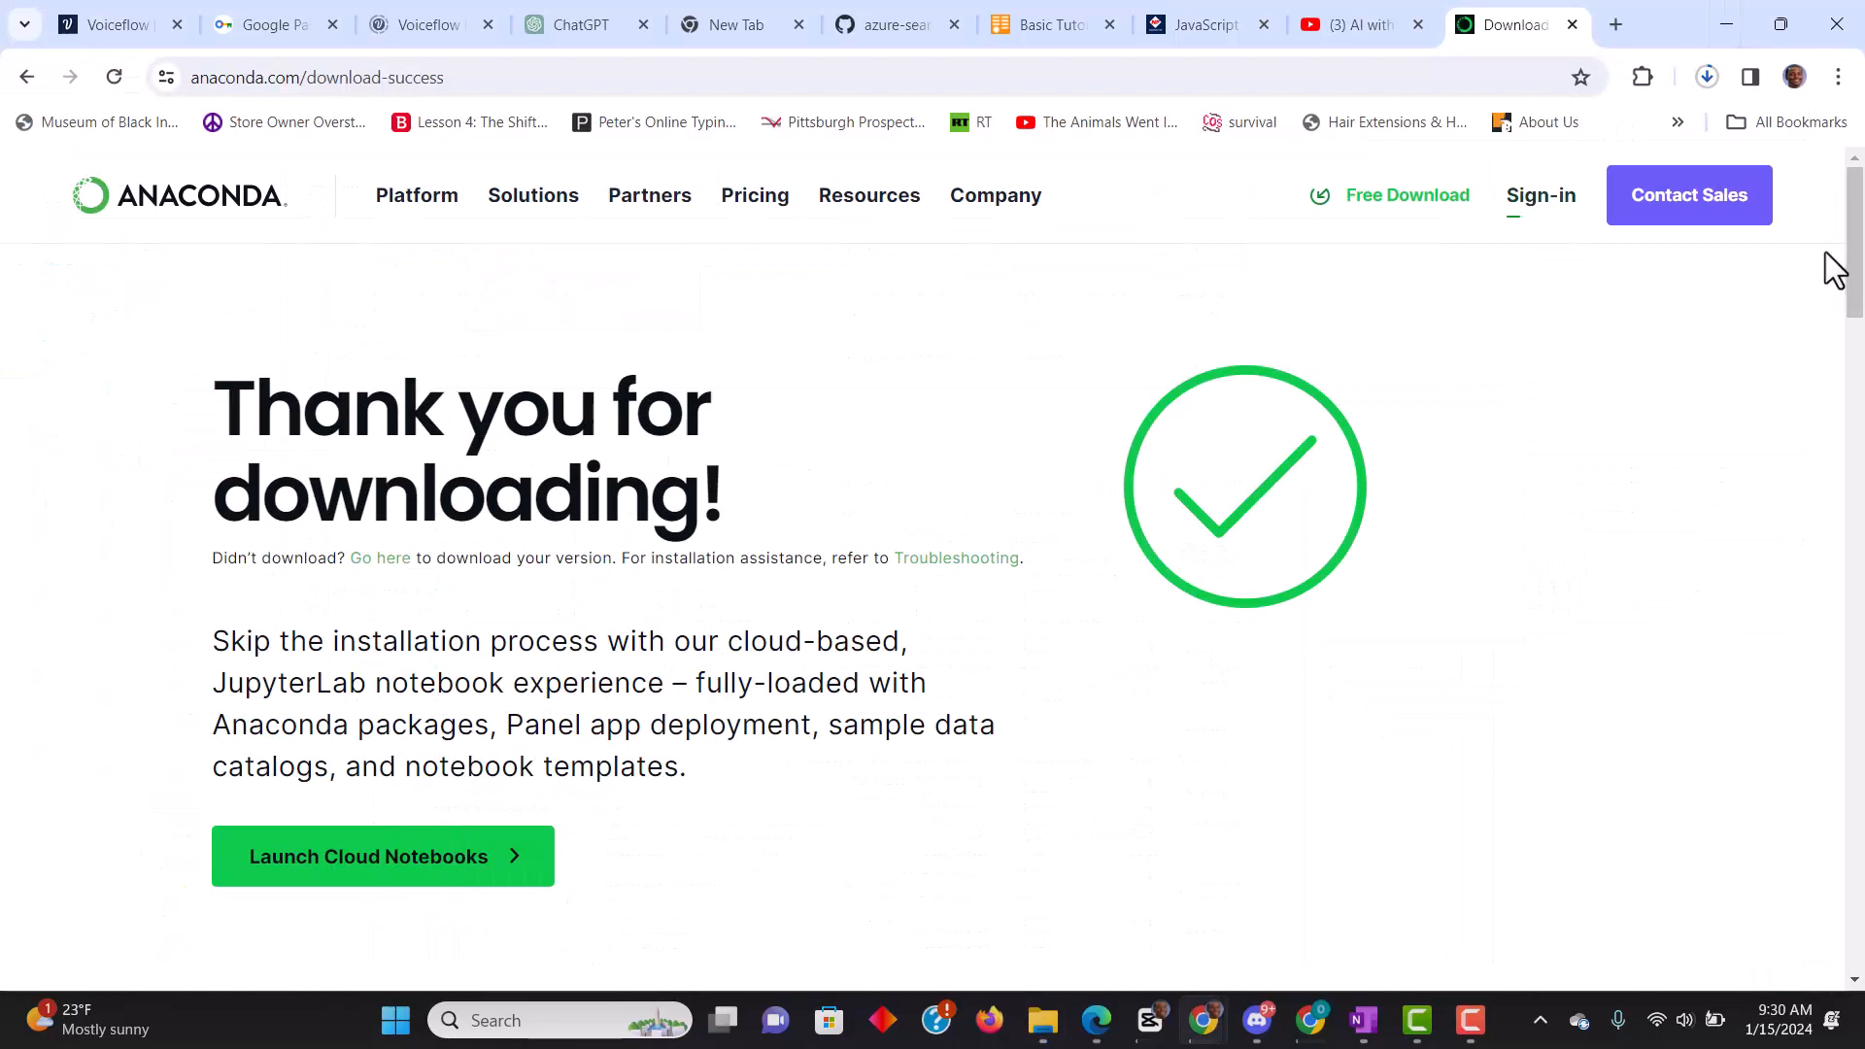
{"action": "mouse_move", "coordinate": [1858, 229]}
{"action": "left_mouse_down"}
{"action": "mouse_move", "coordinate": [1857, 285]}
{"action": "mouse_move", "coordinate": [1828, 202]}
{"action": "mouse_move", "coordinate": [1863, 298]}
{"action": "mouse_move", "coordinate": [1863, 221]}
{"action": "left_mouse_up"}
- Search Windows for "anacon", launch Anaconda Navigator, and bring its window to the front
{"action": "left_click", "coordinate": [532, 1019]}
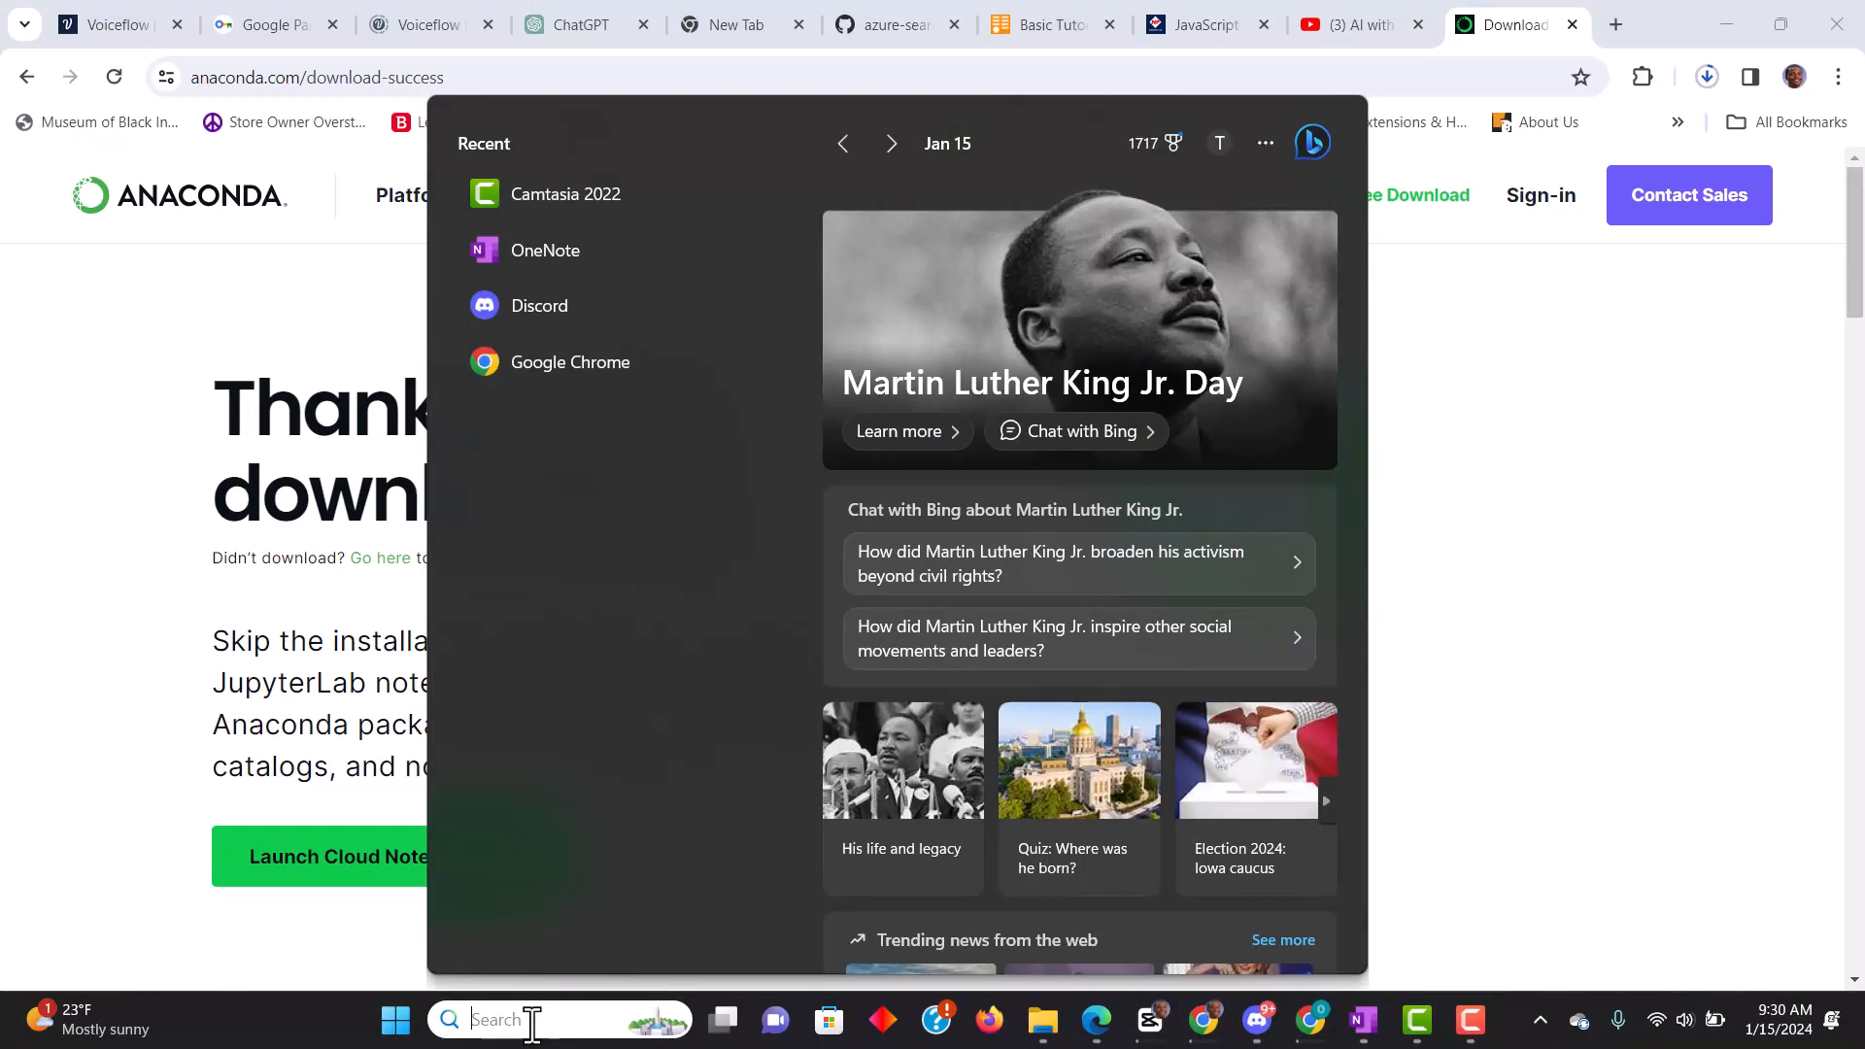
{"action": "type", "text": "anacon"}
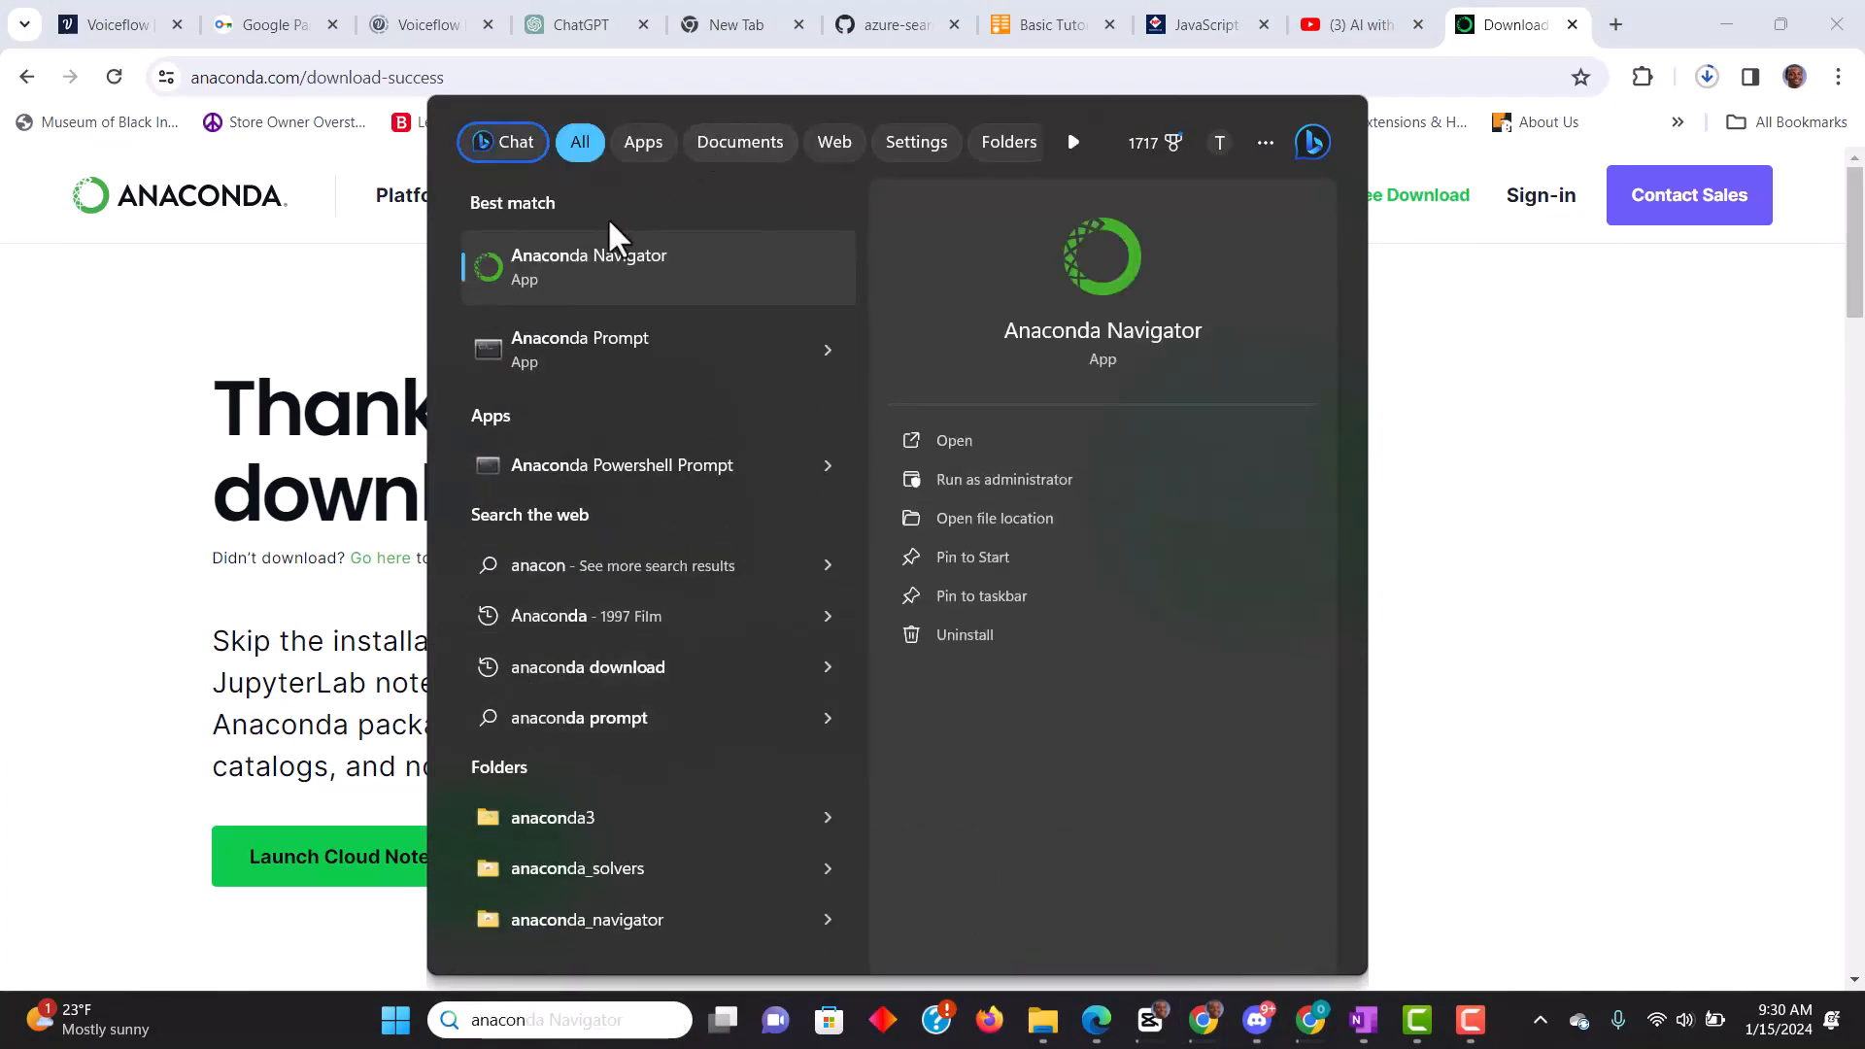
{"action": "left_click", "coordinate": [596, 270]}
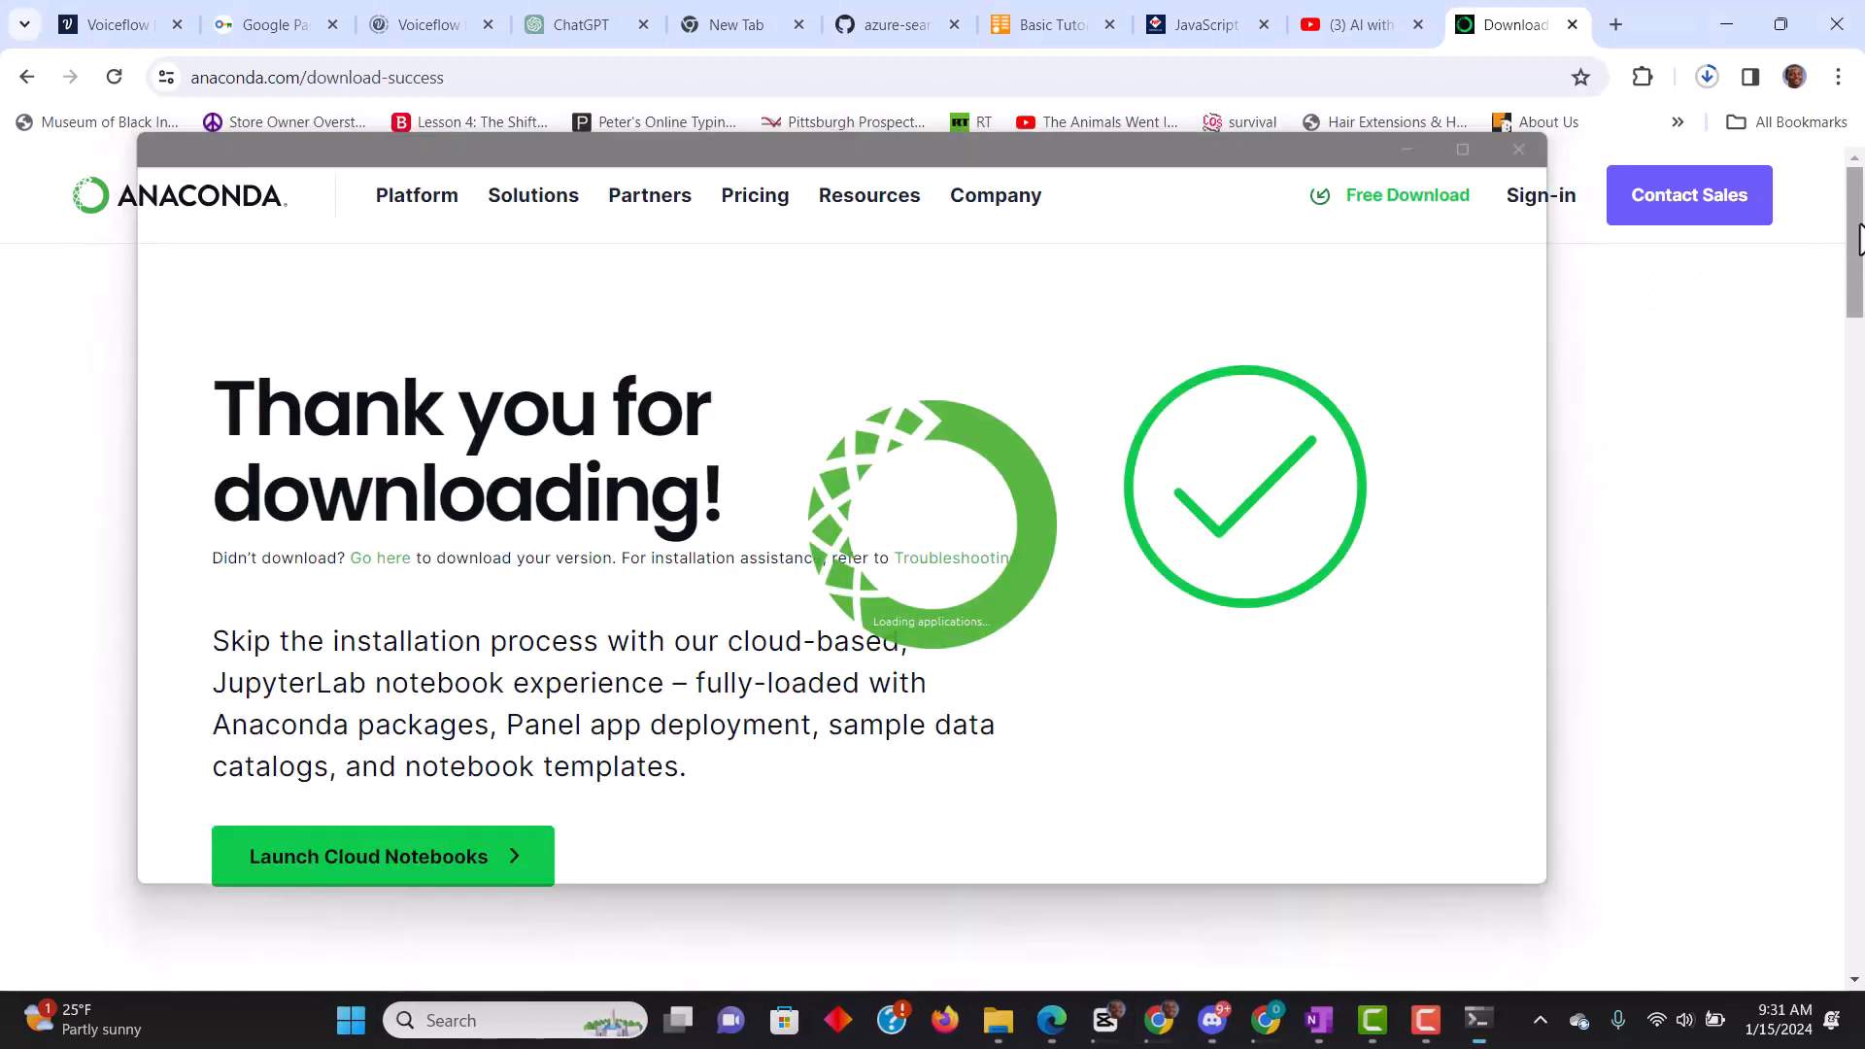
{"action": "mouse_move", "coordinate": [1853, 243]}
{"action": "left_mouse_down"}
{"action": "mouse_move", "coordinate": [1859, 580]}
{"action": "mouse_move", "coordinate": [1857, 243]}
{"action": "left_mouse_up"}
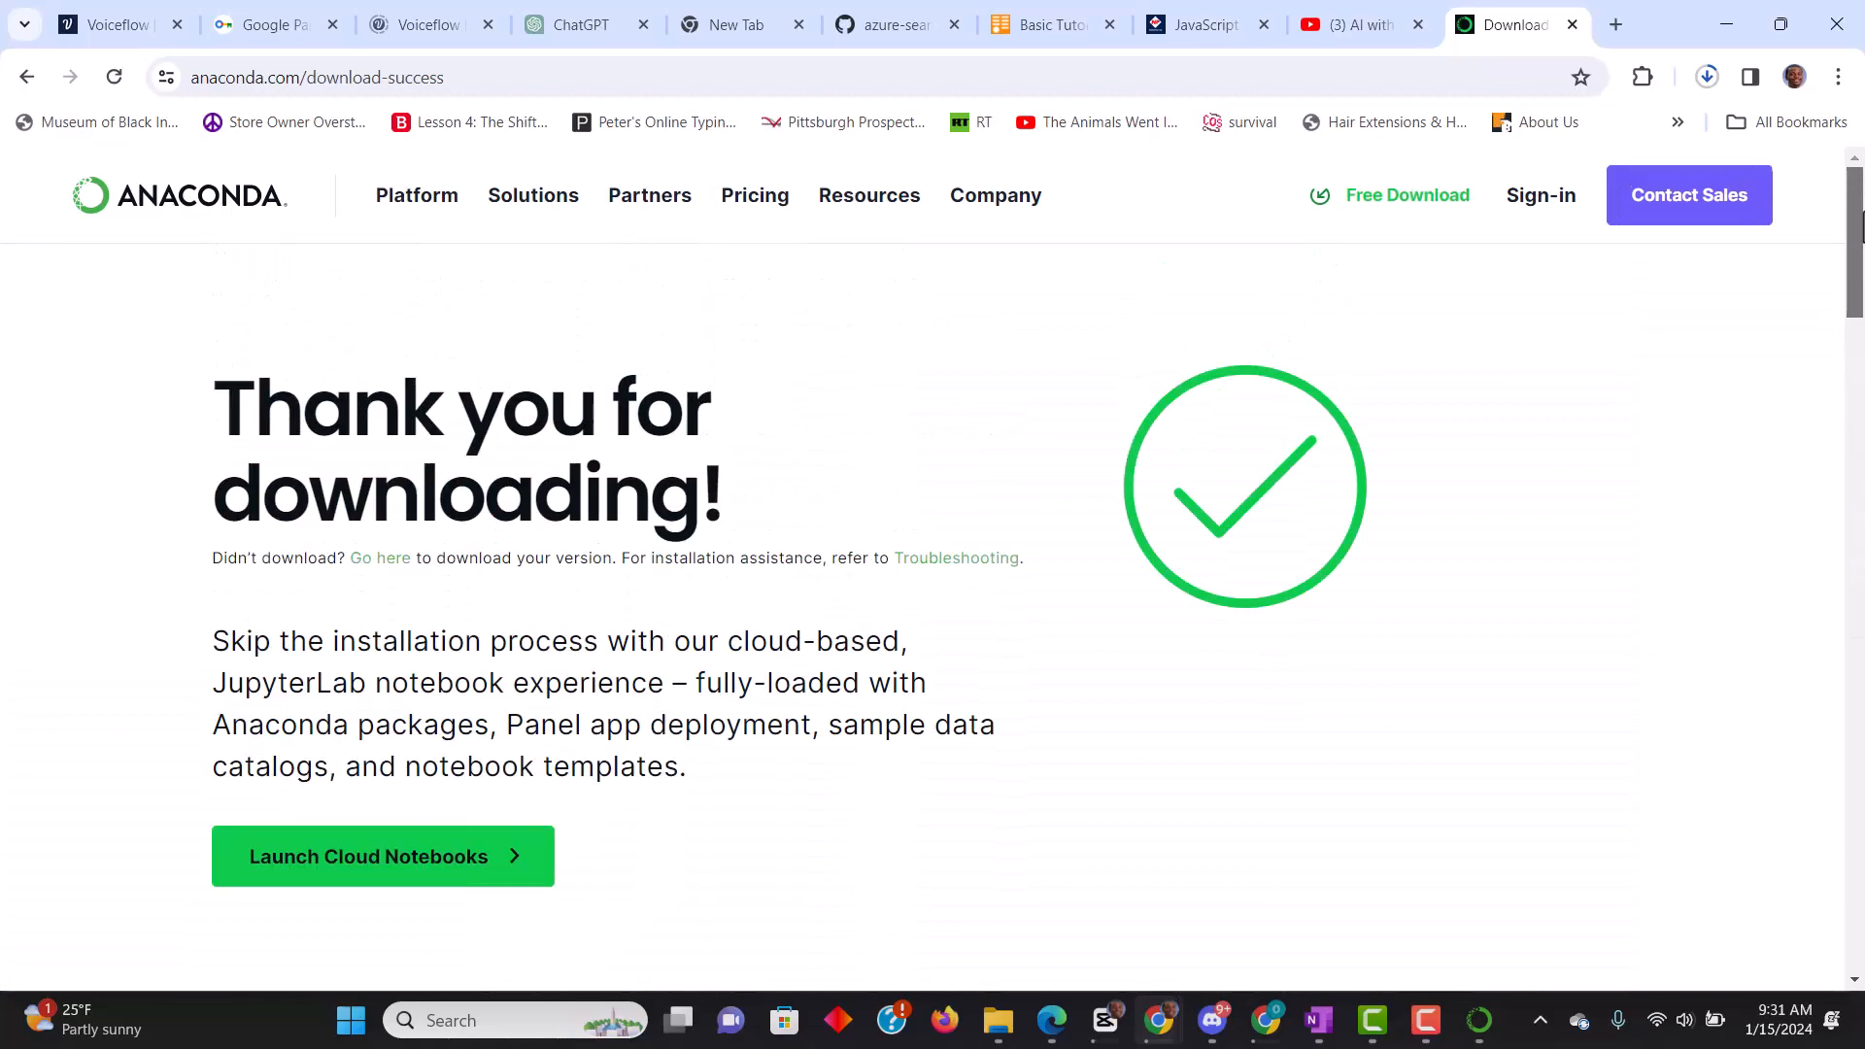
{"action": "left_click", "coordinate": [1490, 1031]}
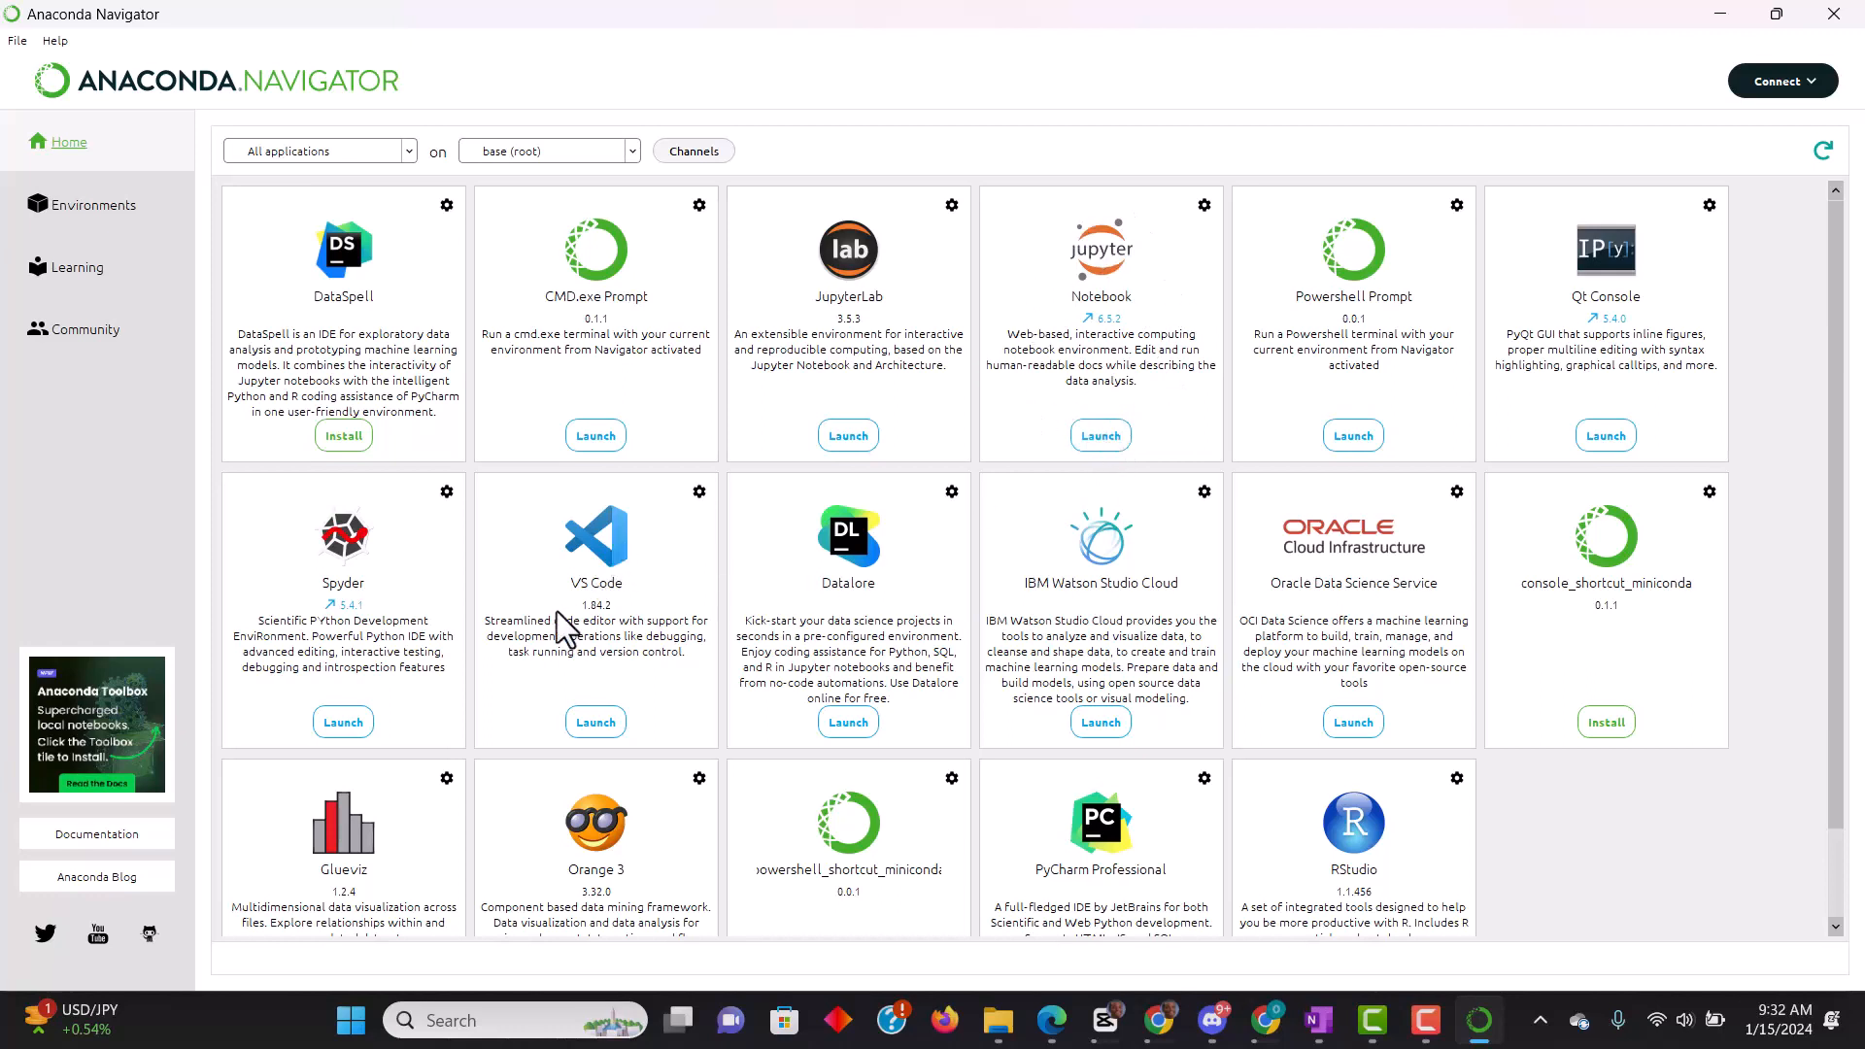
- Create a new environment named pandas_test with Python 3.11.2
{"action": "left_click", "coordinate": [95, 216]}
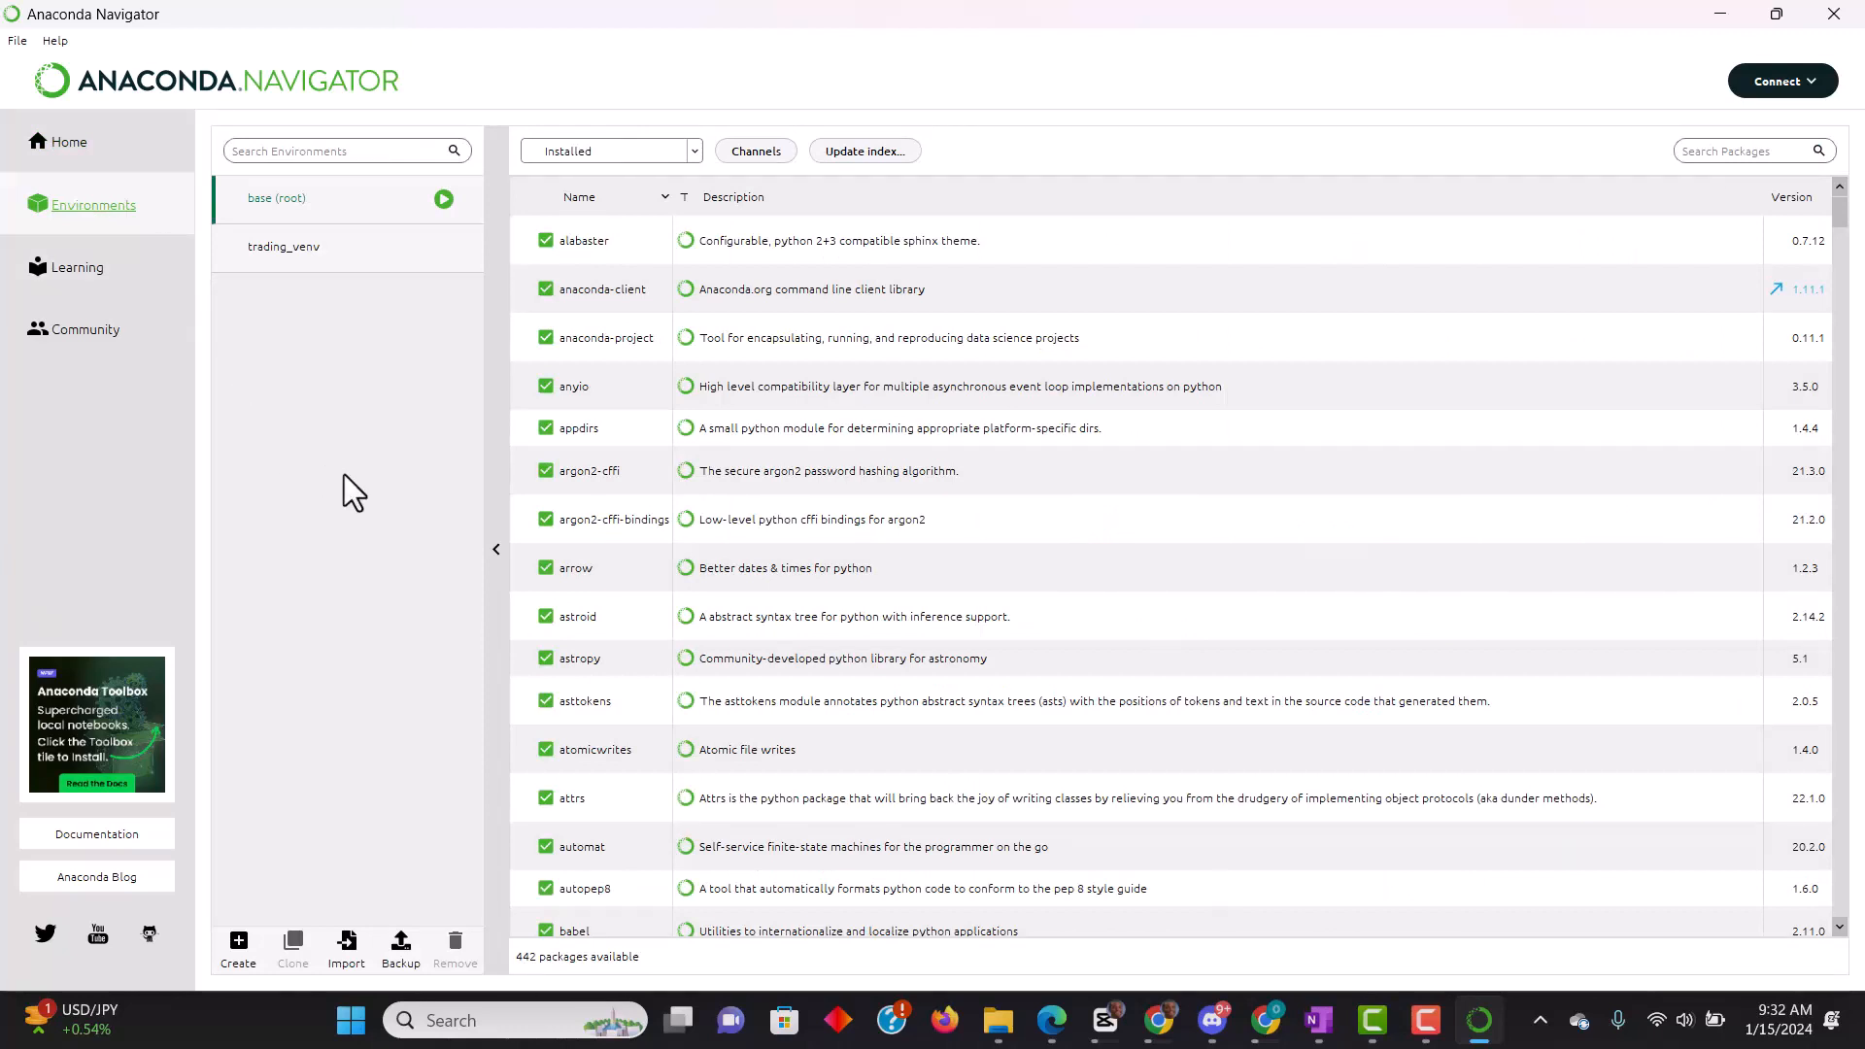
{"action": "left_click", "coordinate": [239, 942]}
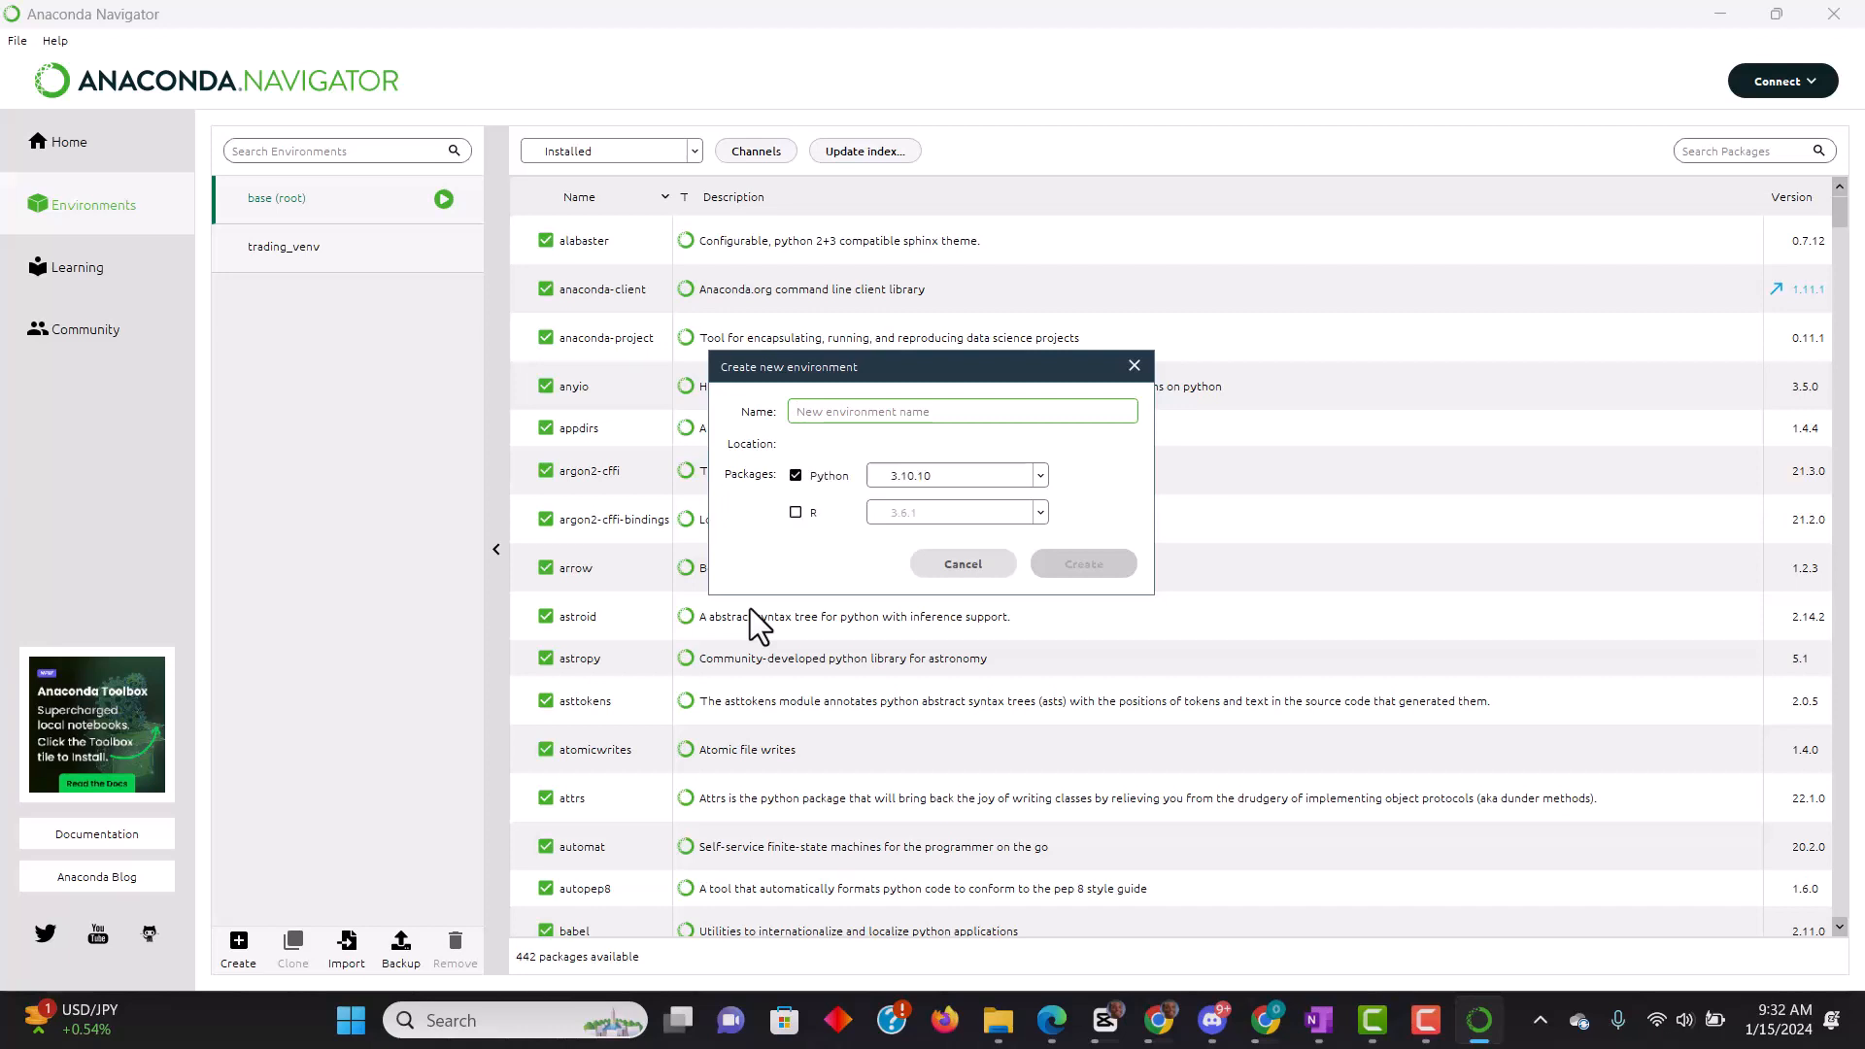
{"action": "type", "text": "pandas"}
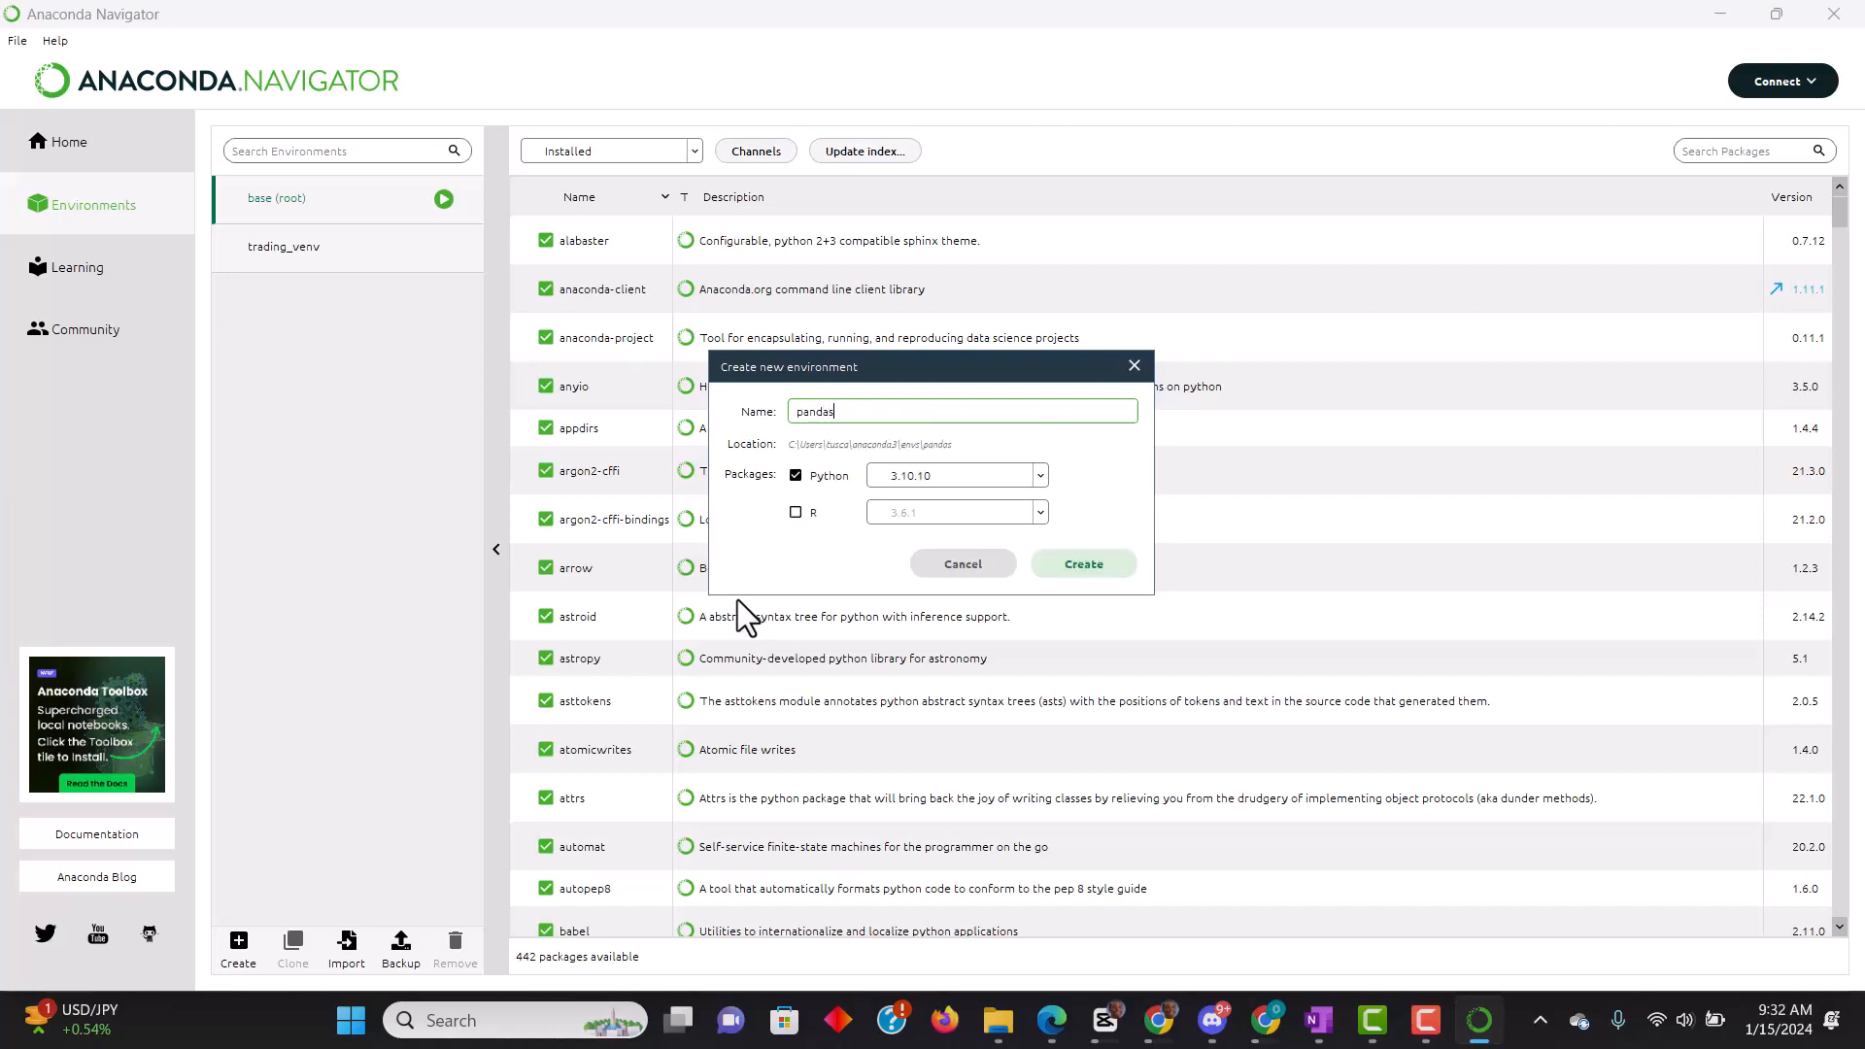
{"action": "type", "text": "_test"}
{"action": "left_click", "coordinate": [1040, 476]}
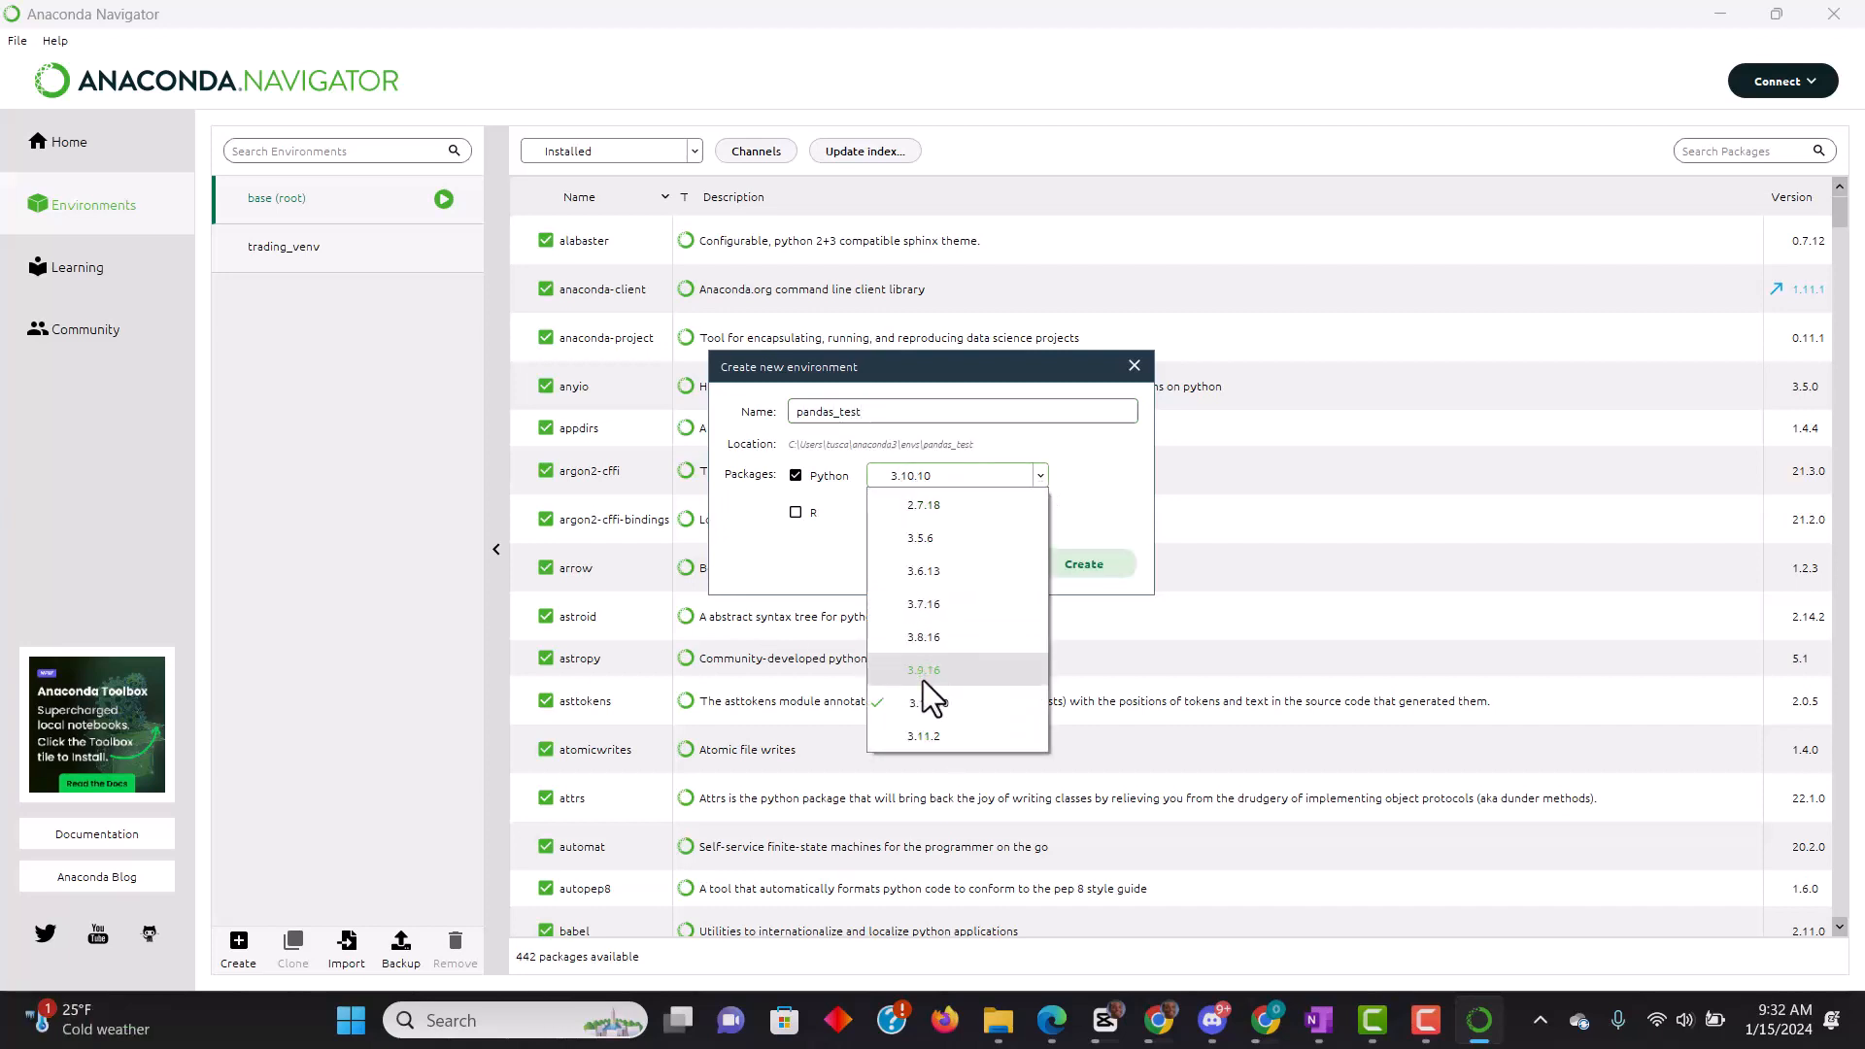
{"action": "left_click", "coordinate": [917, 735]}
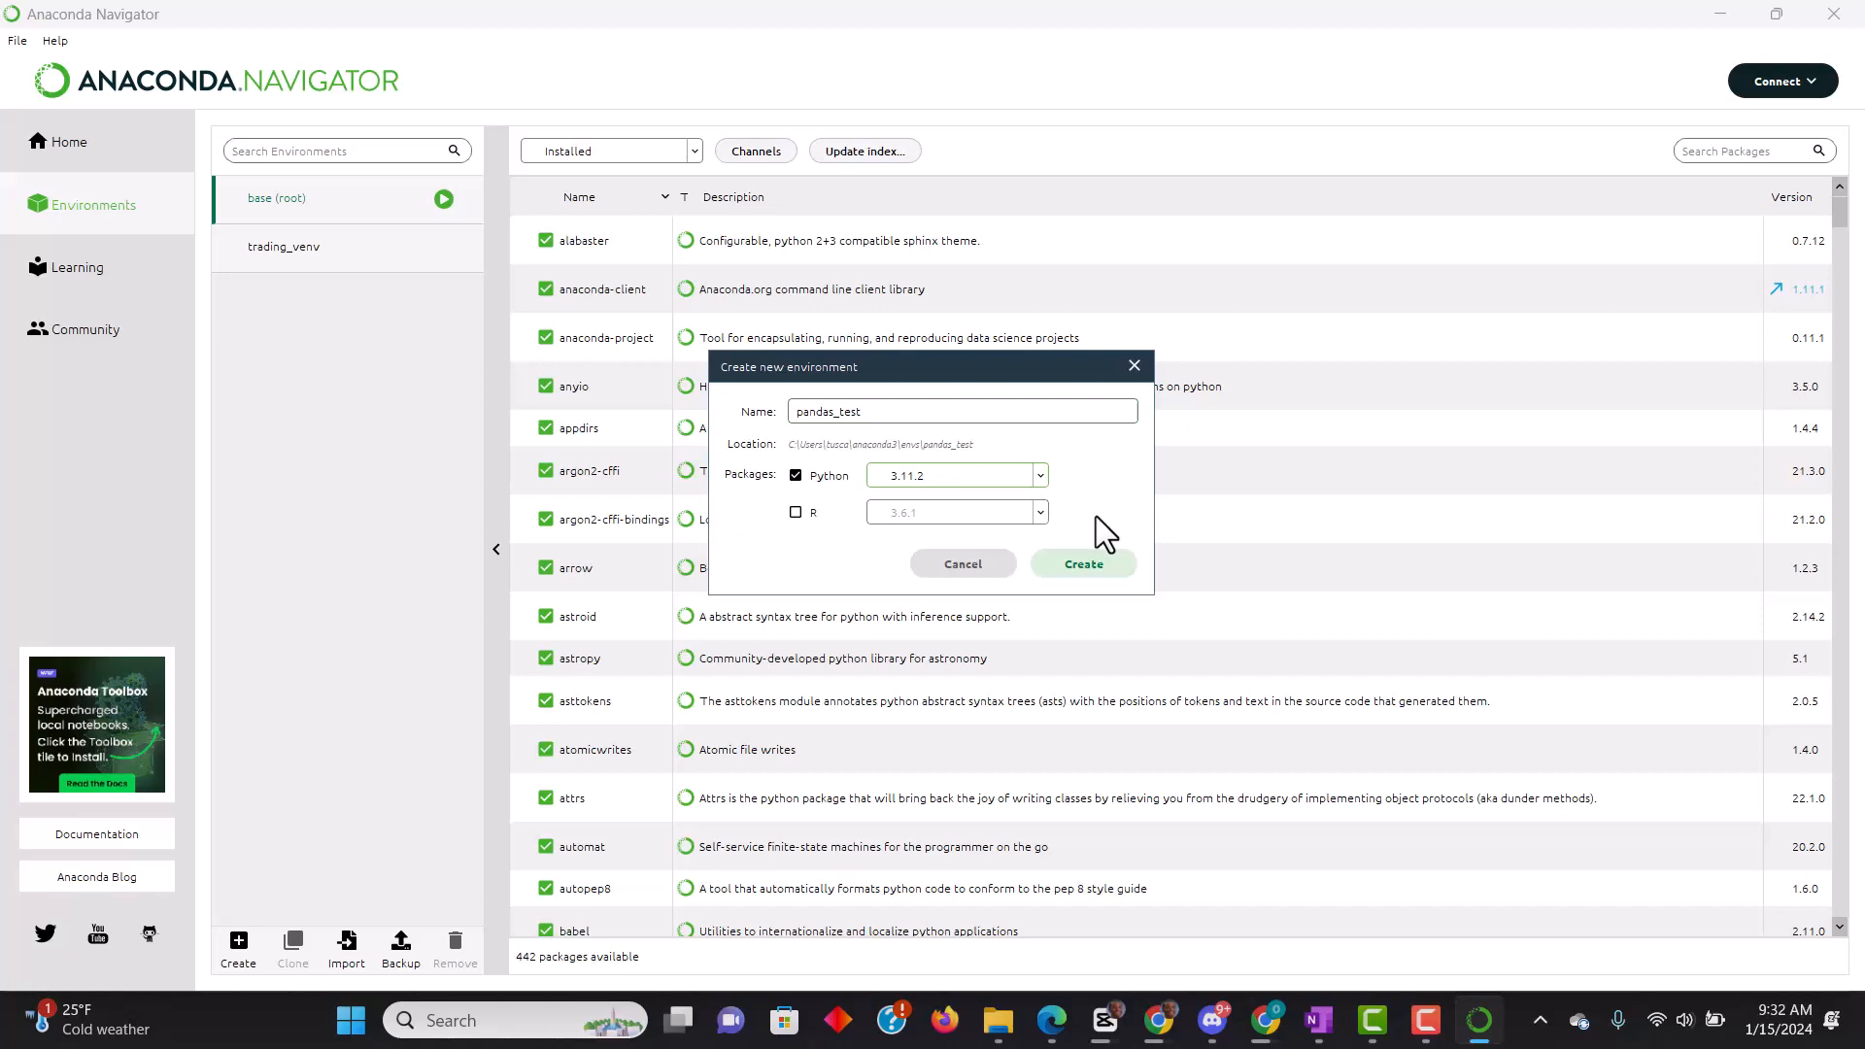
{"action": "left_click", "coordinate": [1082, 564]}
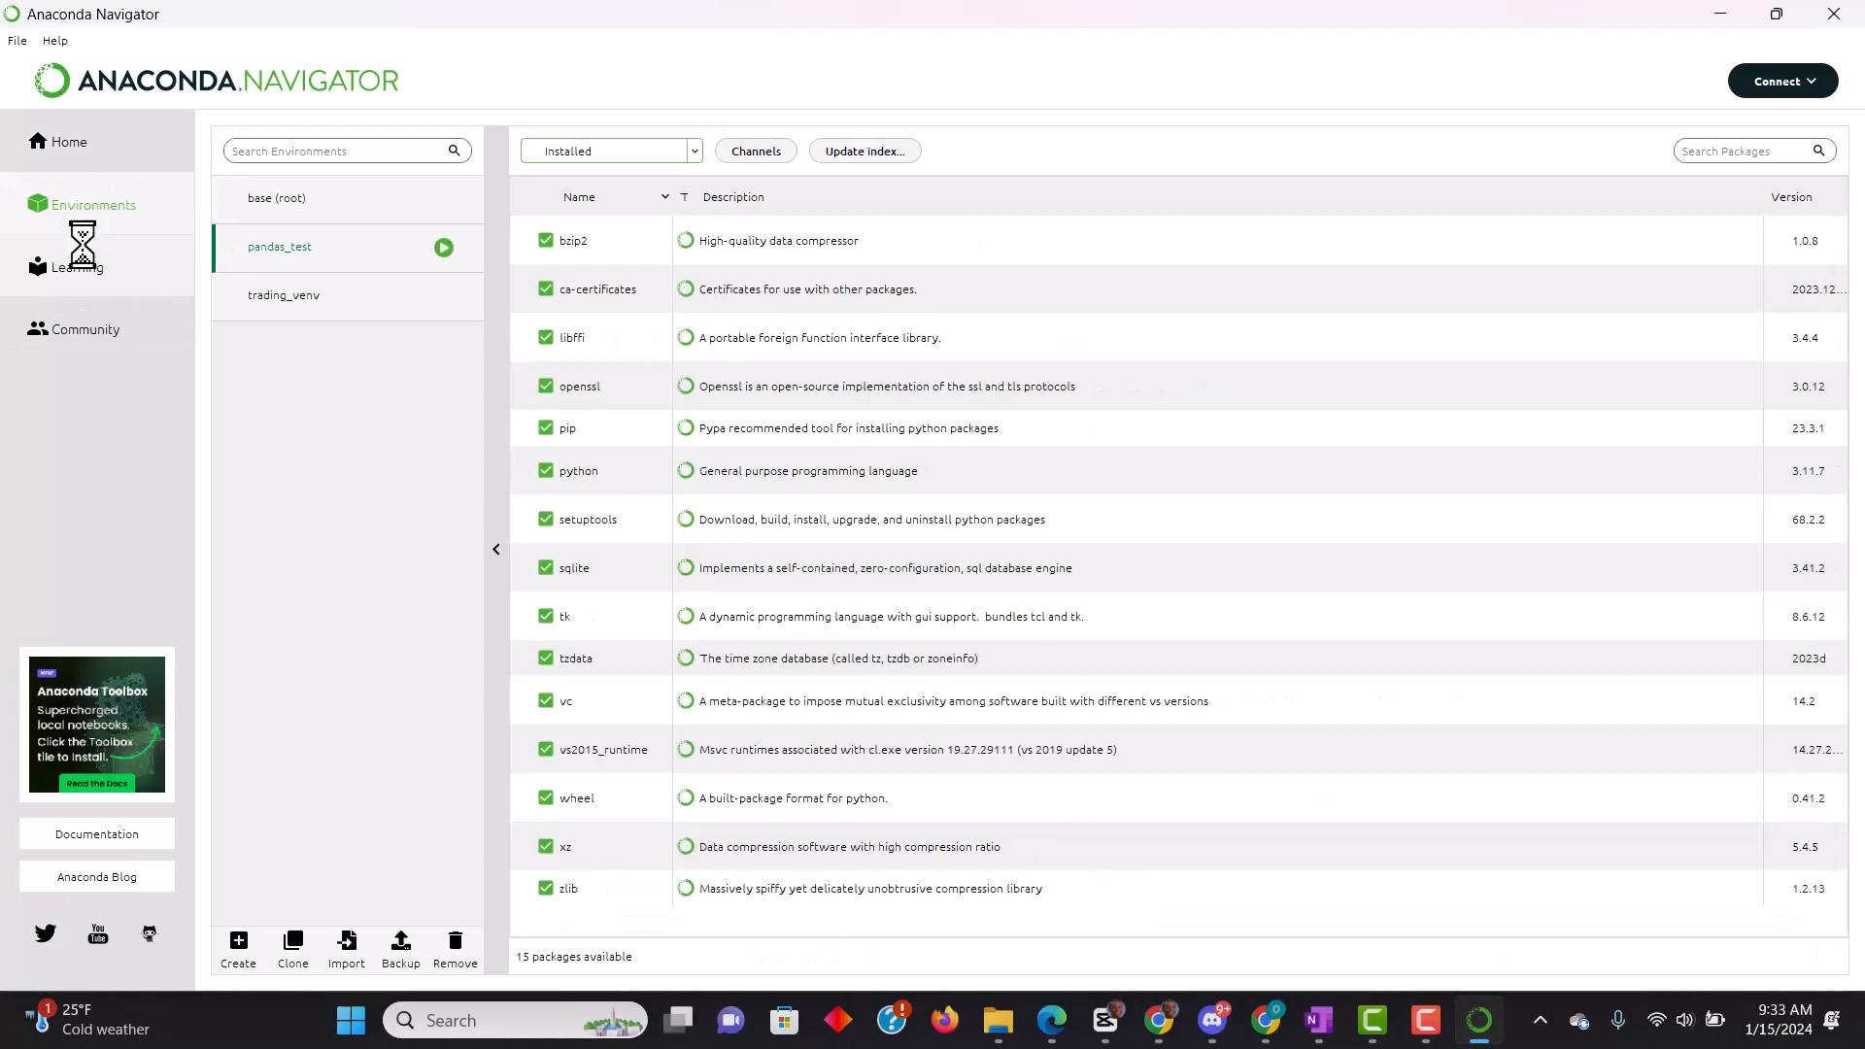
- Look through the documentation resources in the Learning section and hide the Training items
{"action": "left_click", "coordinate": [83, 272]}
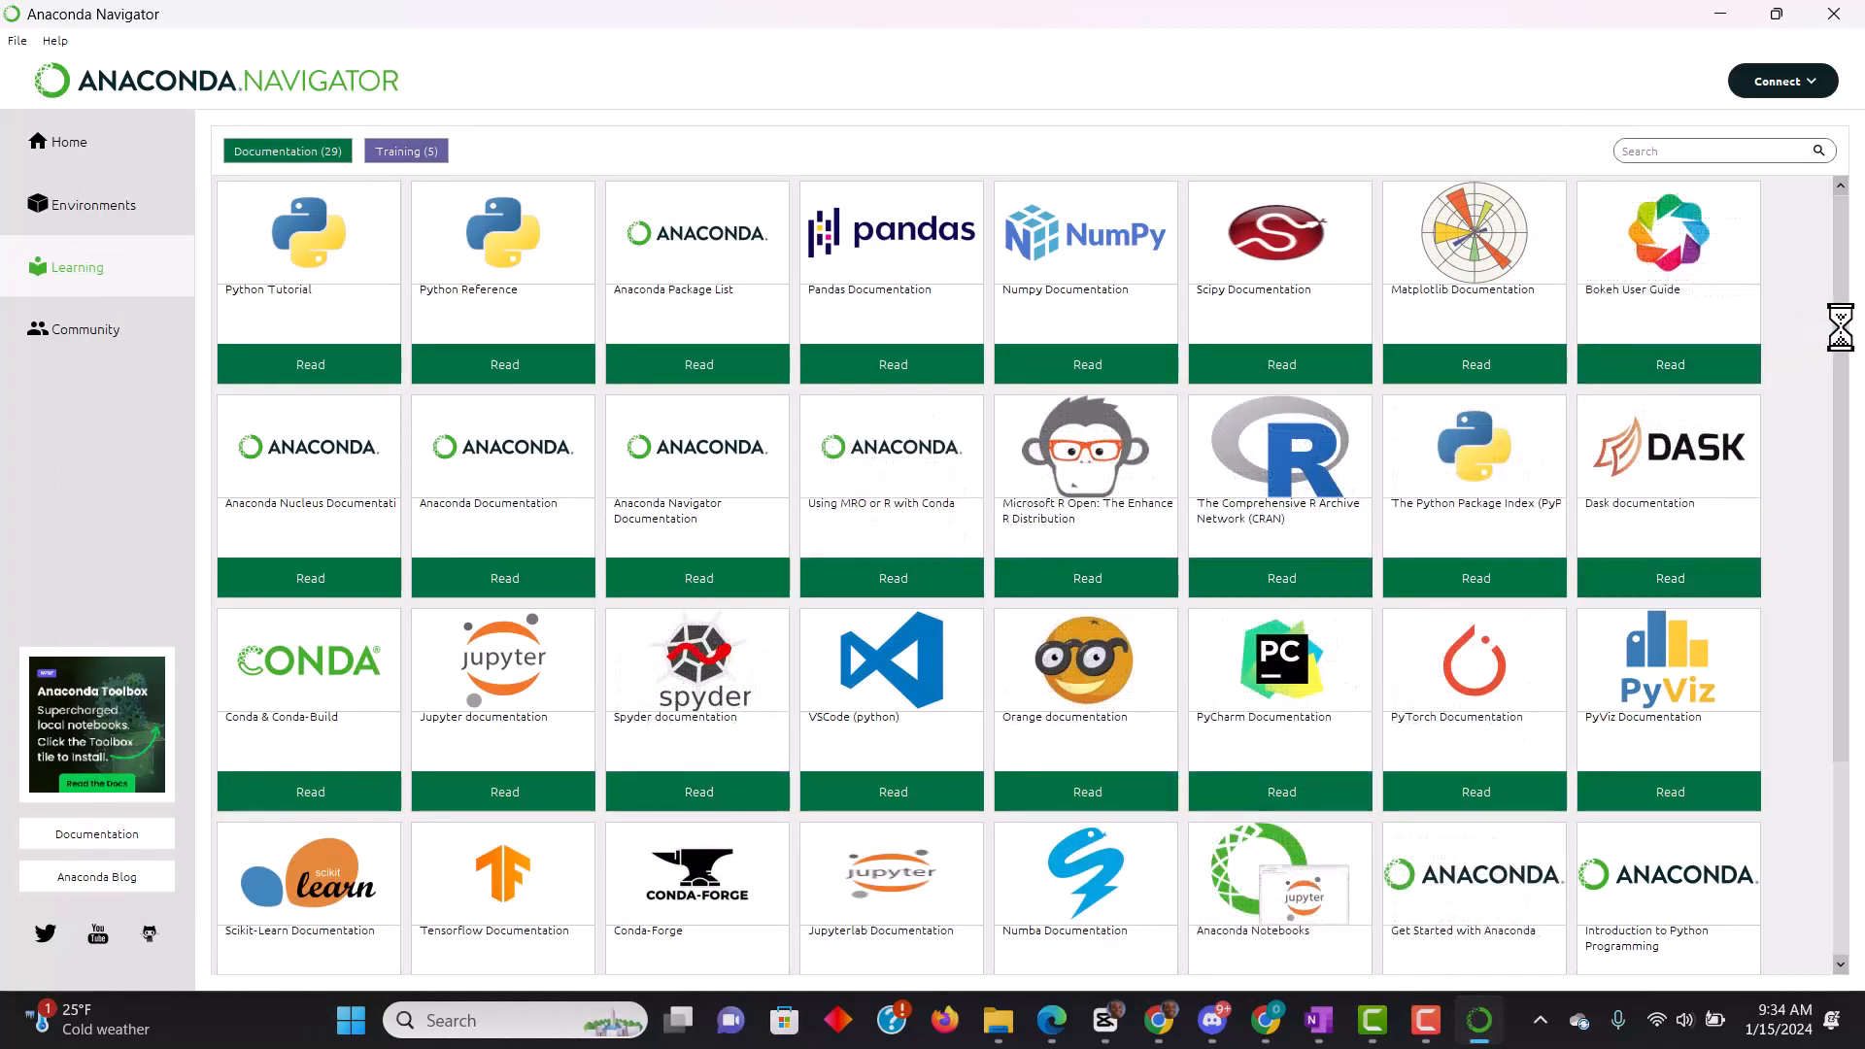
{"action": "left_click_drag", "start_coordinate": [1850, 330], "coordinate": [1826, 279]}
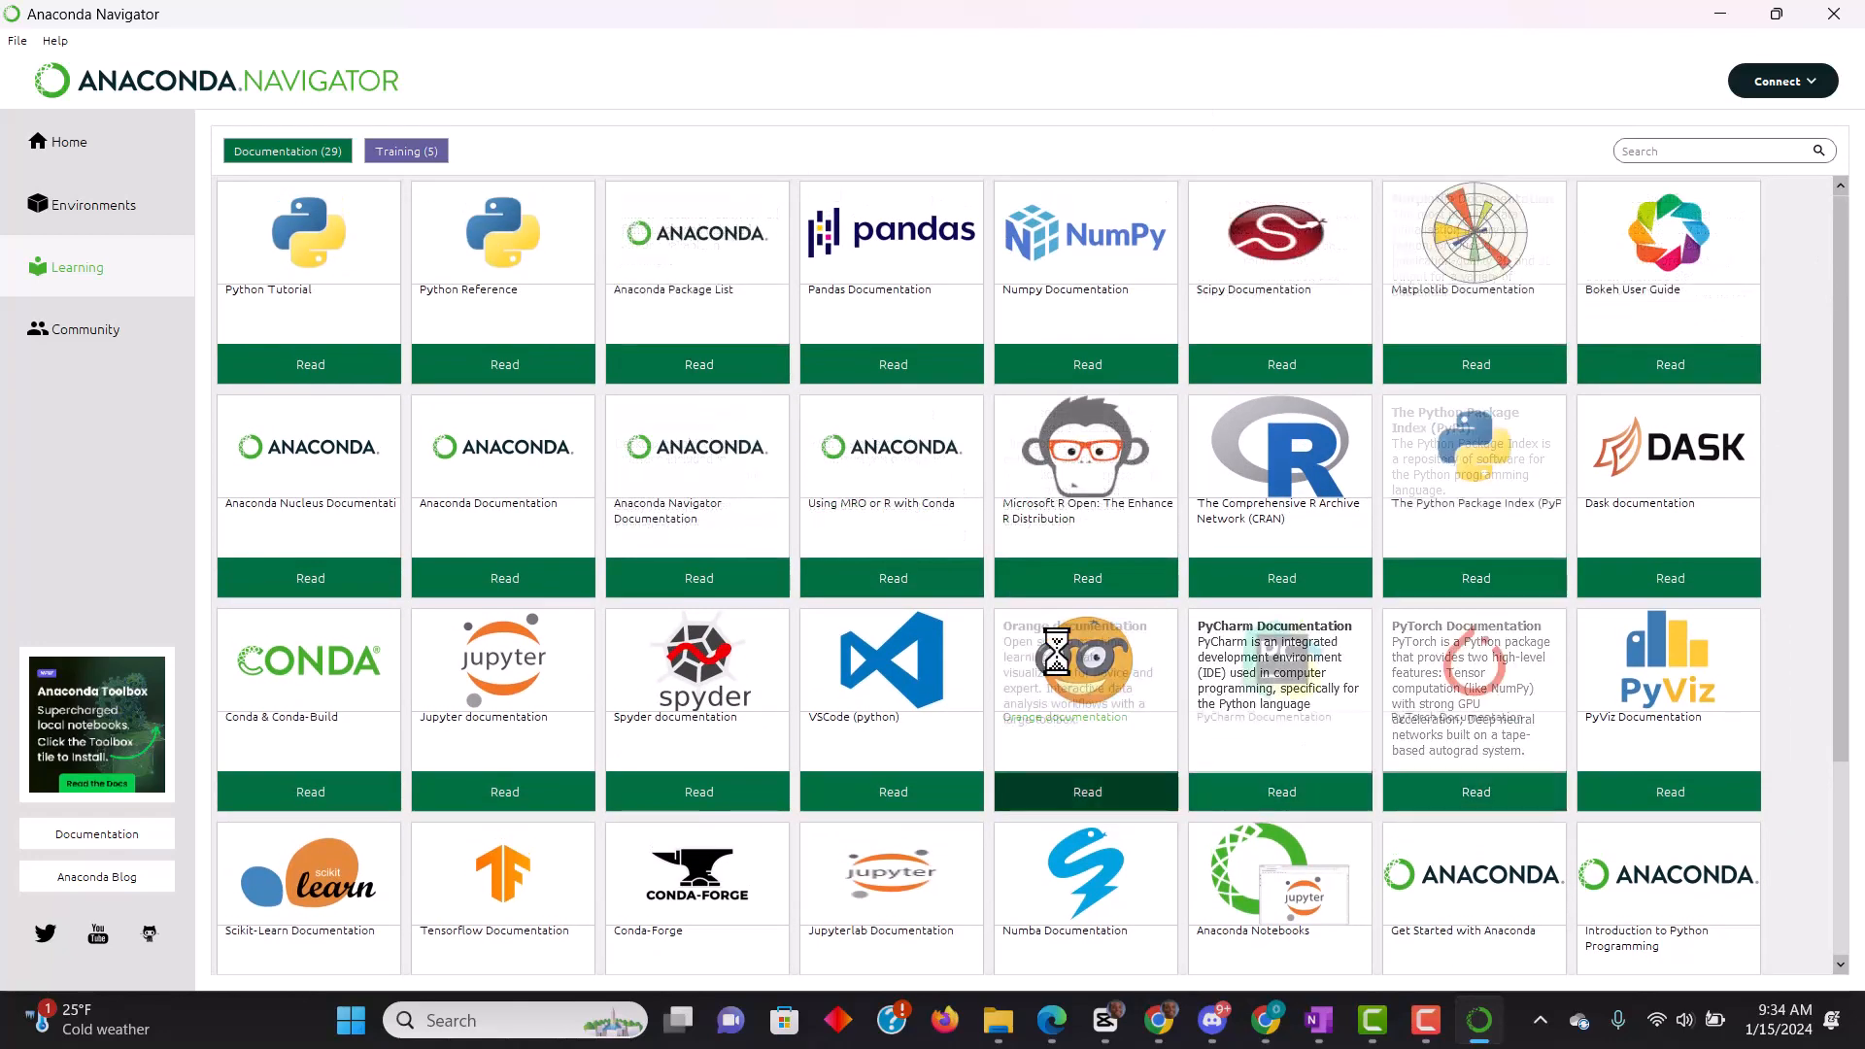
{"action": "left_click", "coordinate": [401, 150]}
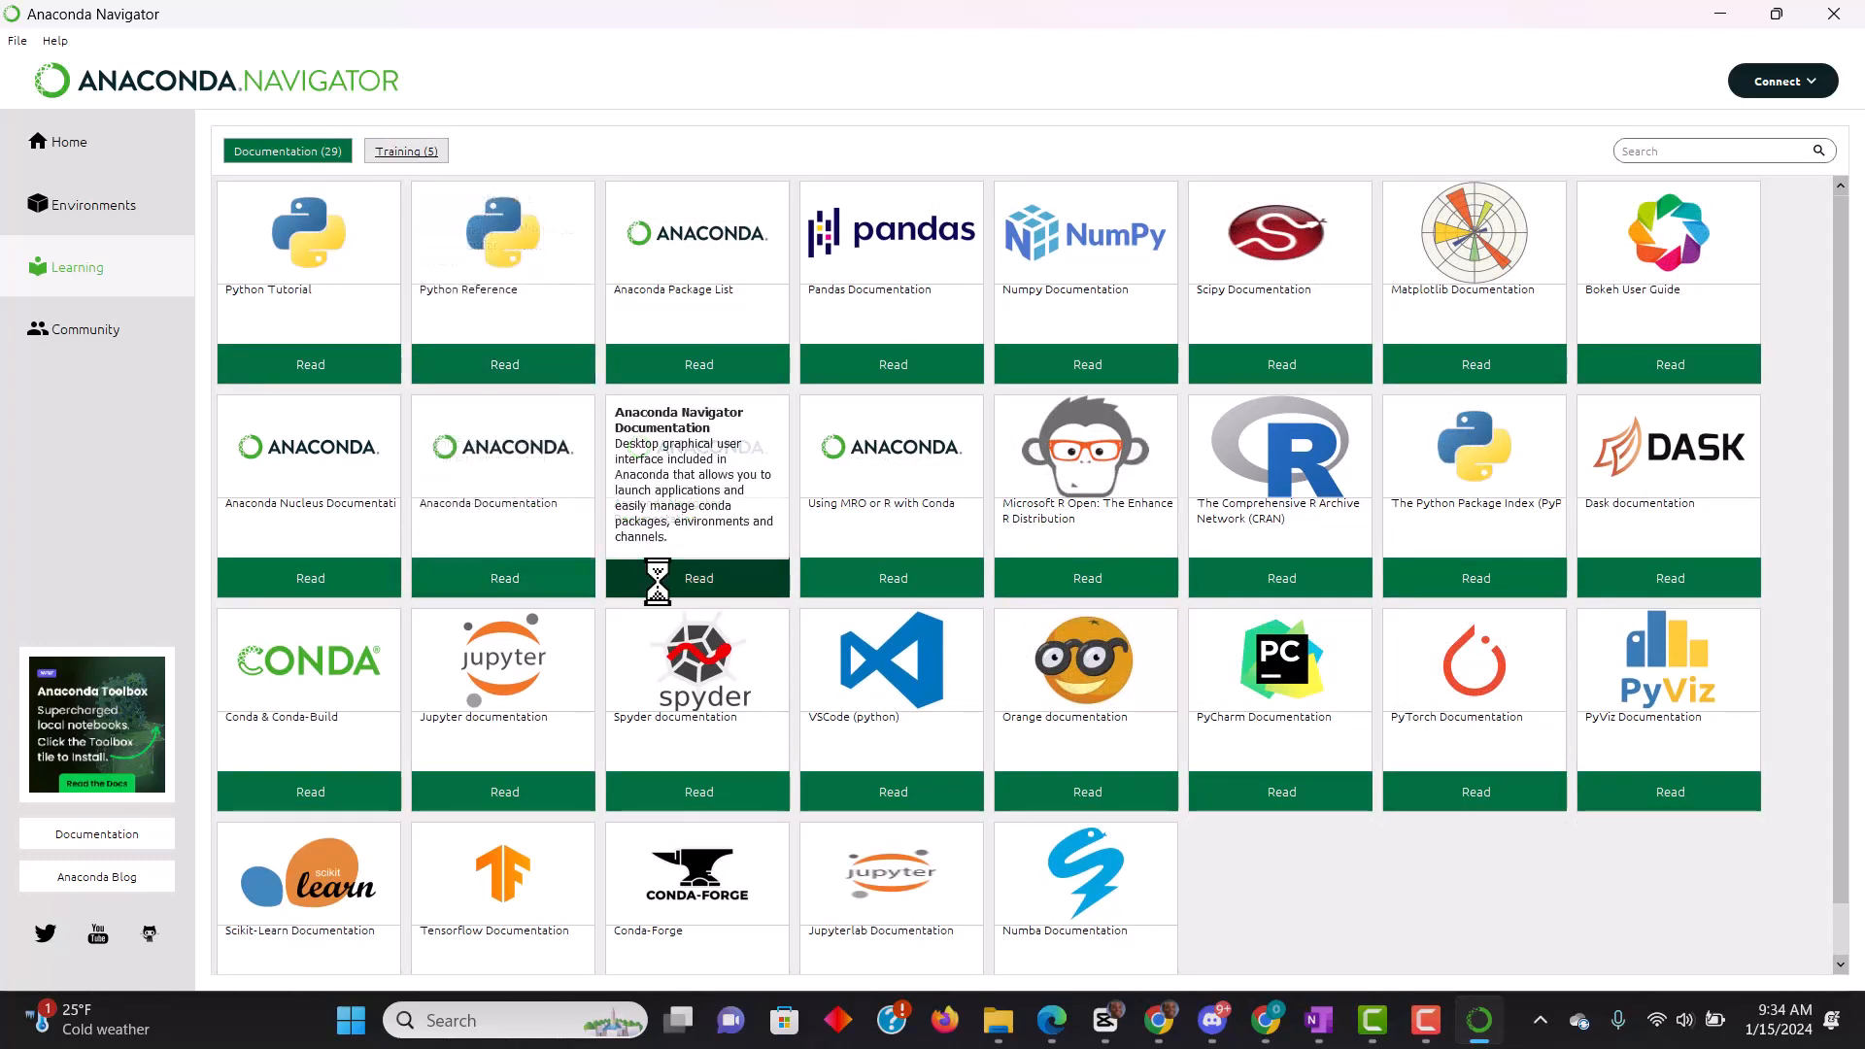
- Return to the environments and filter the pandas_test package list to Not installed
{"action": "left_click", "coordinate": [93, 205]}
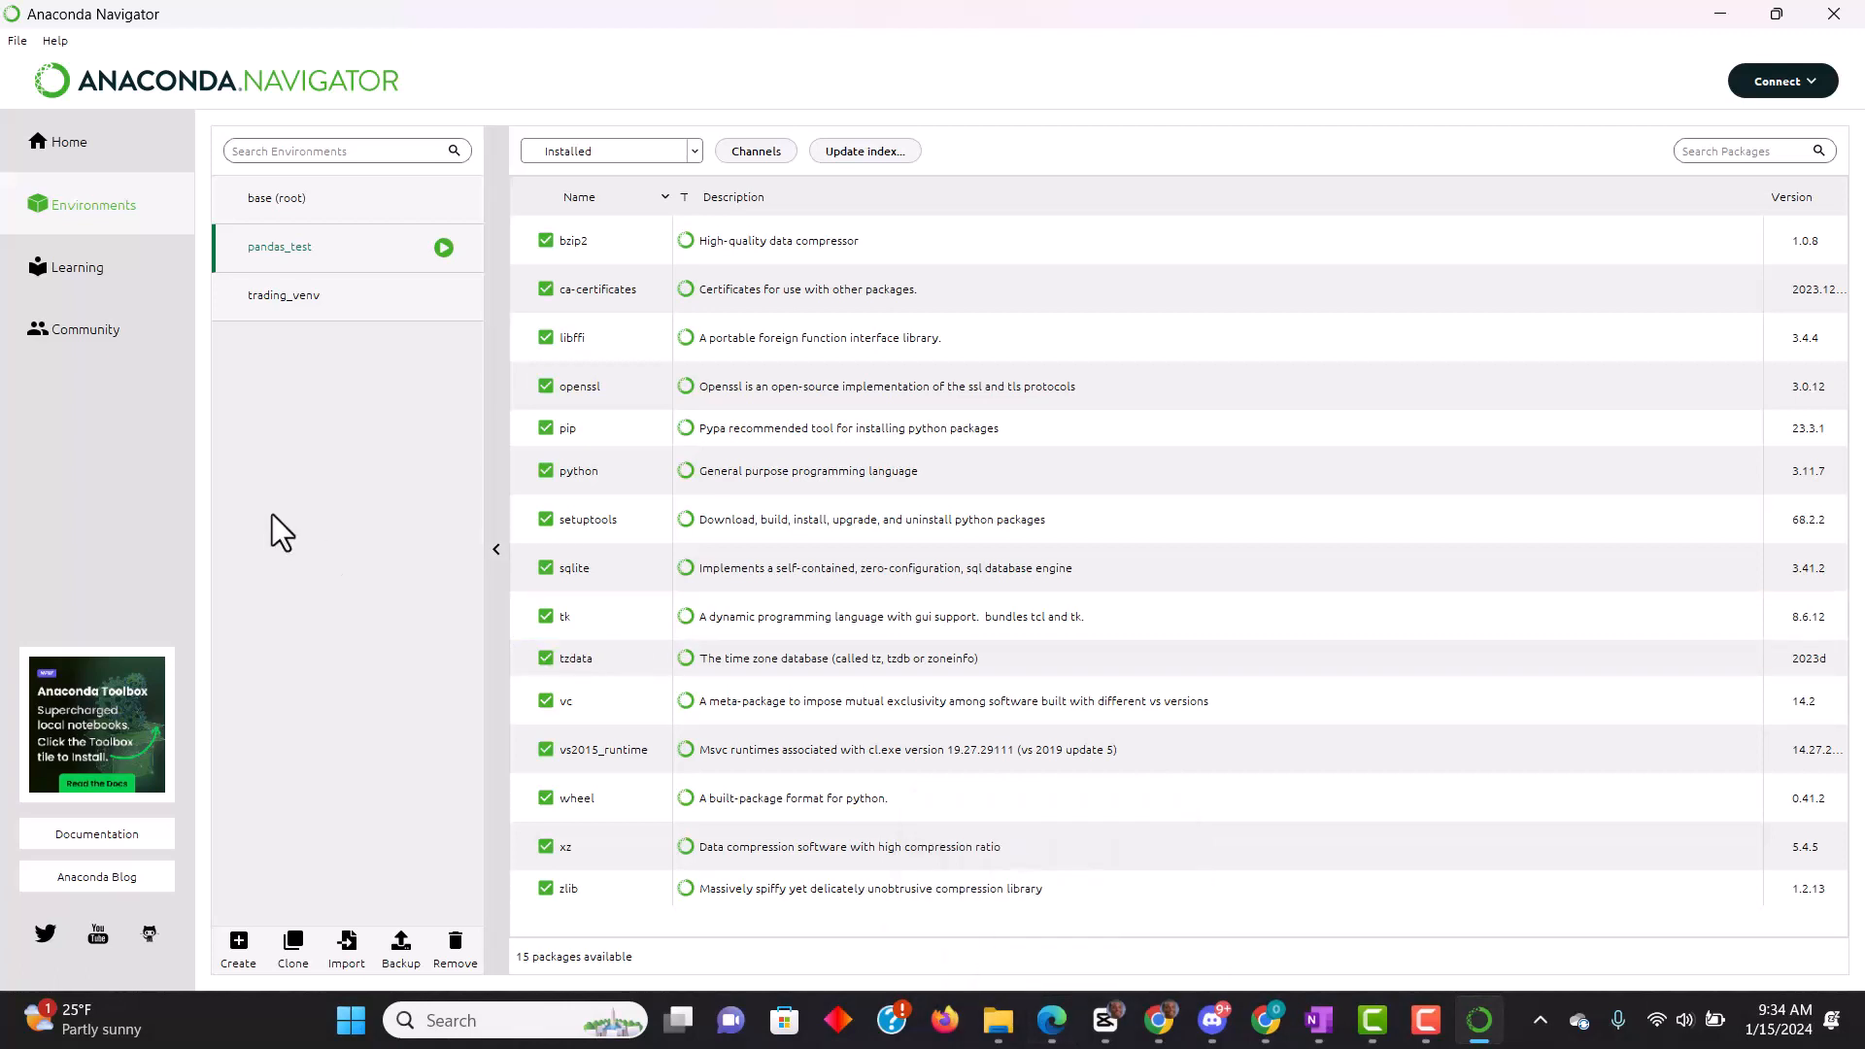
{"action": "left_click", "coordinate": [442, 247]}
{"action": "left_click", "coordinate": [700, 151]}
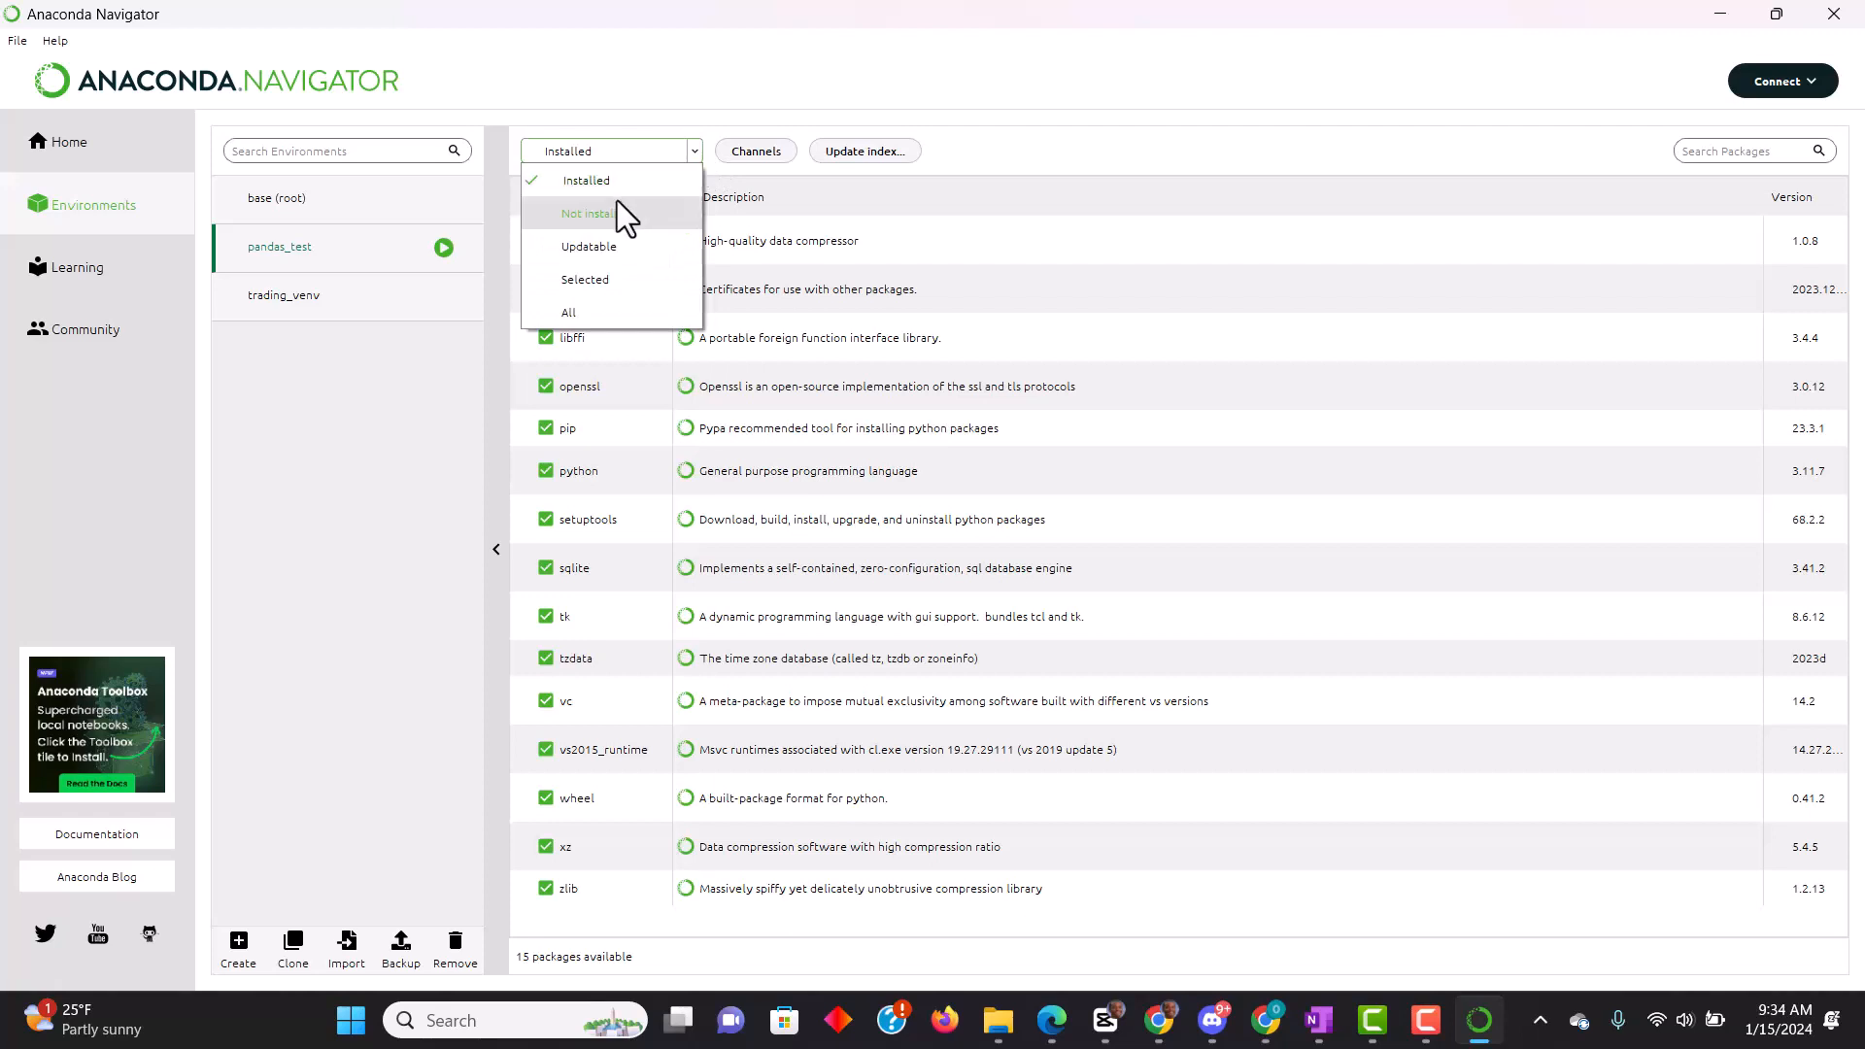
{"action": "left_click", "coordinate": [382, 448]}
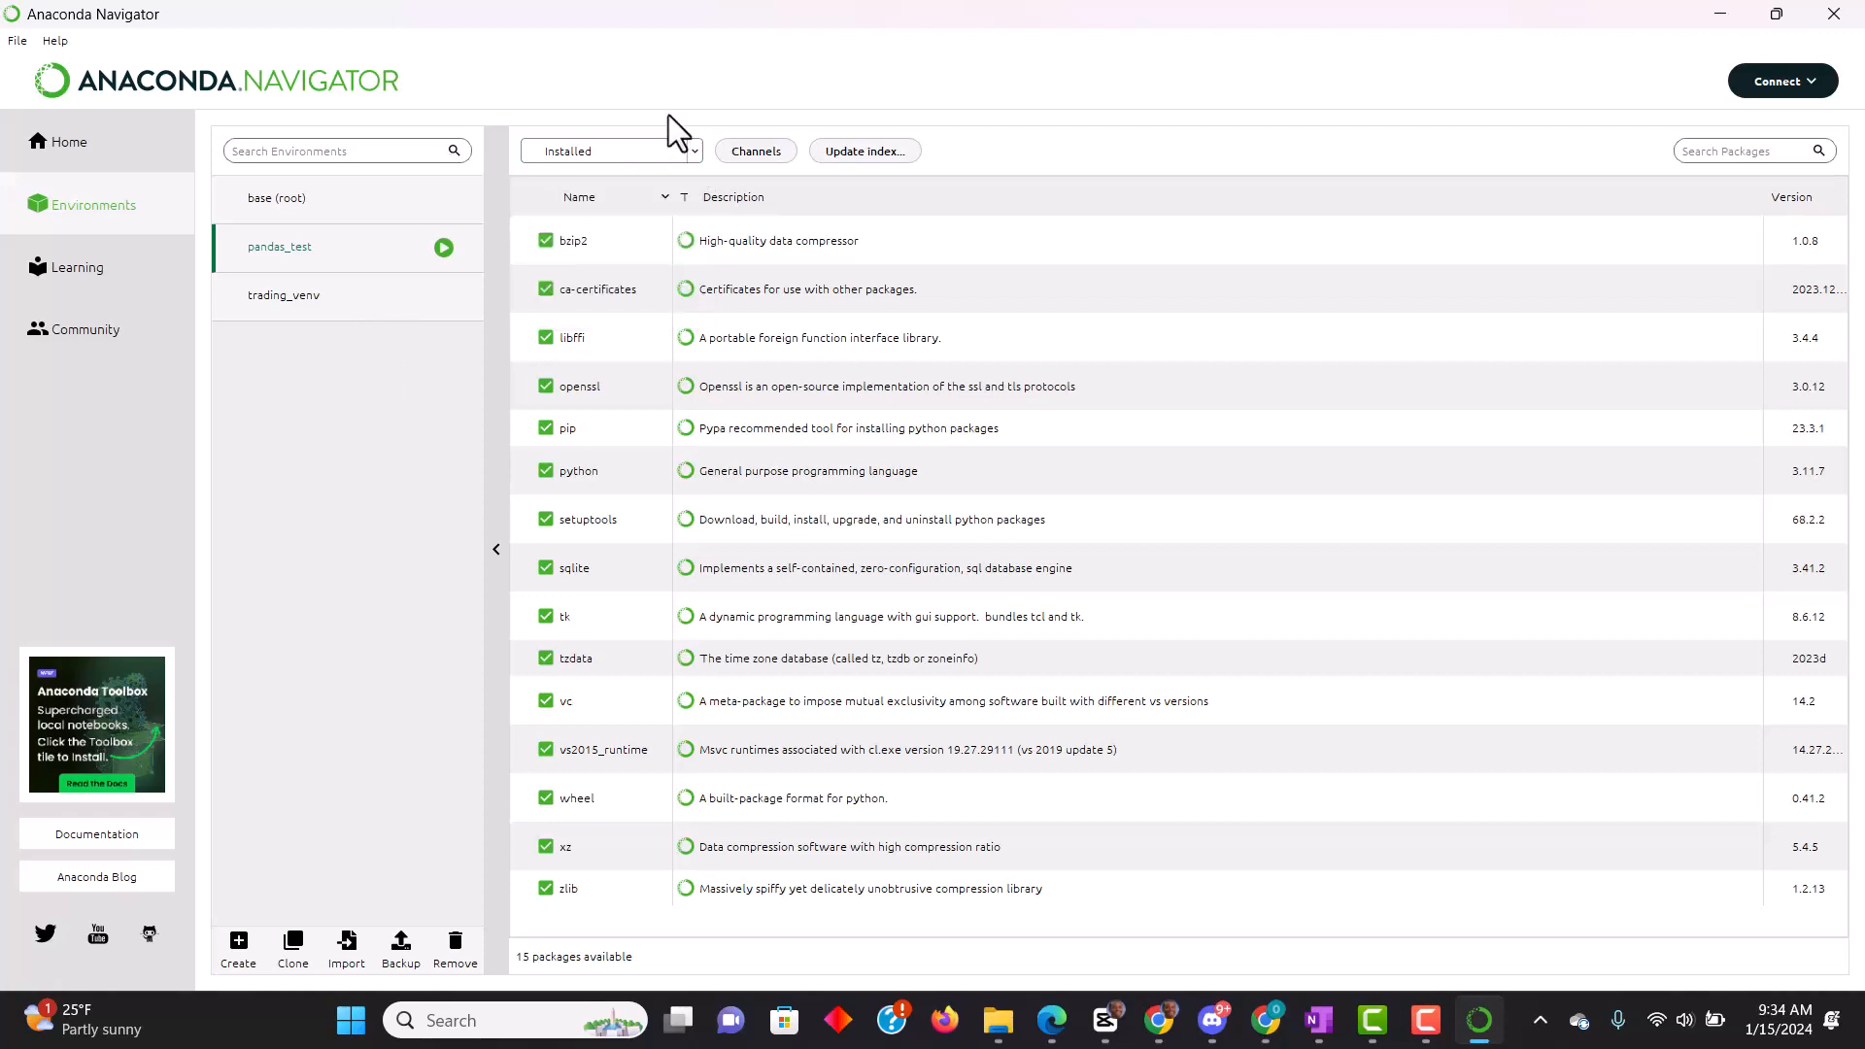
{"action": "left_click", "coordinate": [695, 148]}
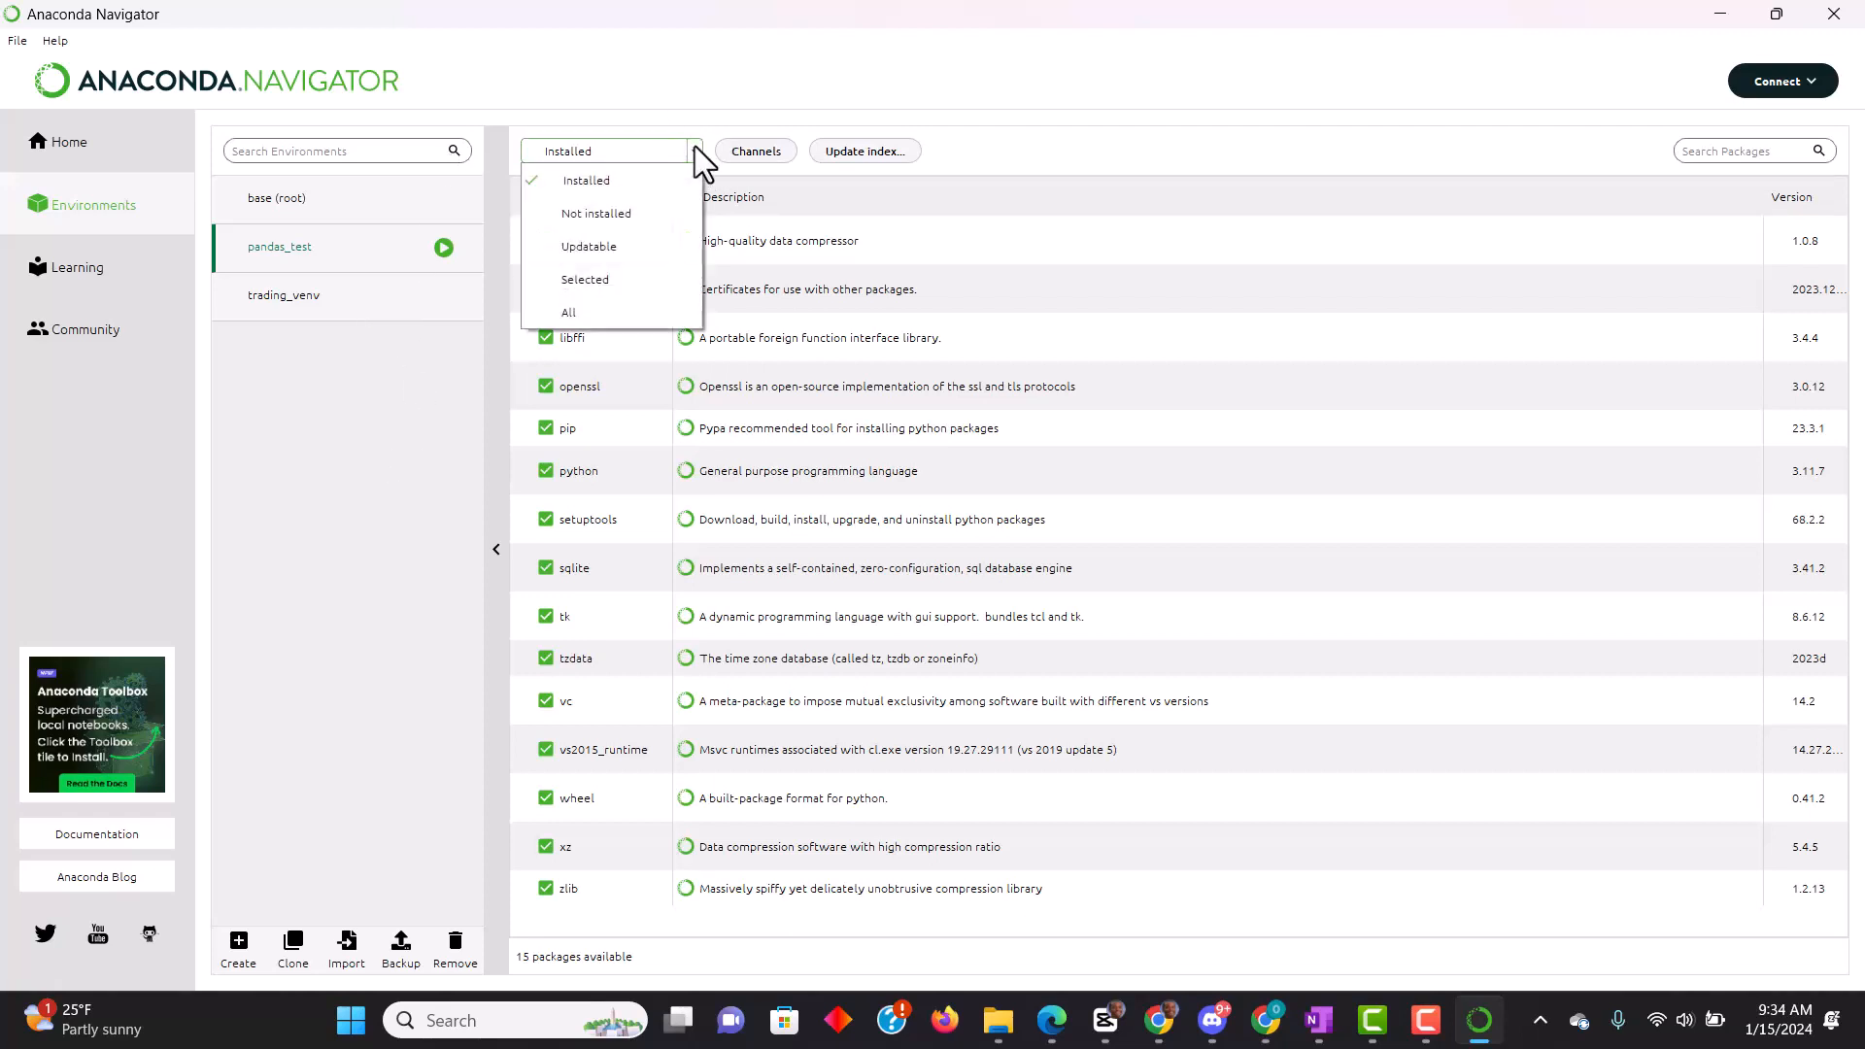
{"action": "left_click", "coordinate": [427, 413]}
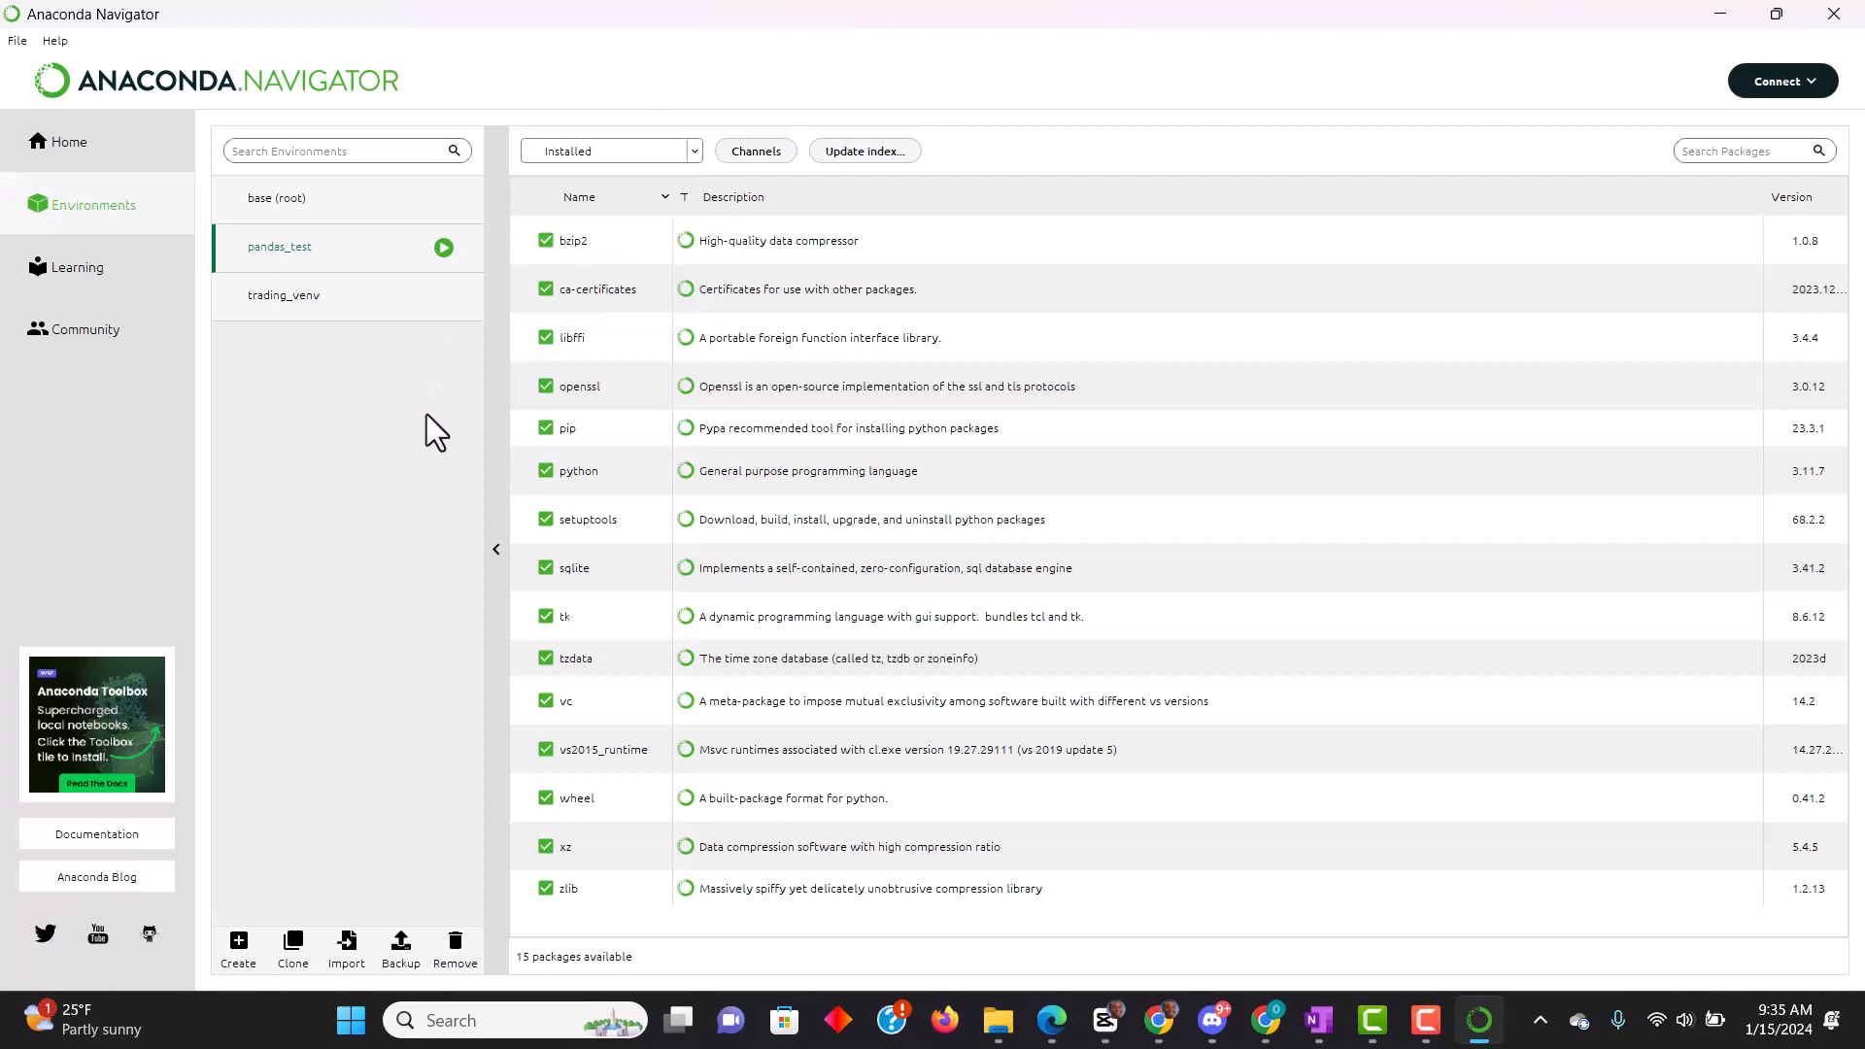
{"action": "left_click", "coordinate": [695, 153]}
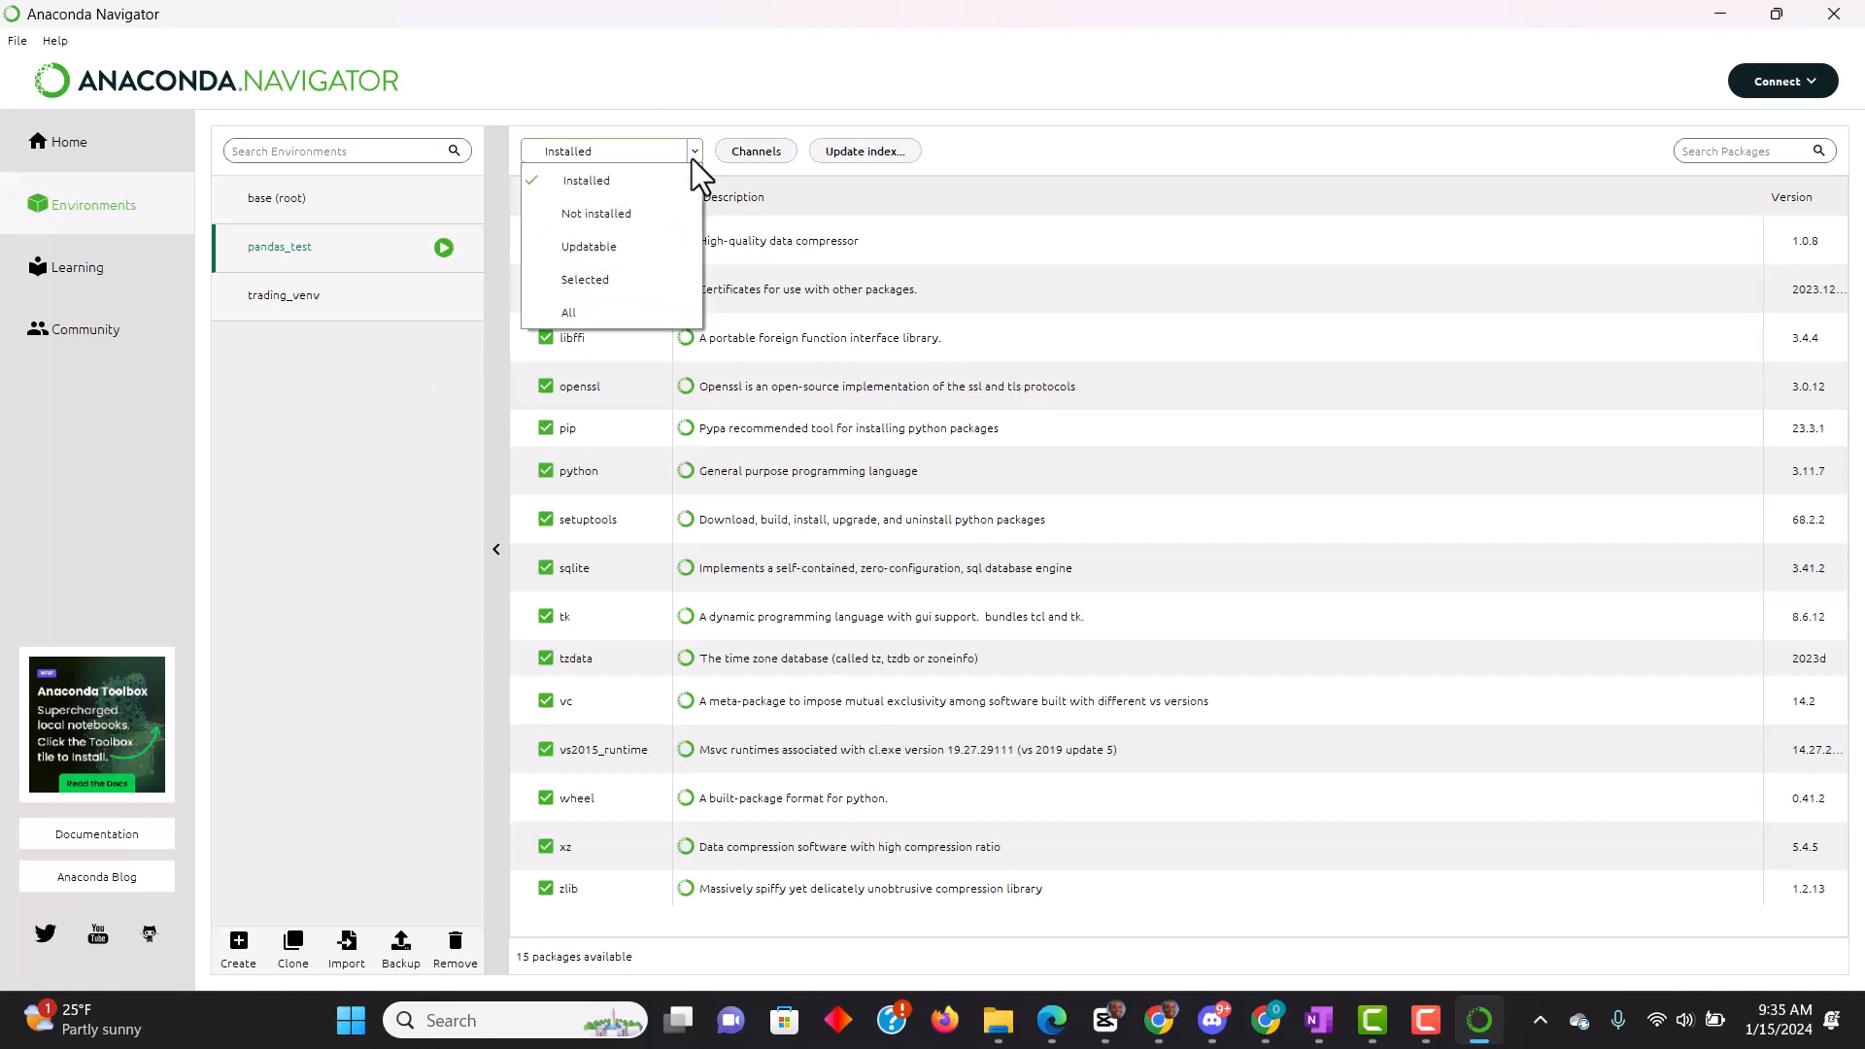
{"action": "left_click", "coordinate": [614, 214]}
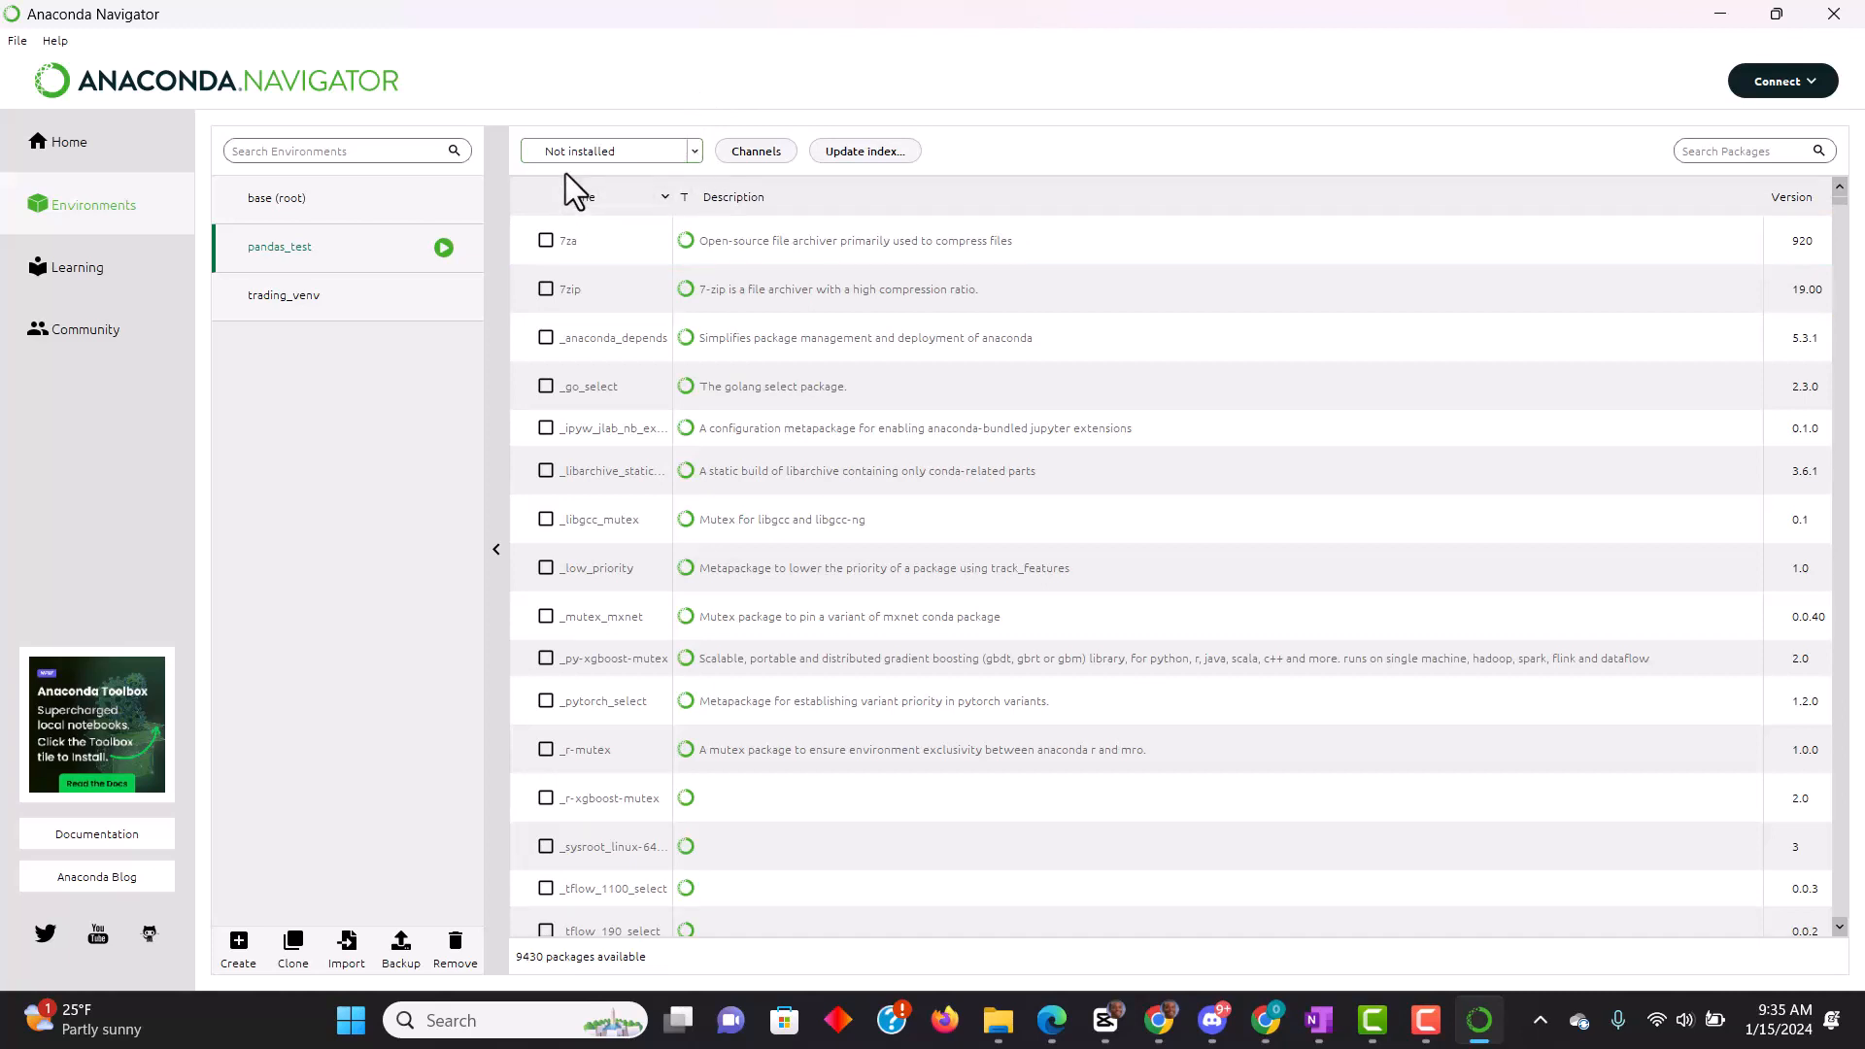
- Search the packages for "pandas" and mark pandas and pandas-profiling for installation
{"action": "left_click", "coordinate": [1724, 151]}
{"action": "type", "text": "pandas"}
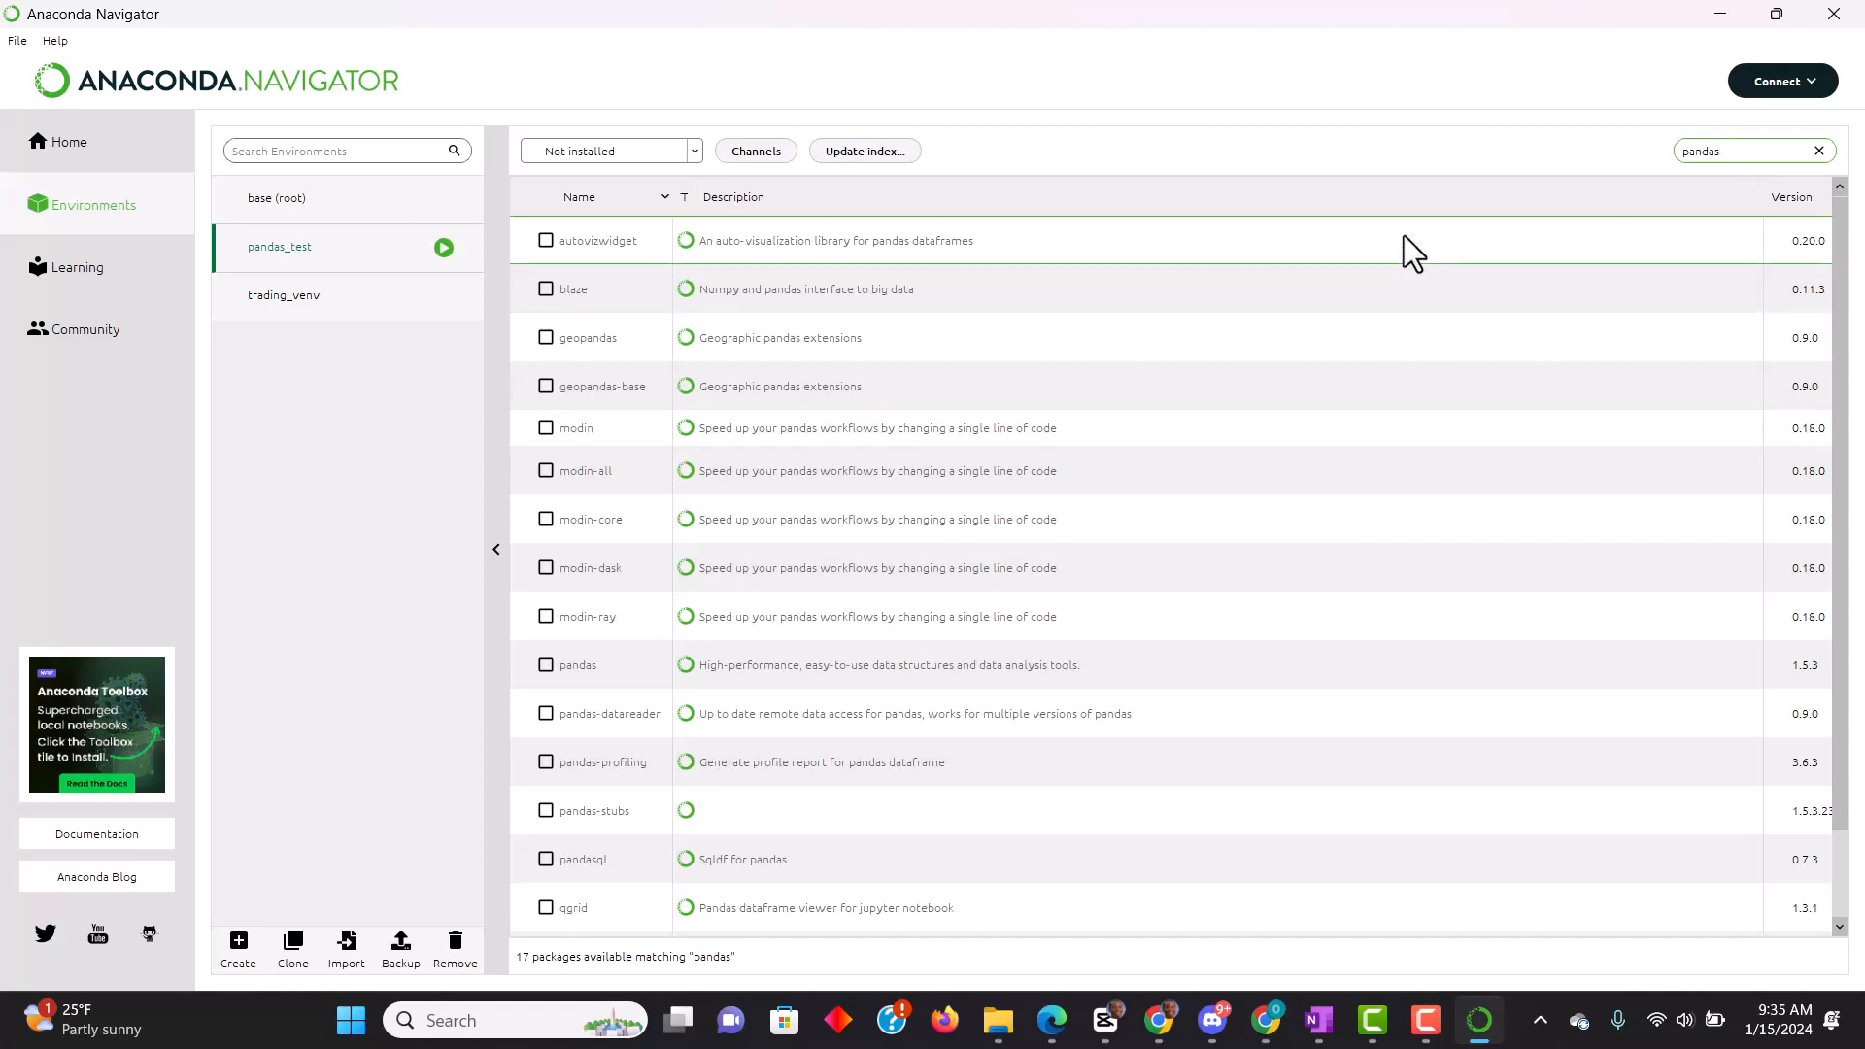
{"action": "left_click_drag", "start_coordinate": [1835, 253], "coordinate": [1846, 418]}
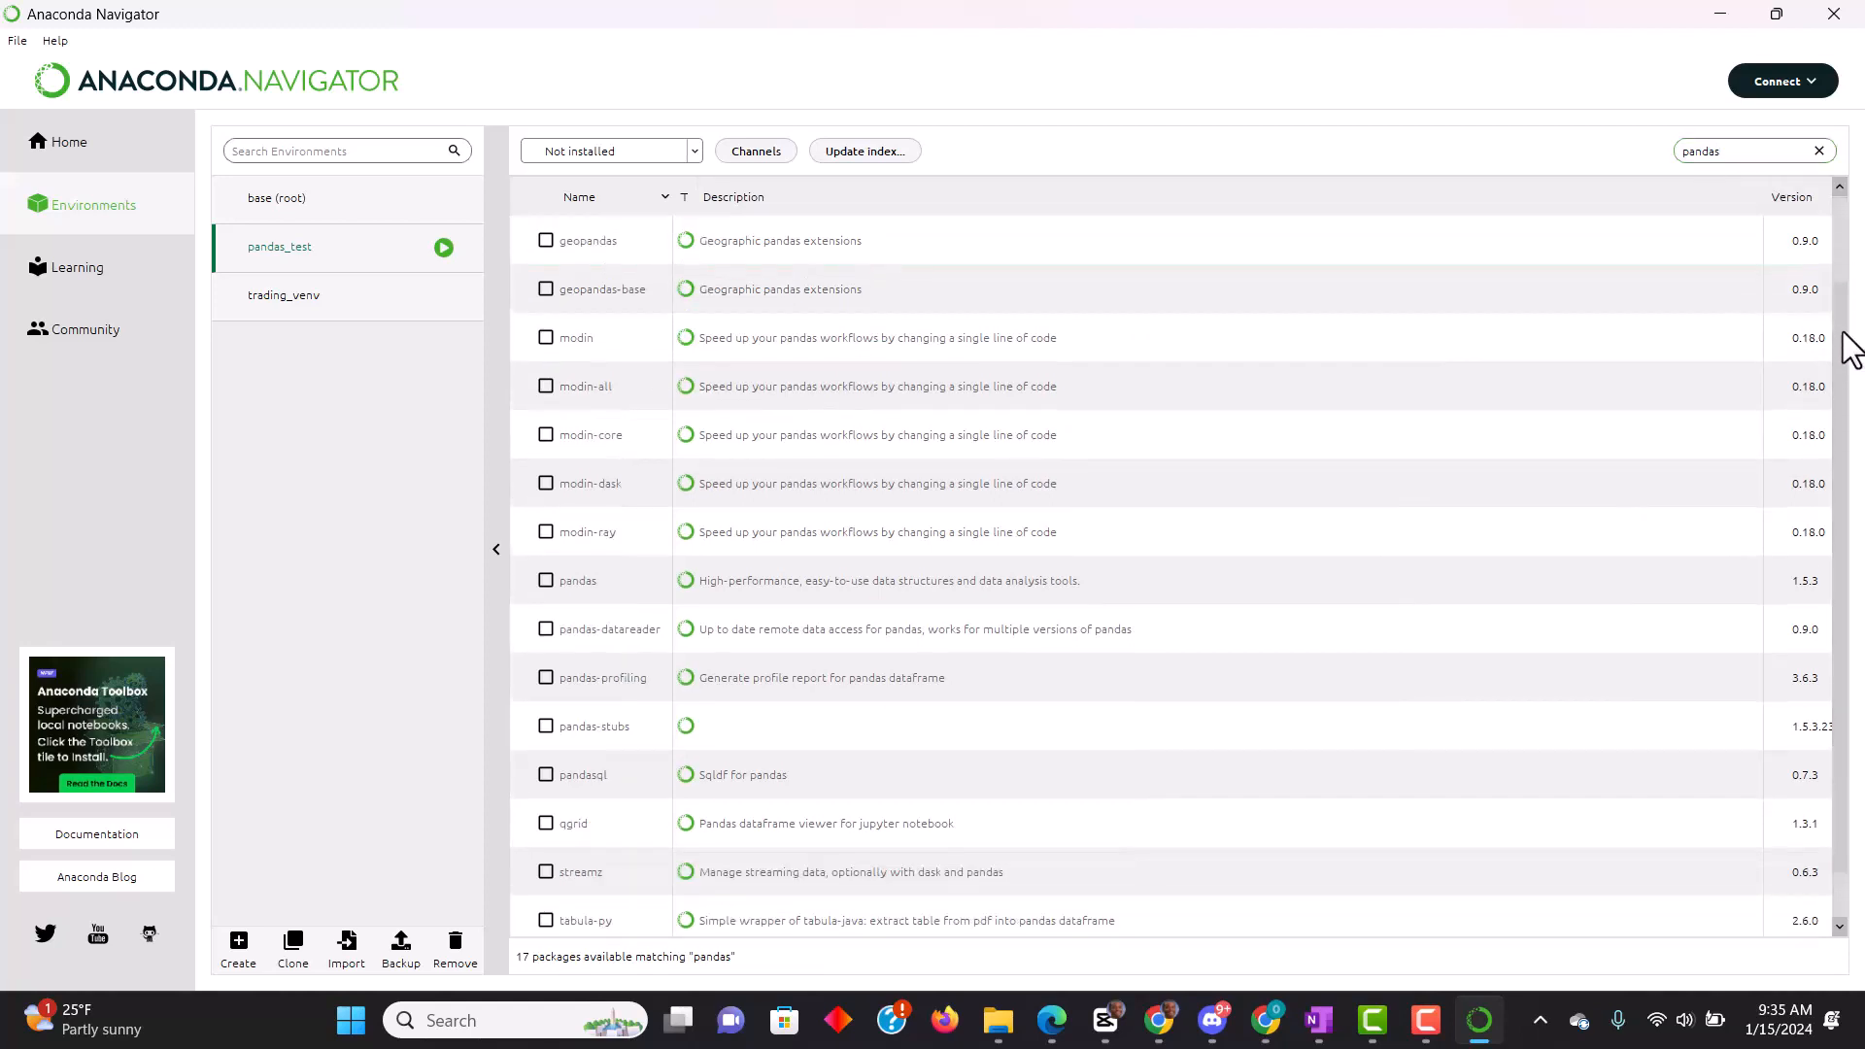
{"action": "left_click_drag", "start_coordinate": [1848, 345], "coordinate": [1844, 216]}
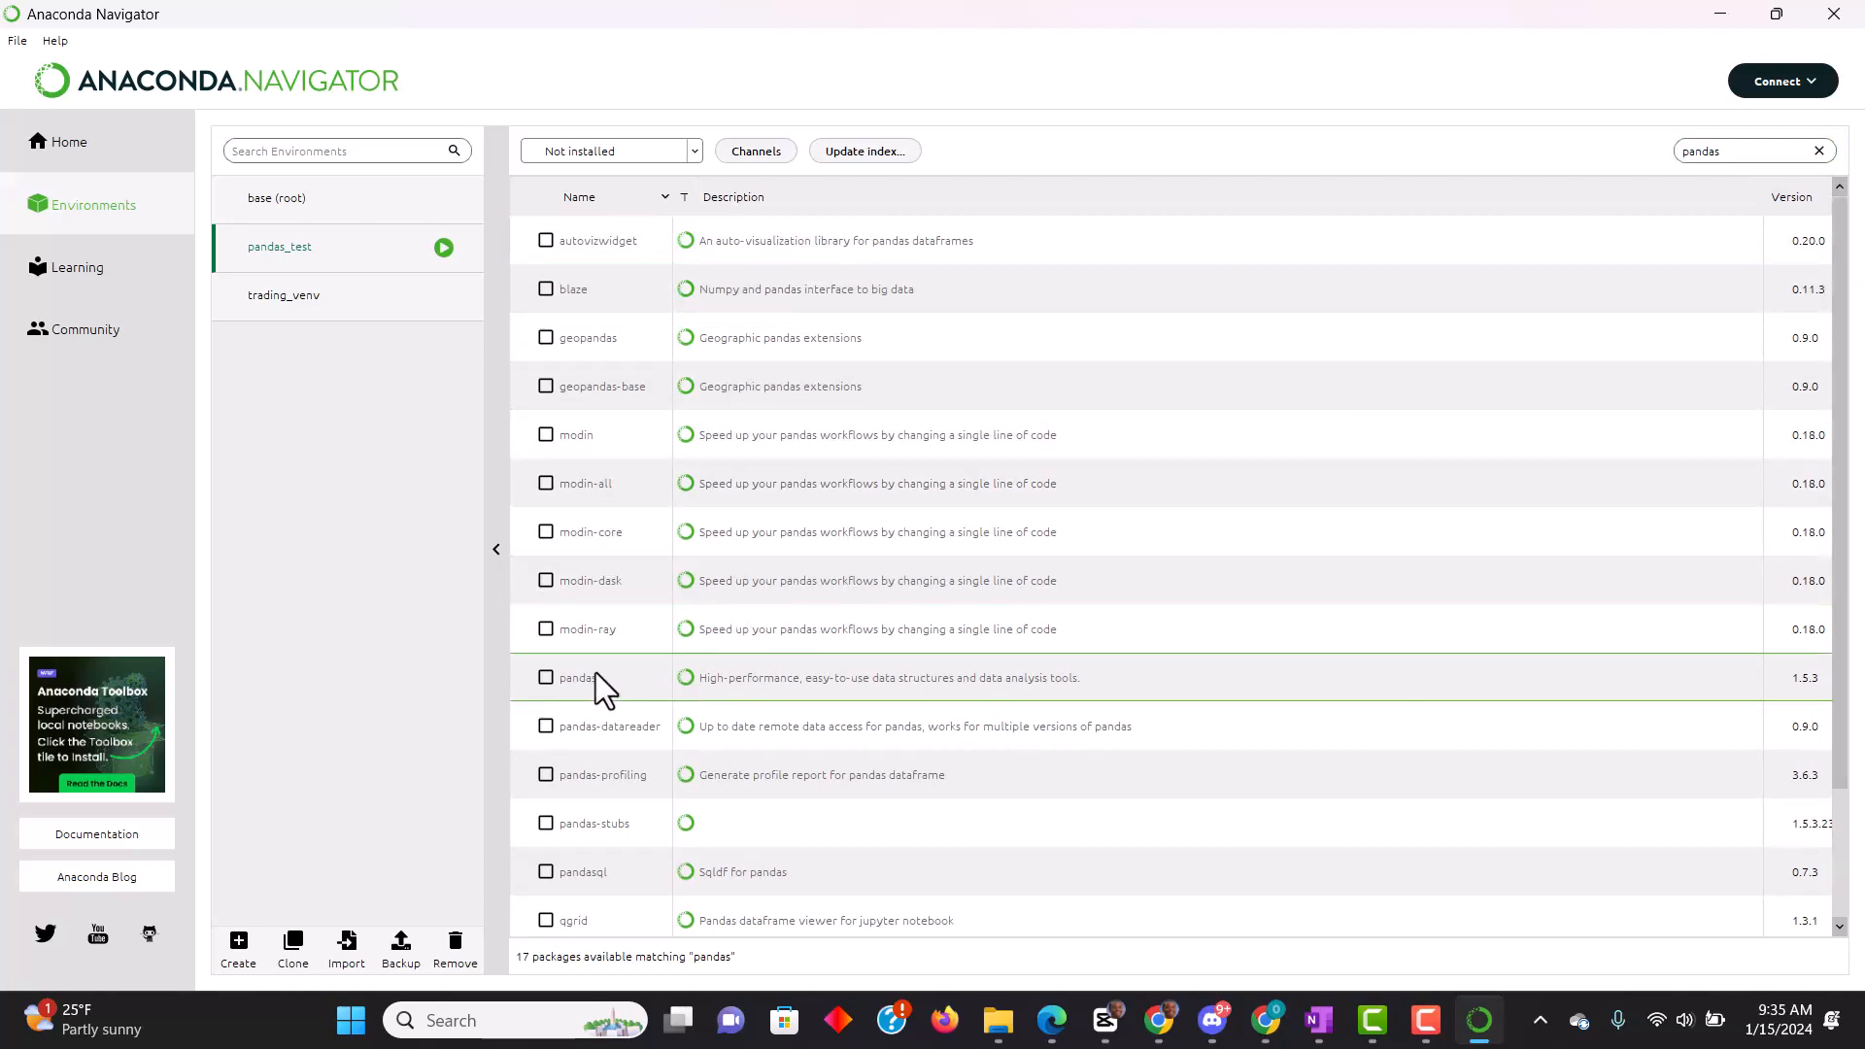
{"action": "left_click", "coordinate": [546, 678]}
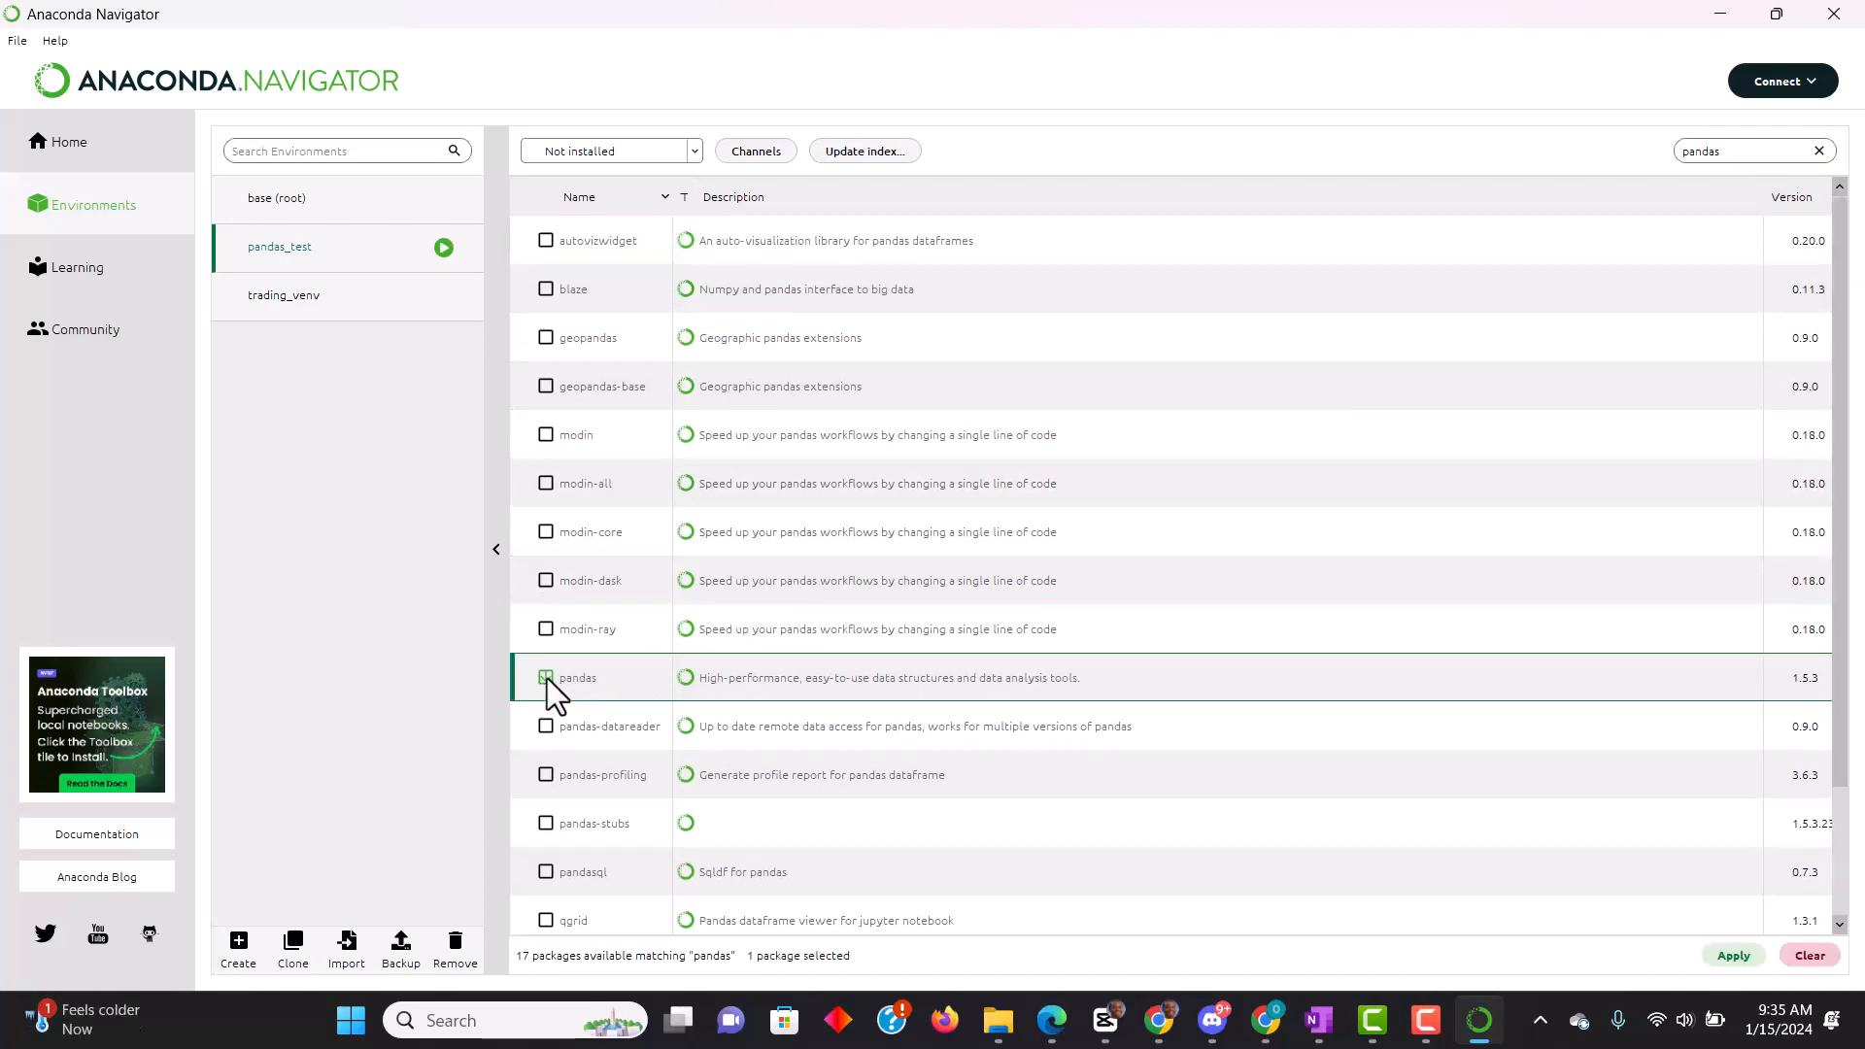
{"action": "left_click", "coordinate": [549, 779]}
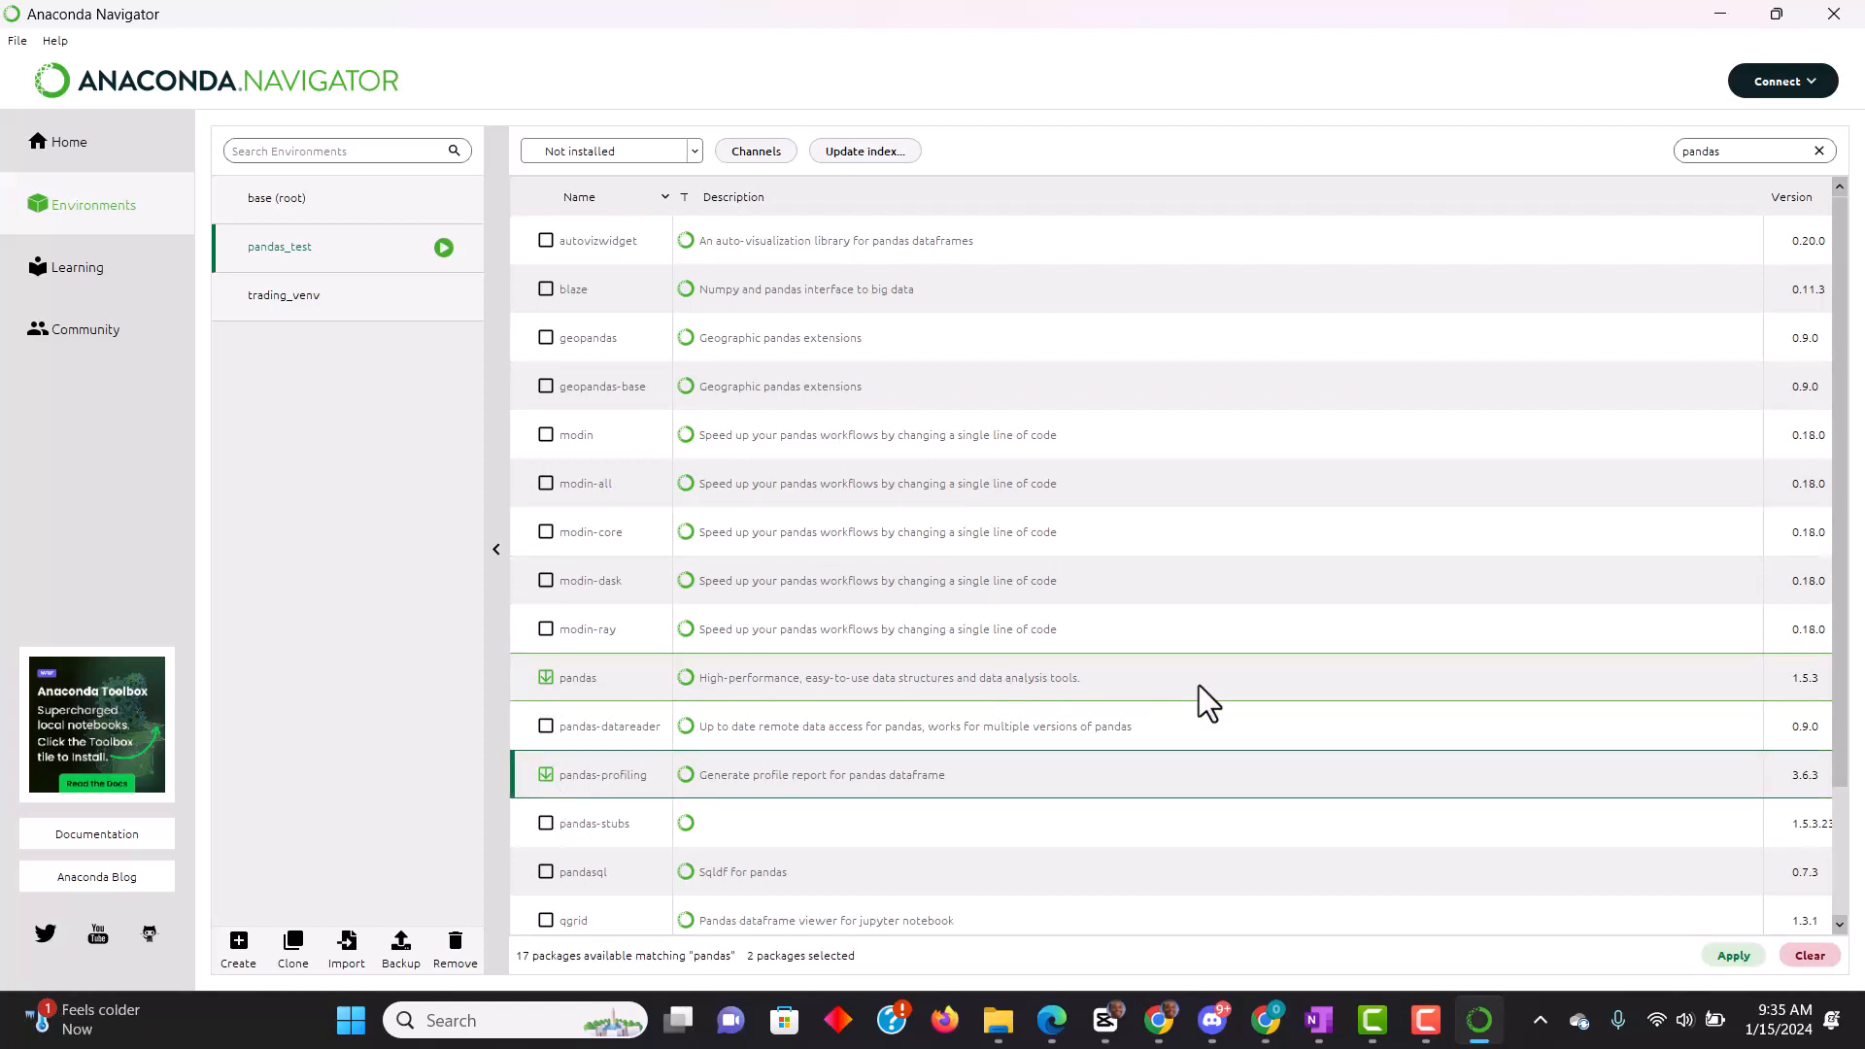
- Install the marked pandas and pandas-profiling packages with their dependencies in the pandas_test environment
{"action": "left_click", "coordinate": [1728, 958]}
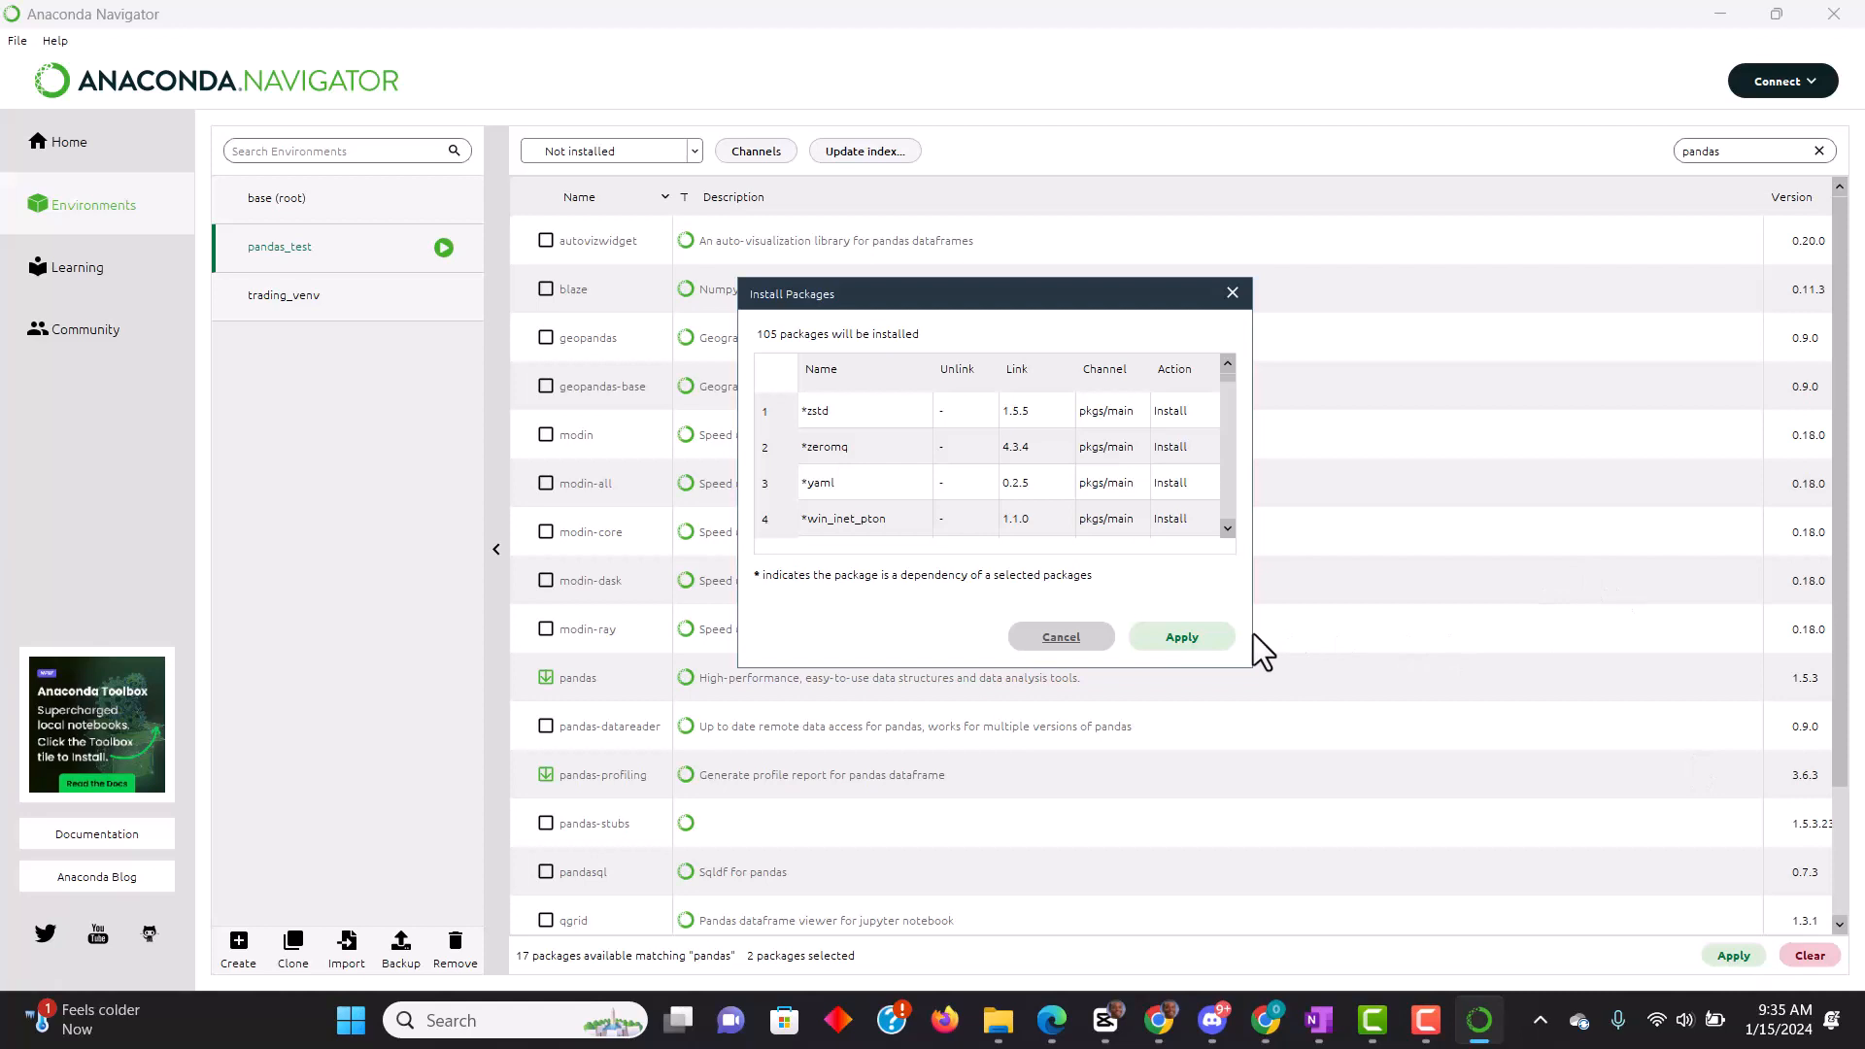
{"action": "left_click", "coordinate": [1163, 633]}
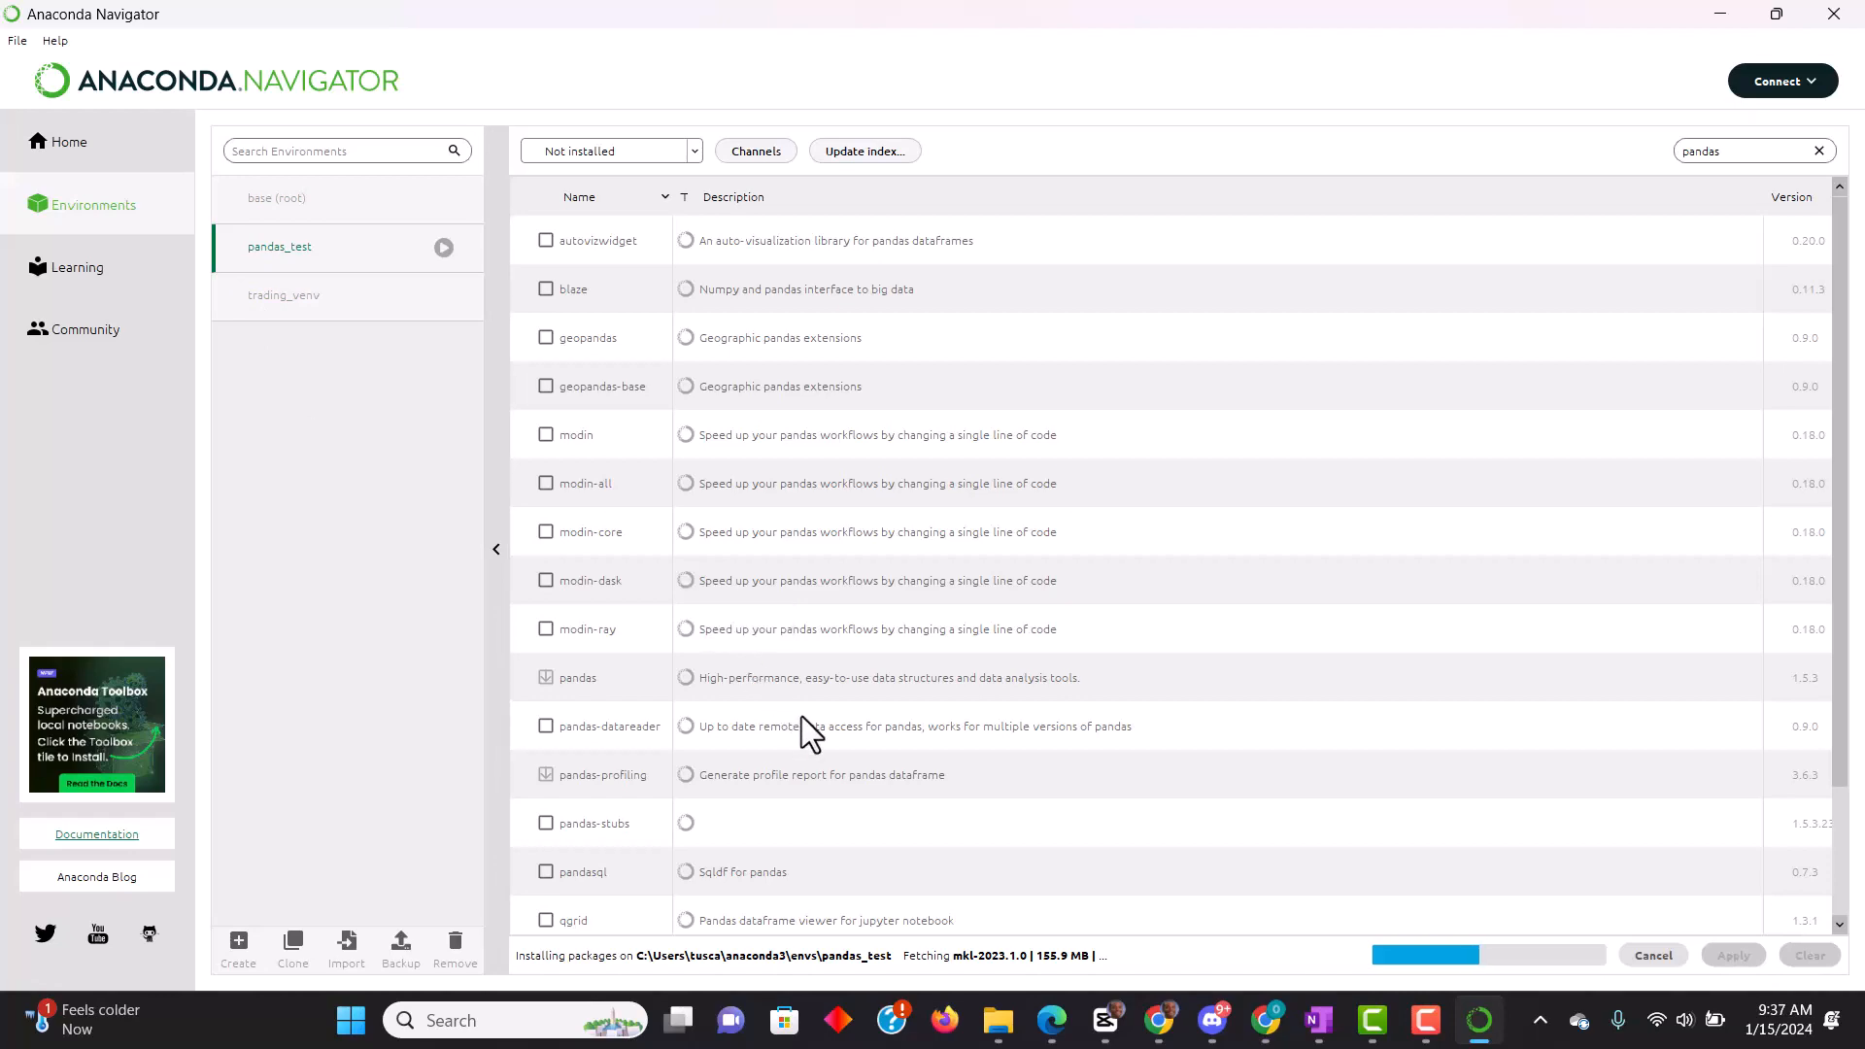
{"action": "left_click", "coordinate": [998, 1038]}
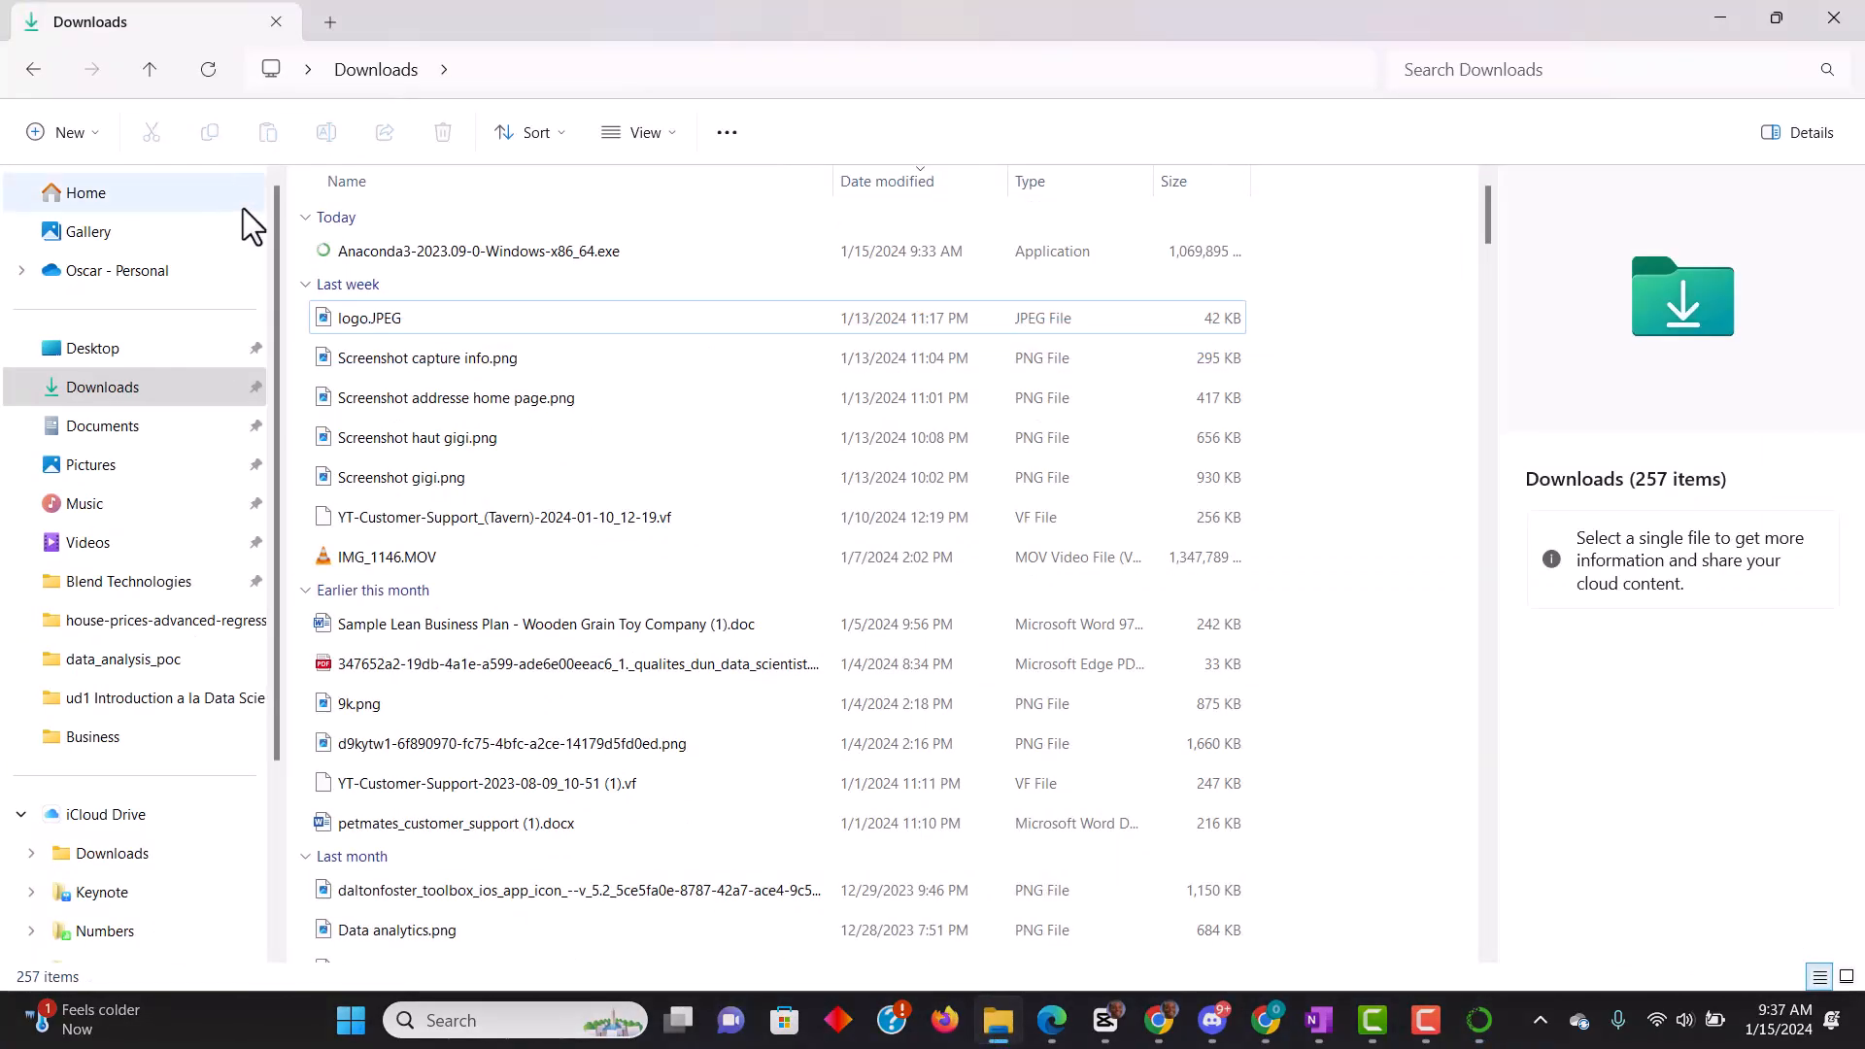
{"action": "double_click", "coordinate": [449, 253]}
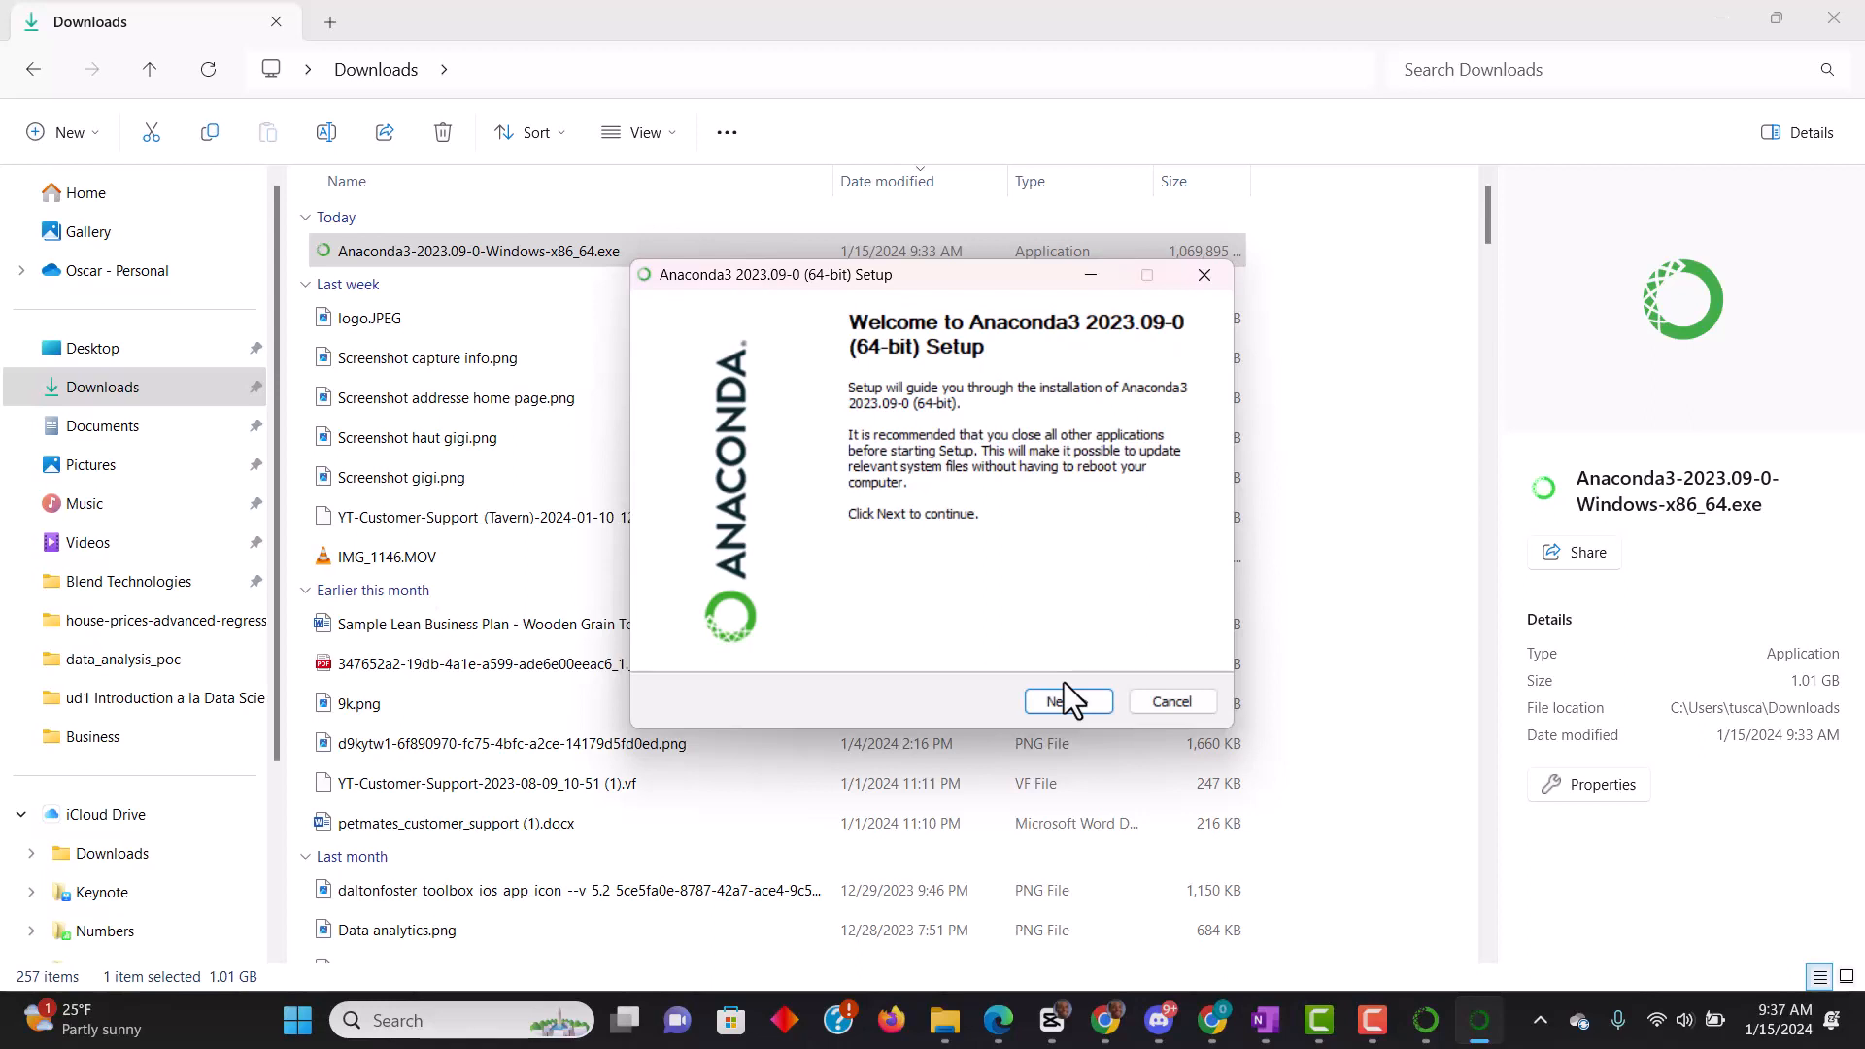
{"action": "left_click", "coordinate": [1157, 697]}
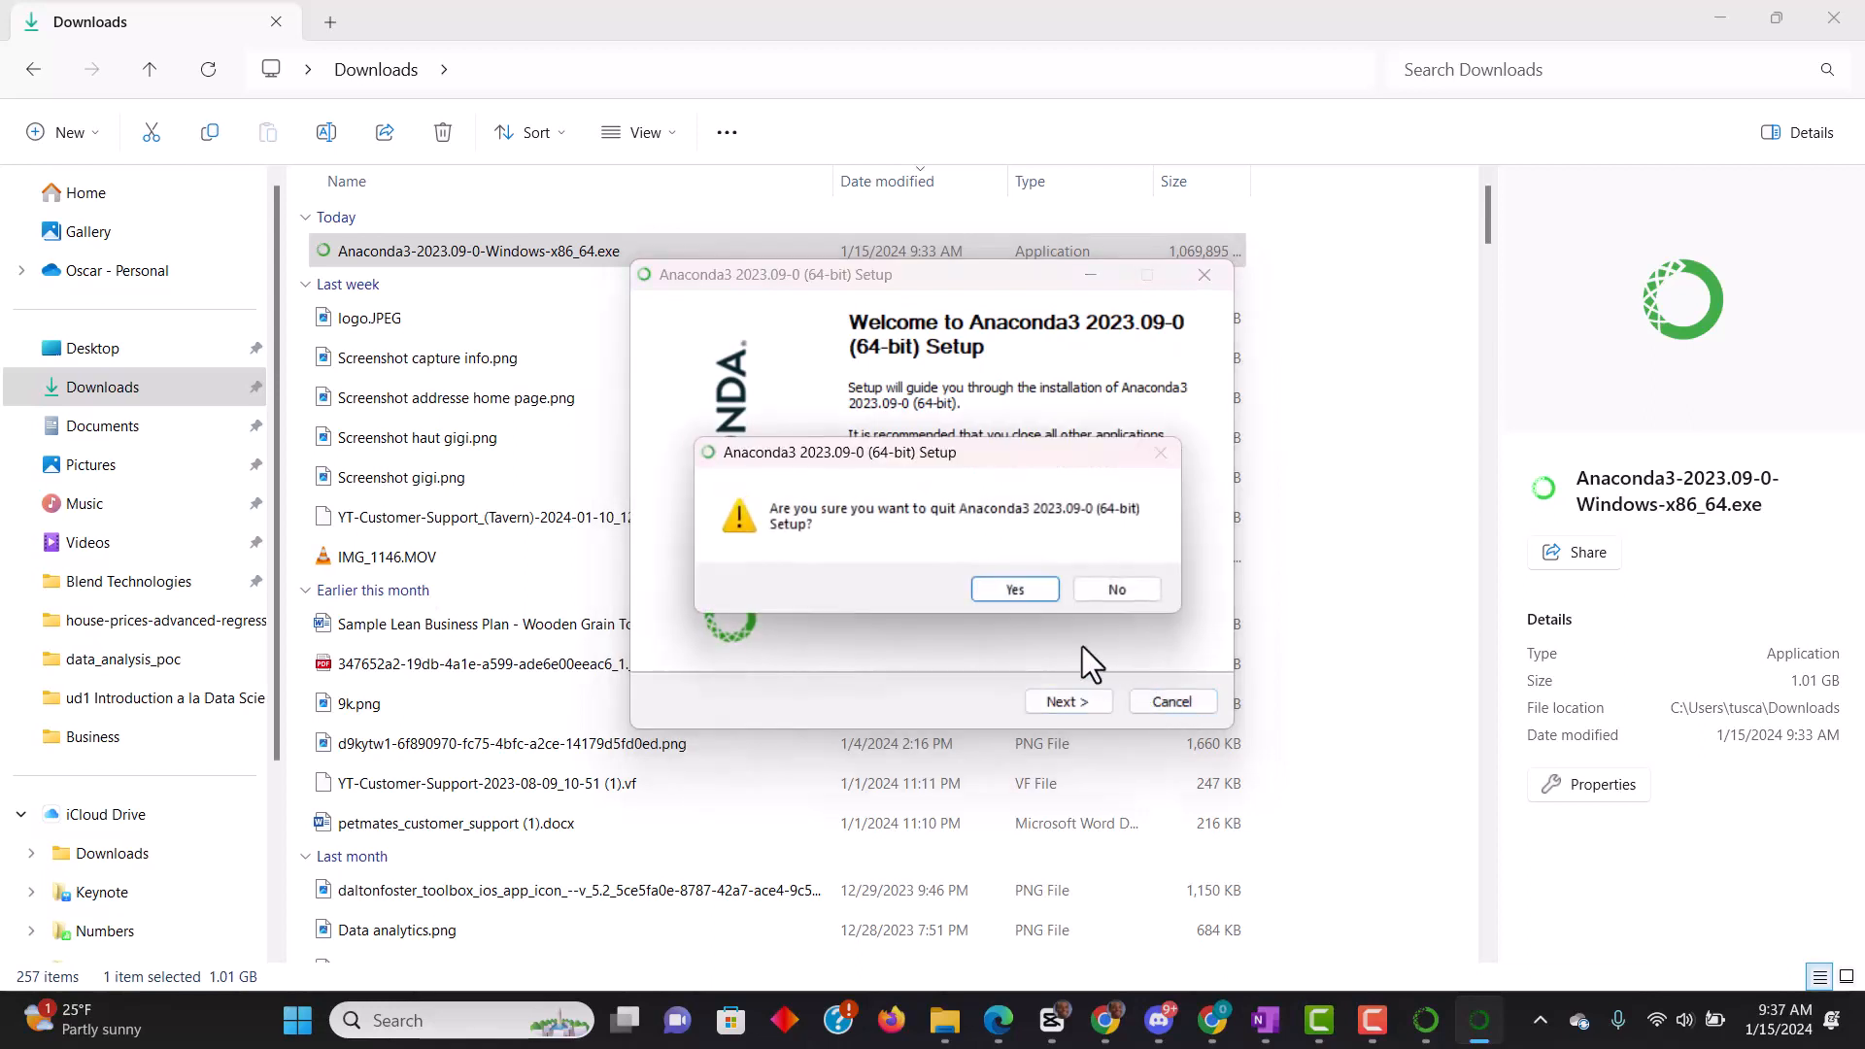
{"action": "left_click", "coordinate": [1015, 588]}
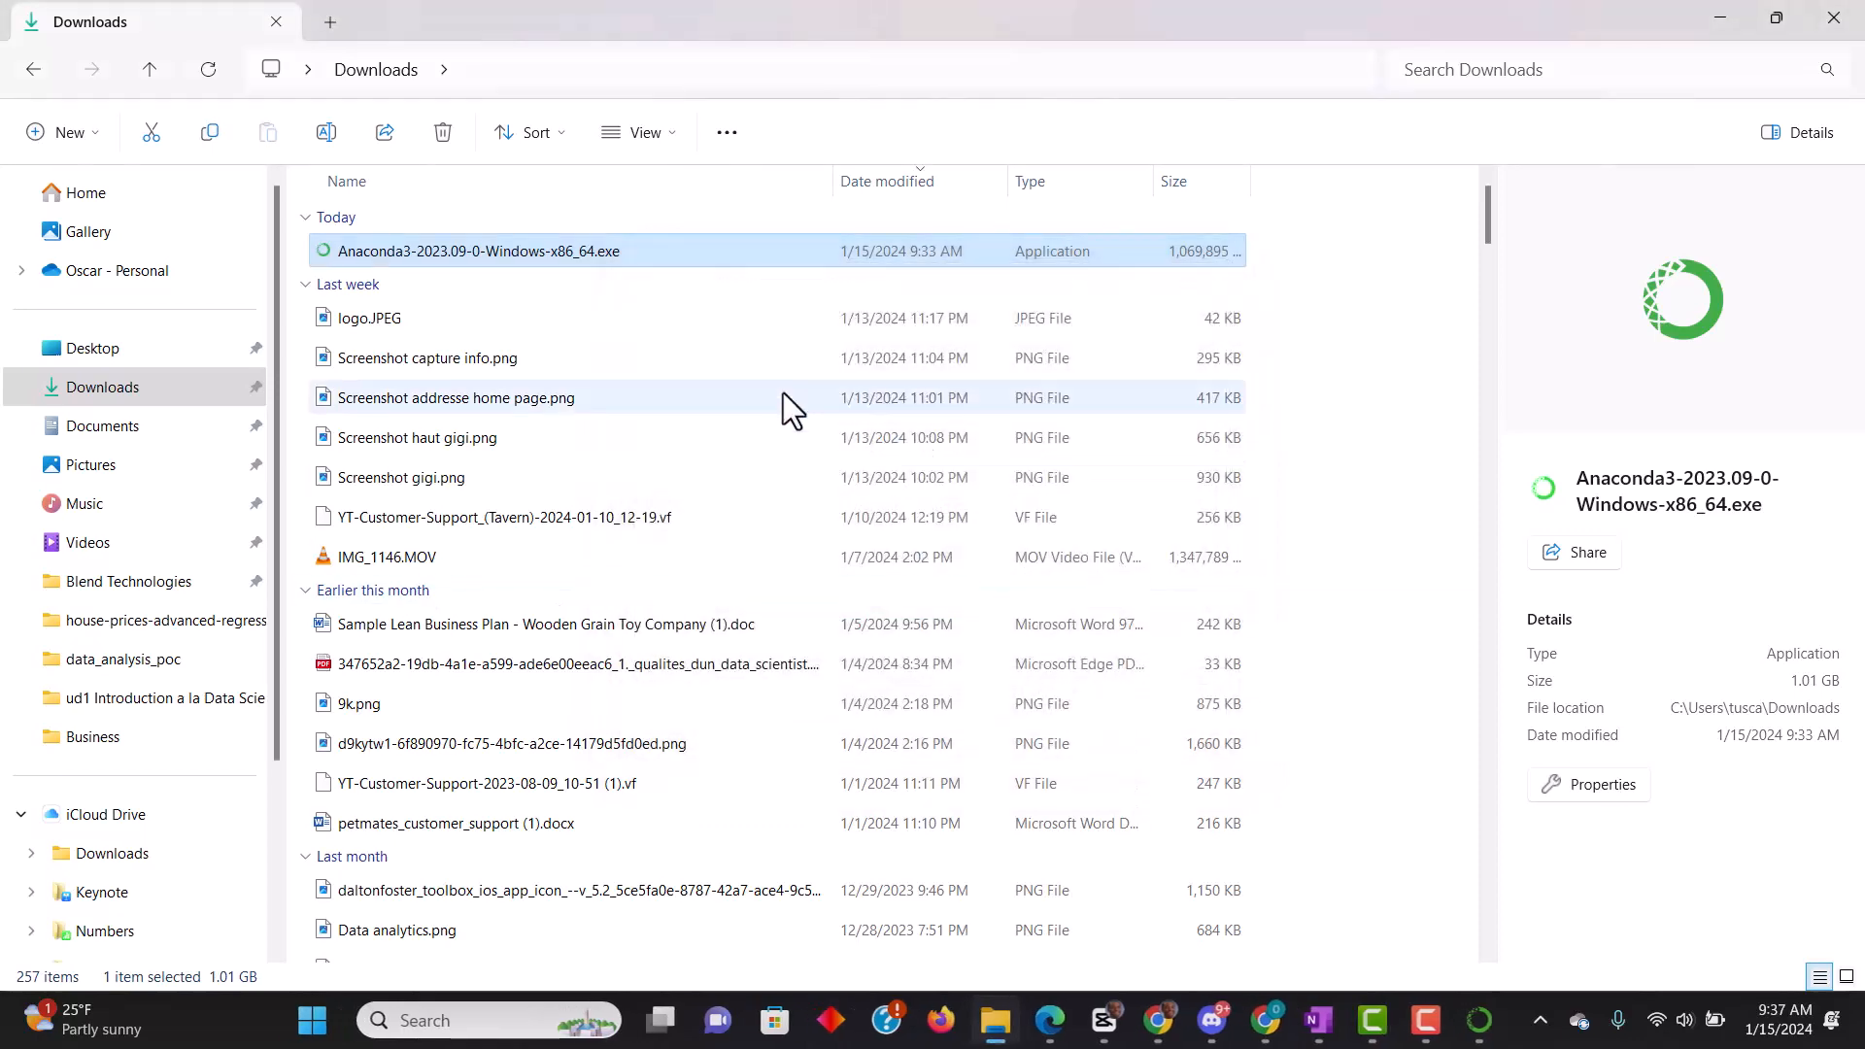
{"action": "left_click", "coordinate": [1715, 20]}
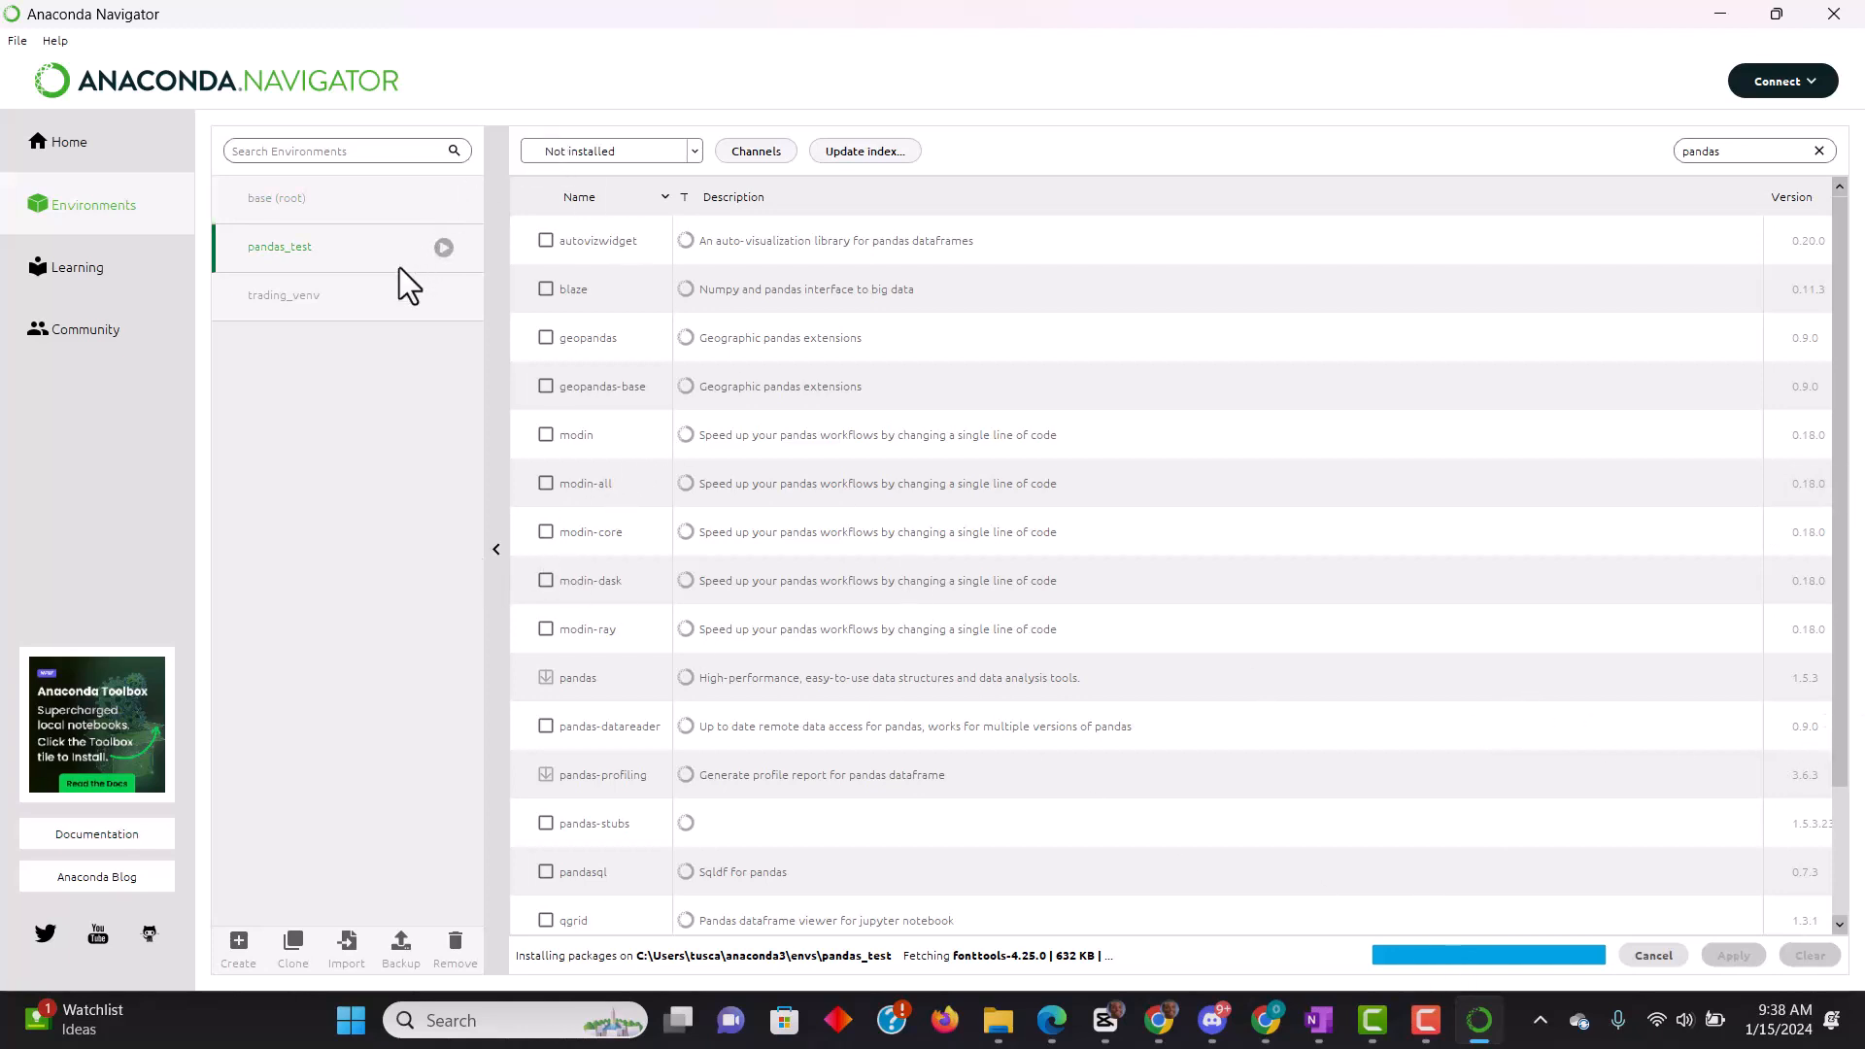
- Check the pandas_test packages matching "pandas" by switching the filter between Installed and Not installed, ending on Installed
{"action": "left_click", "coordinate": [691, 151]}
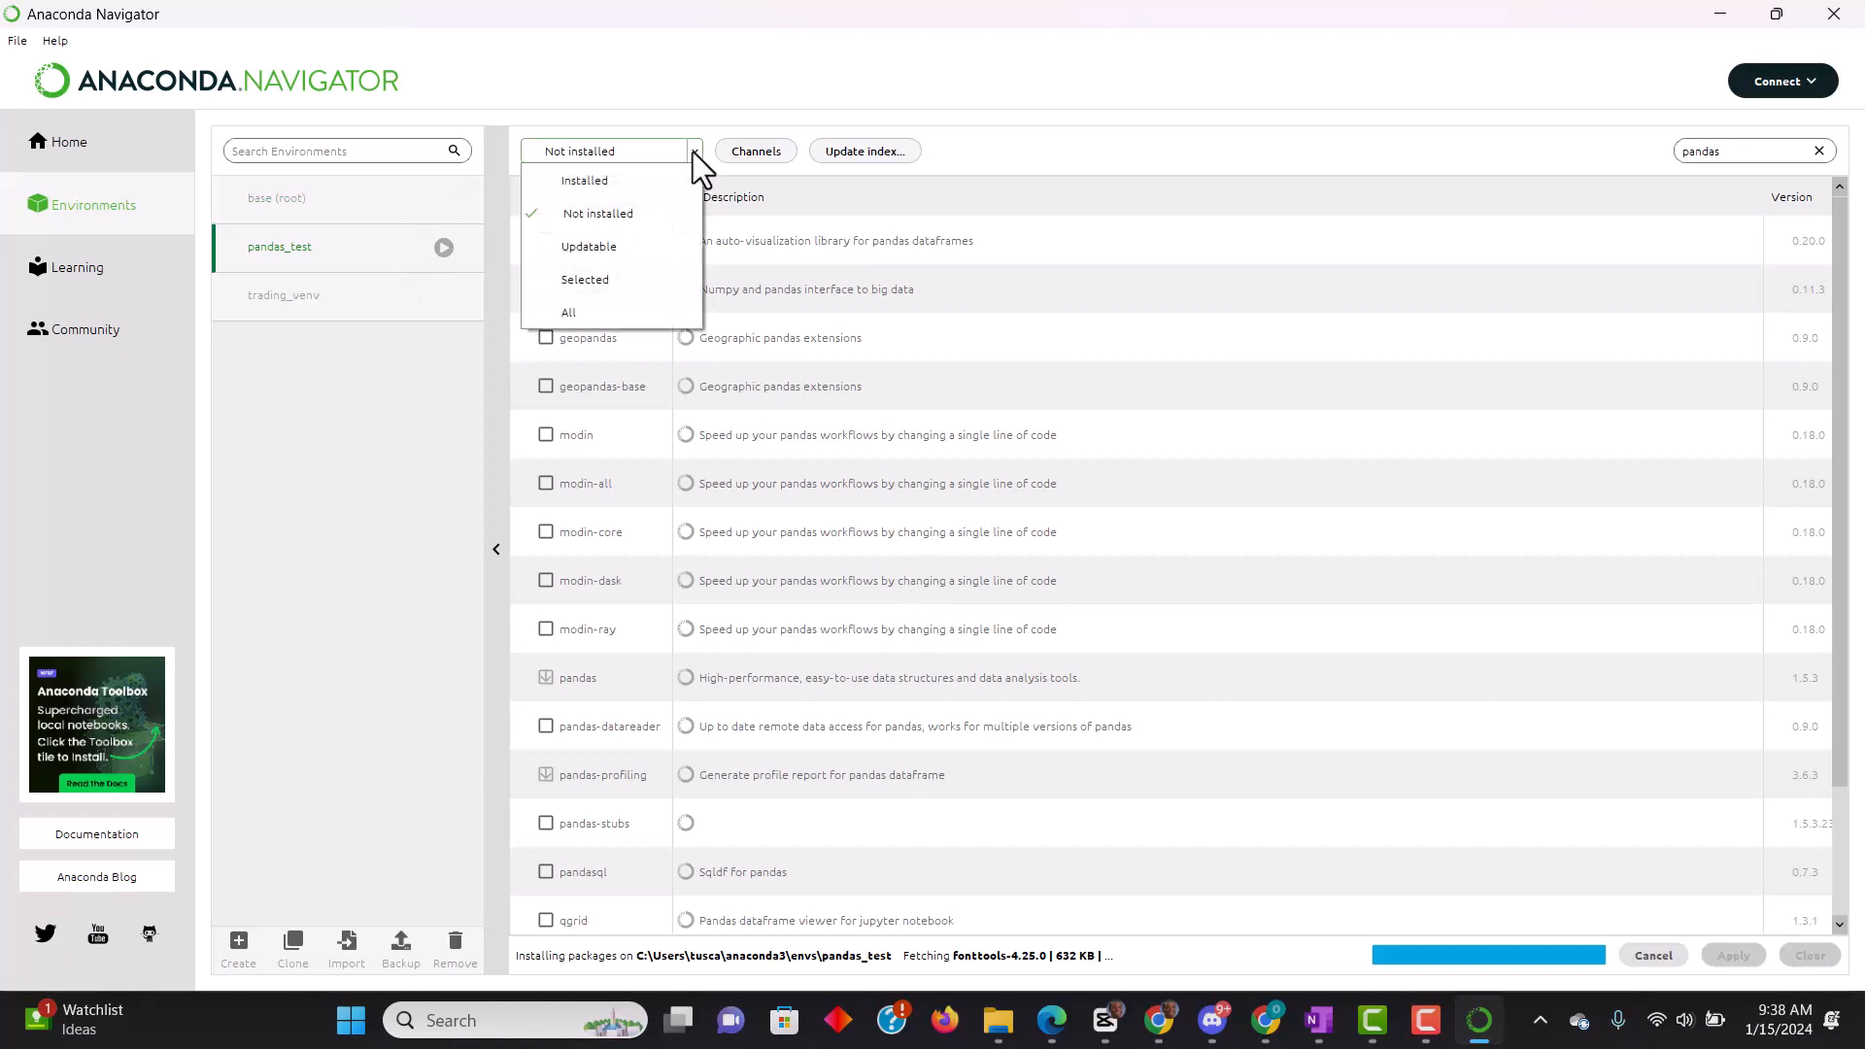
{"action": "left_click", "coordinate": [591, 182]}
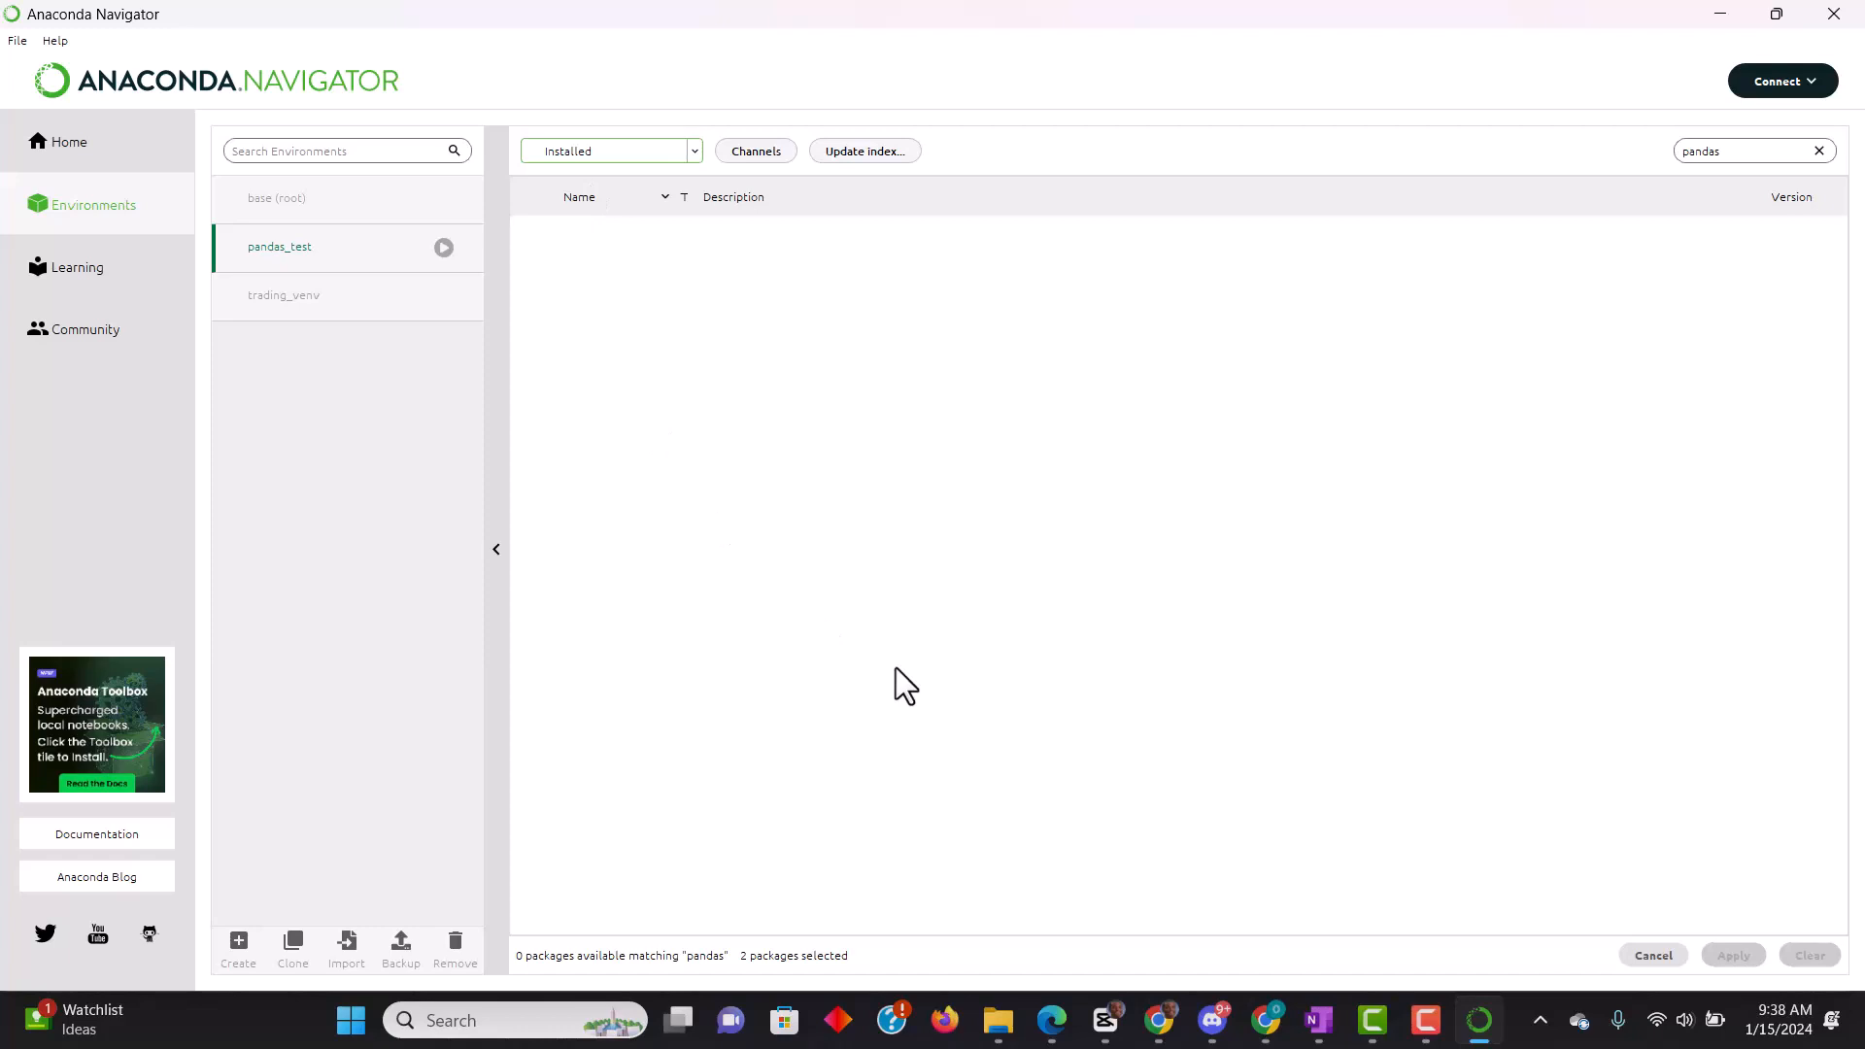
{"action": "left_click", "coordinate": [695, 154]}
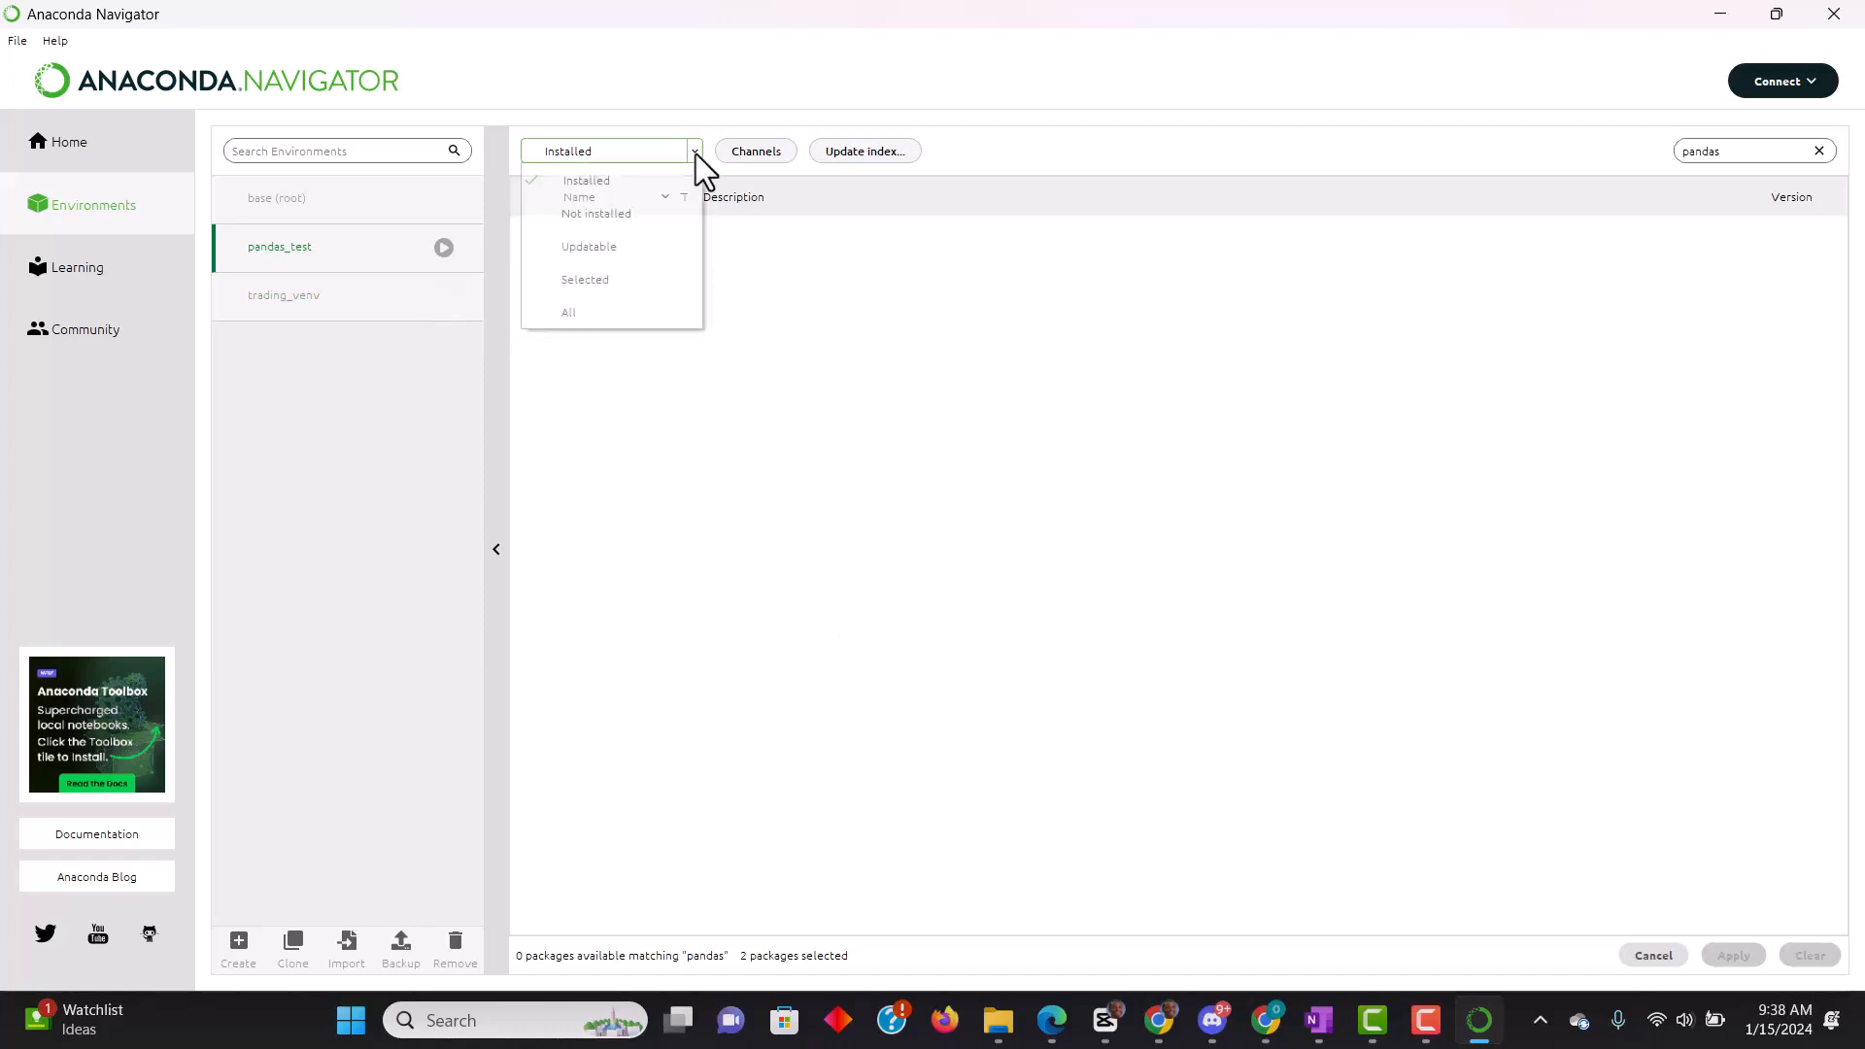
{"action": "left_click", "coordinate": [597, 216]}
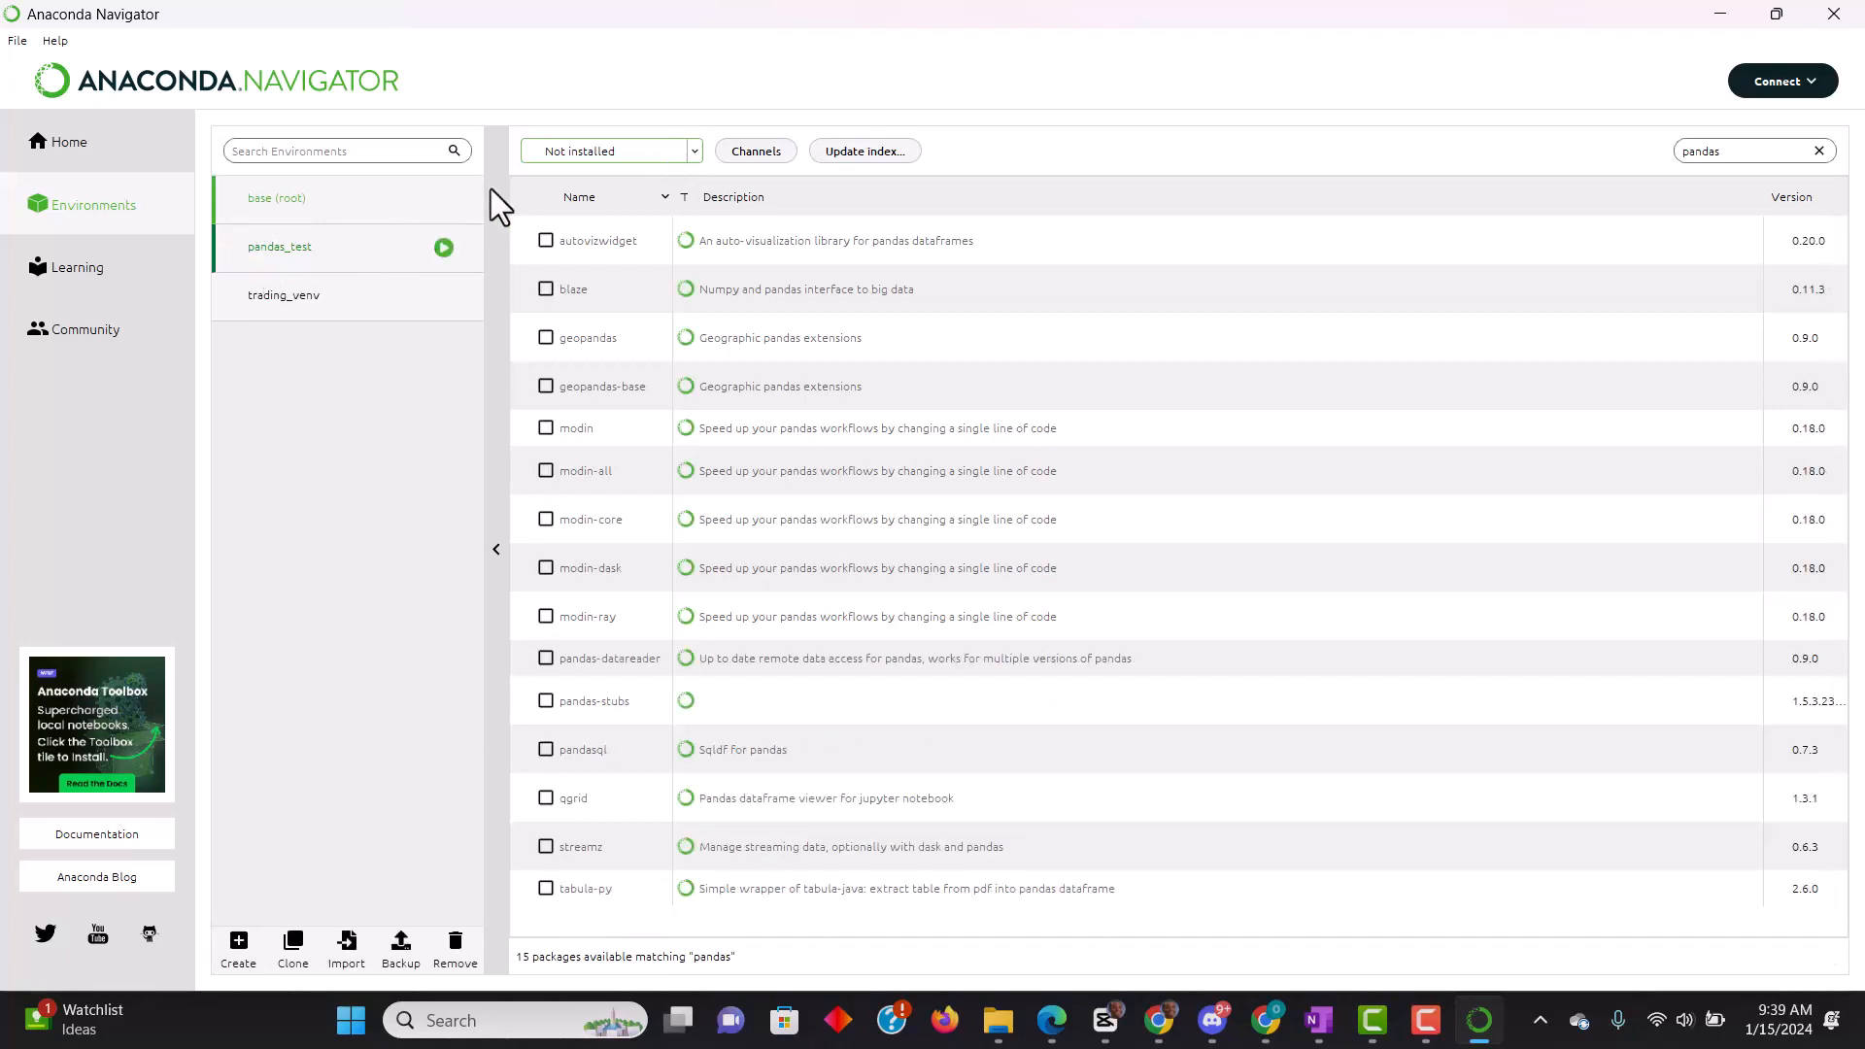
{"action": "left_click", "coordinate": [696, 153]}
{"action": "left_click", "coordinate": [596, 185]}
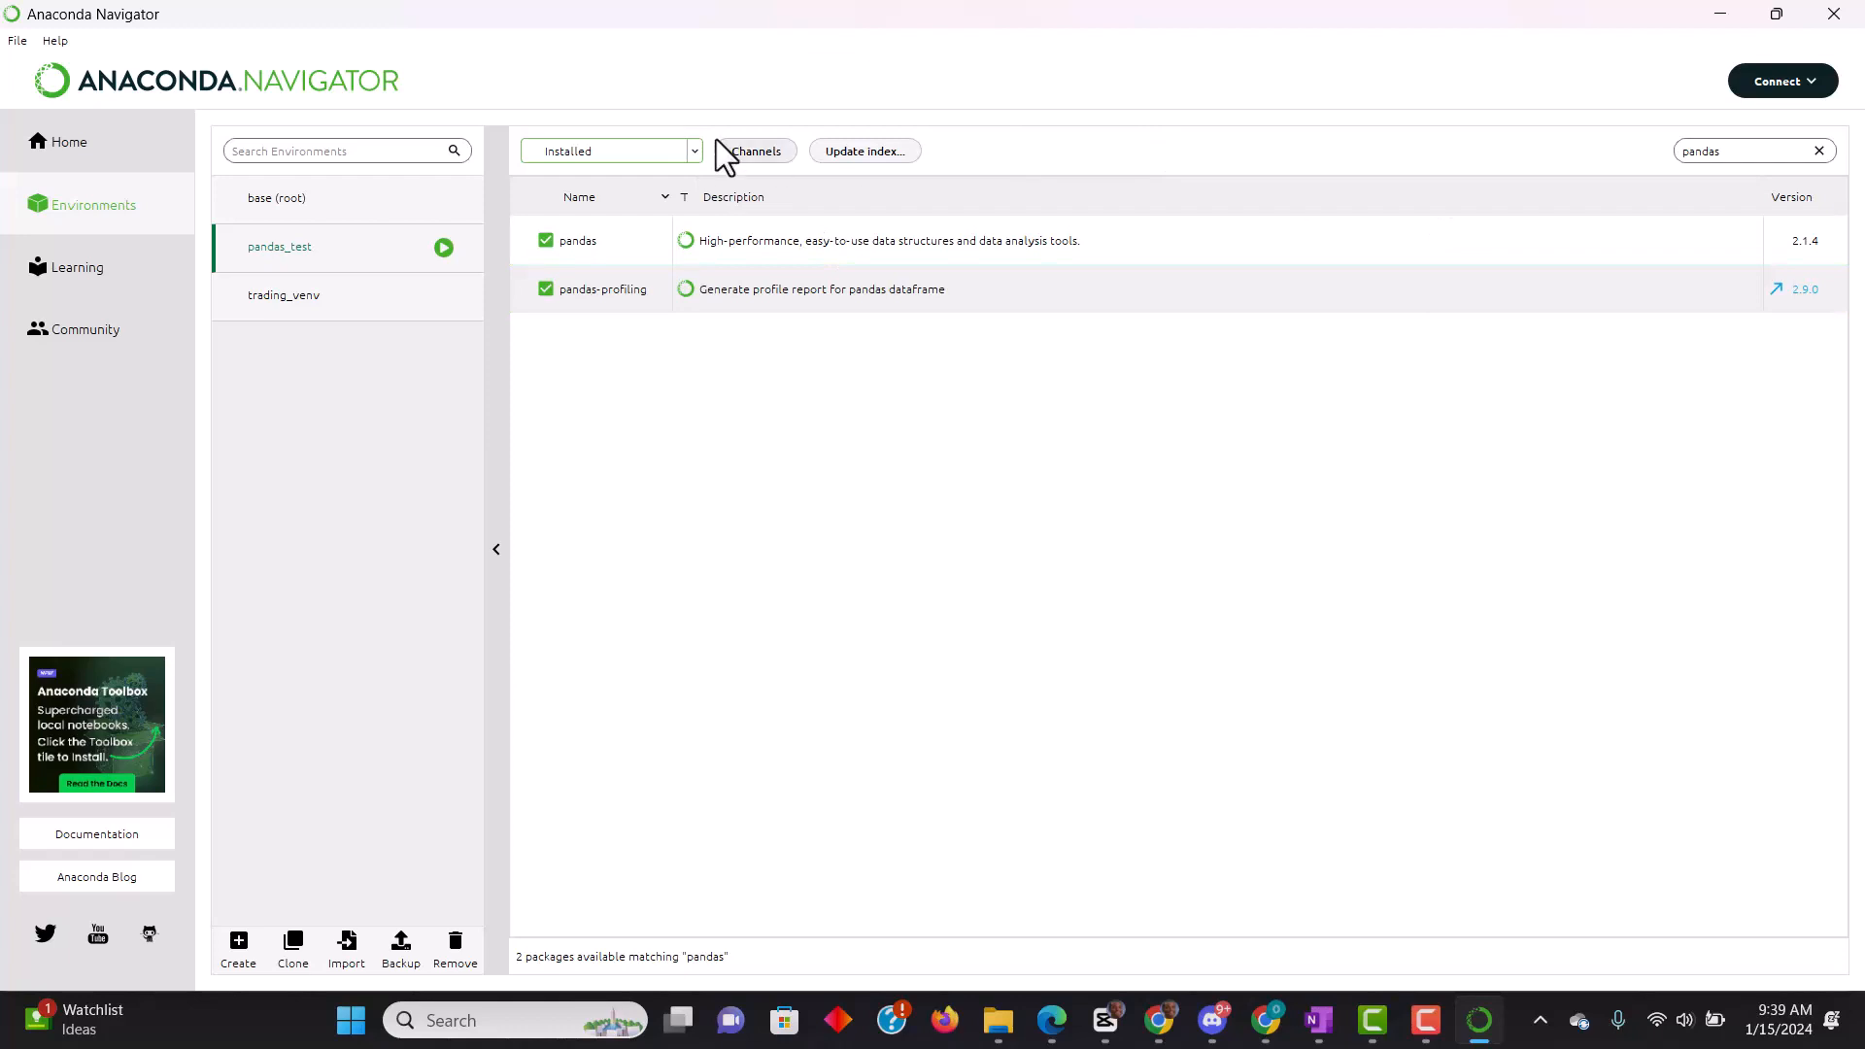
- Filter the pandas_test packages to Not installed and search them for "matplotlib"
{"action": "left_click", "coordinate": [686, 148]}
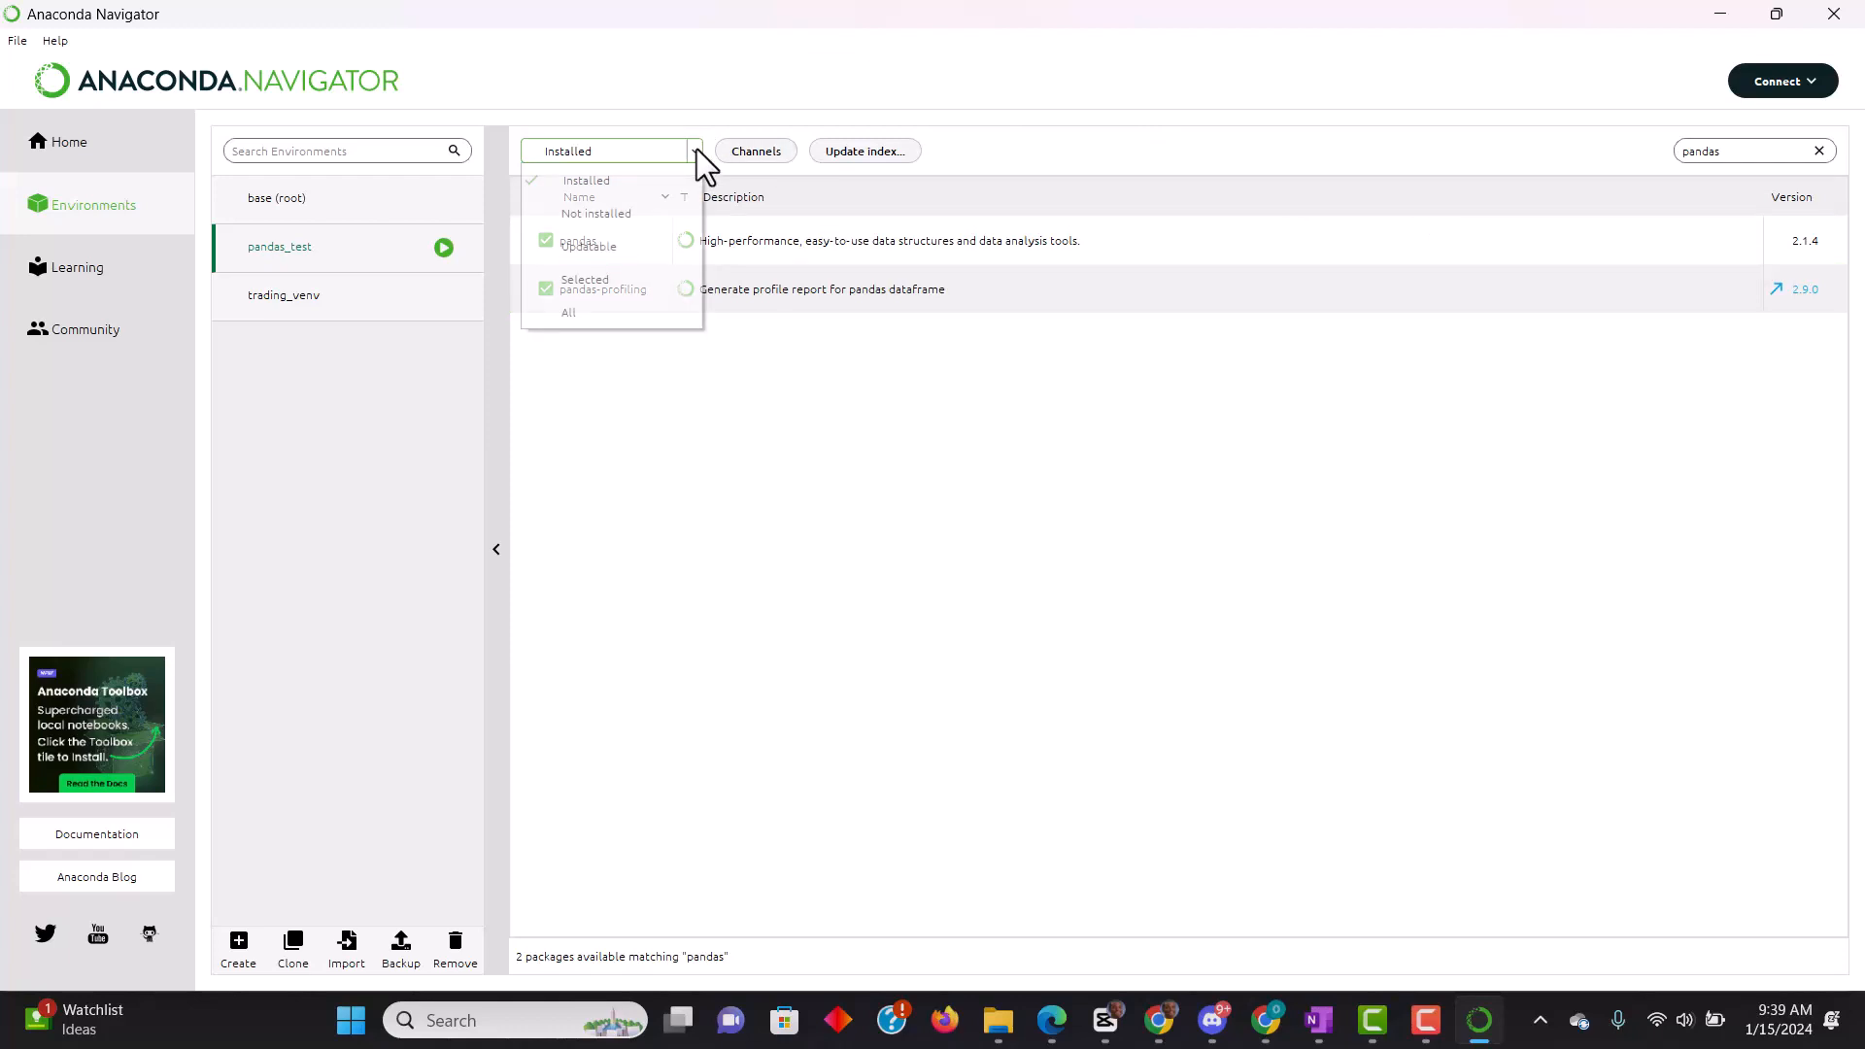
{"action": "left_click", "coordinate": [533, 216]}
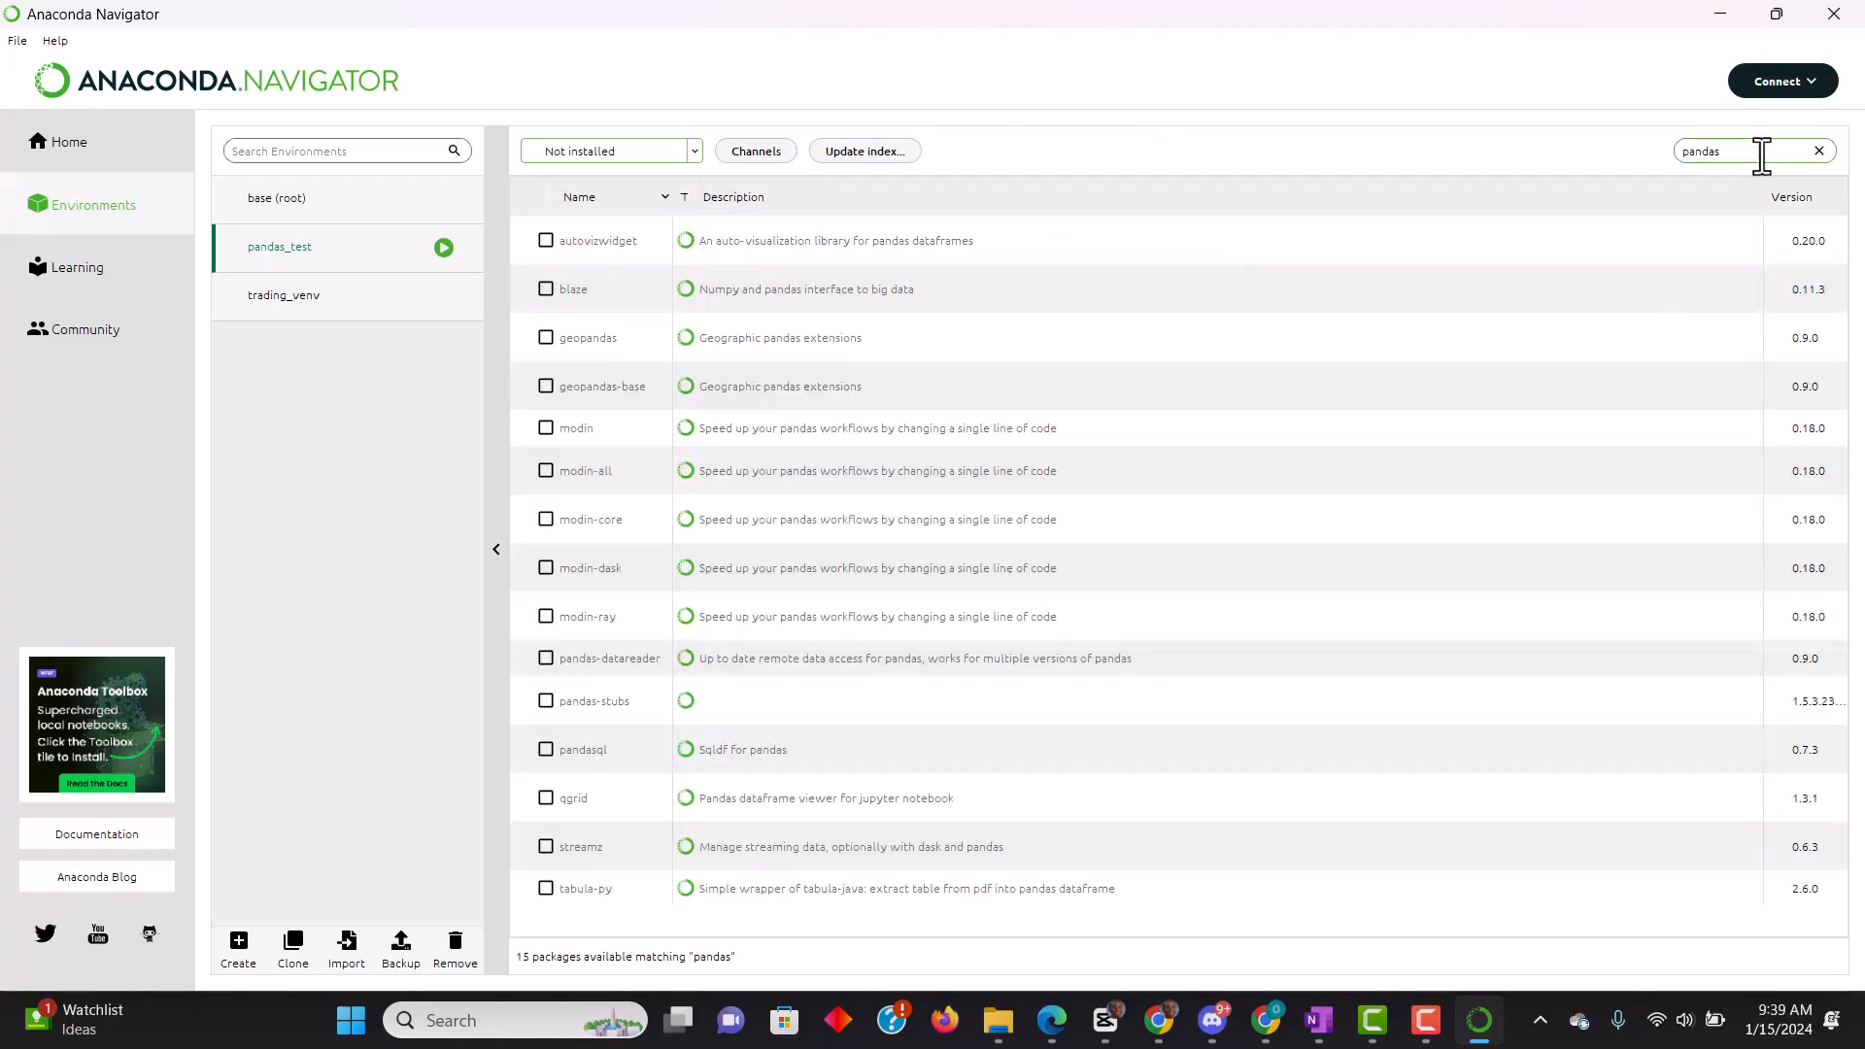
{"action": "left_click_drag", "start_coordinate": [1761, 150], "coordinate": [1571, 153]}
{"action": "key", "text": "BackSpace"}
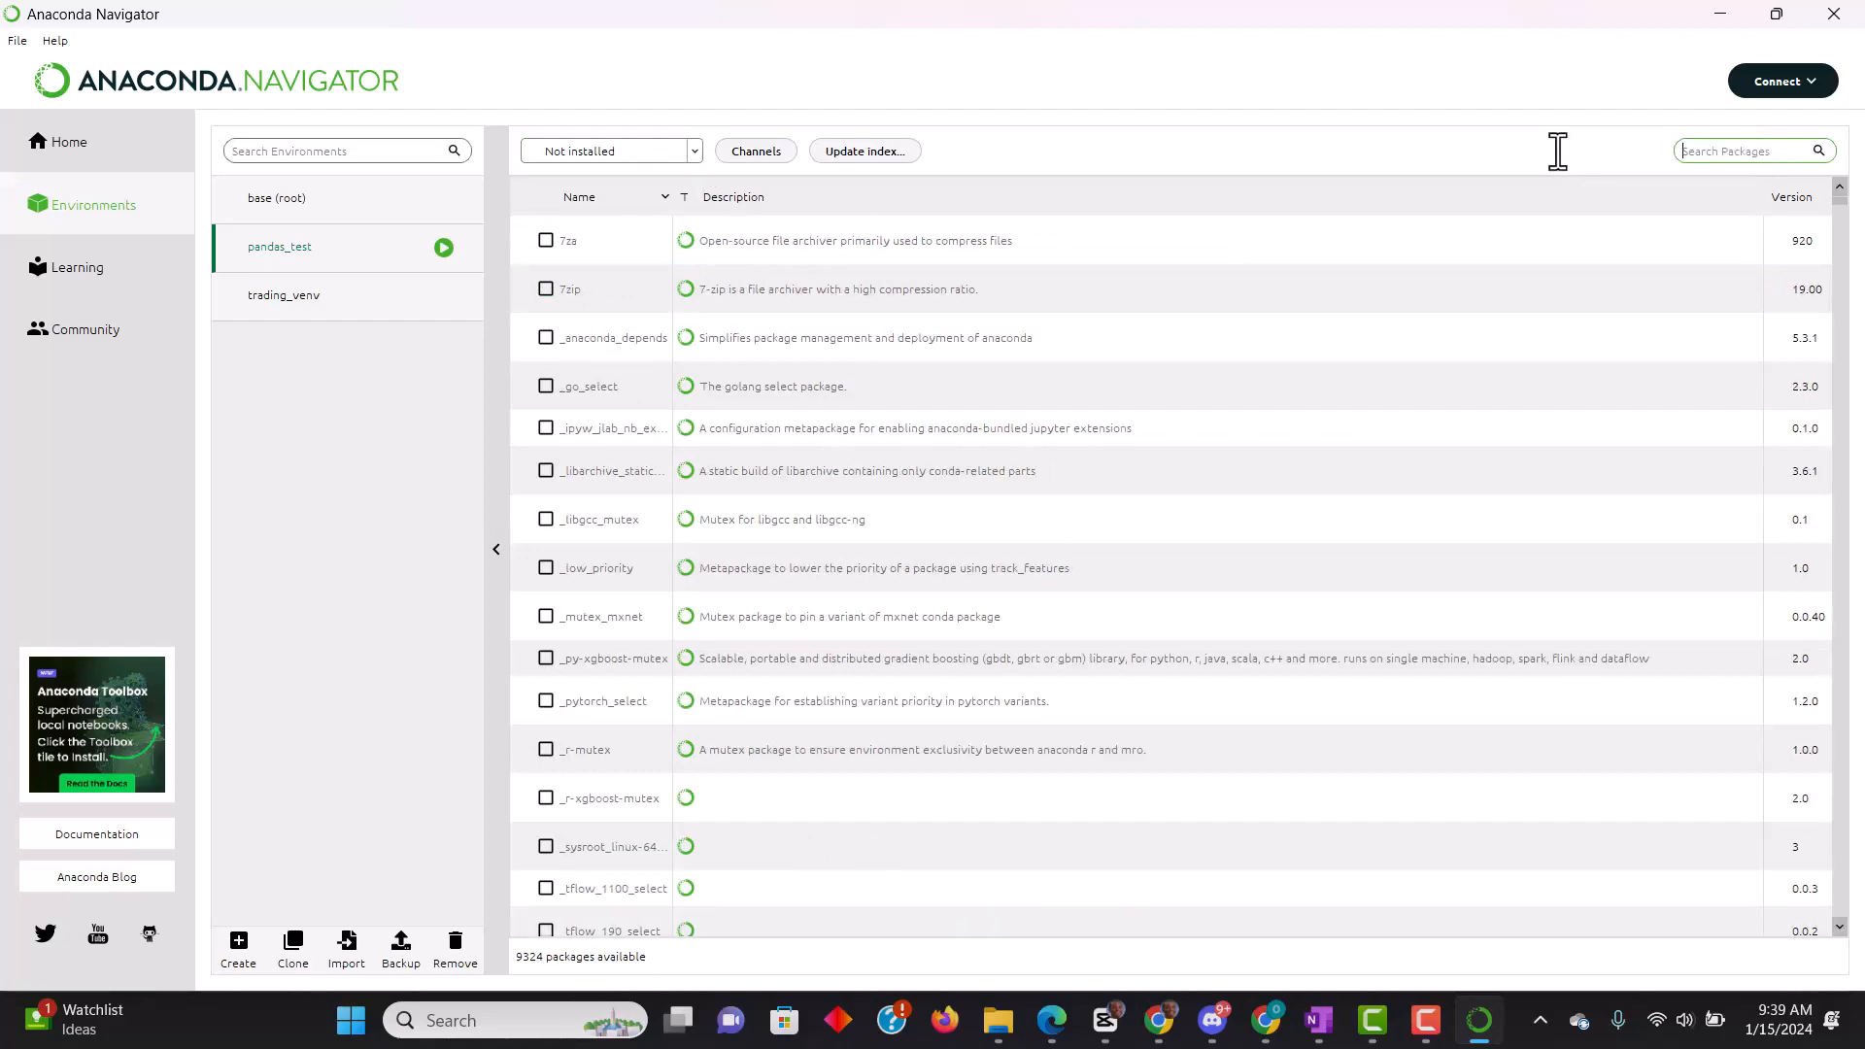
{"action": "type", "text": "matl"}
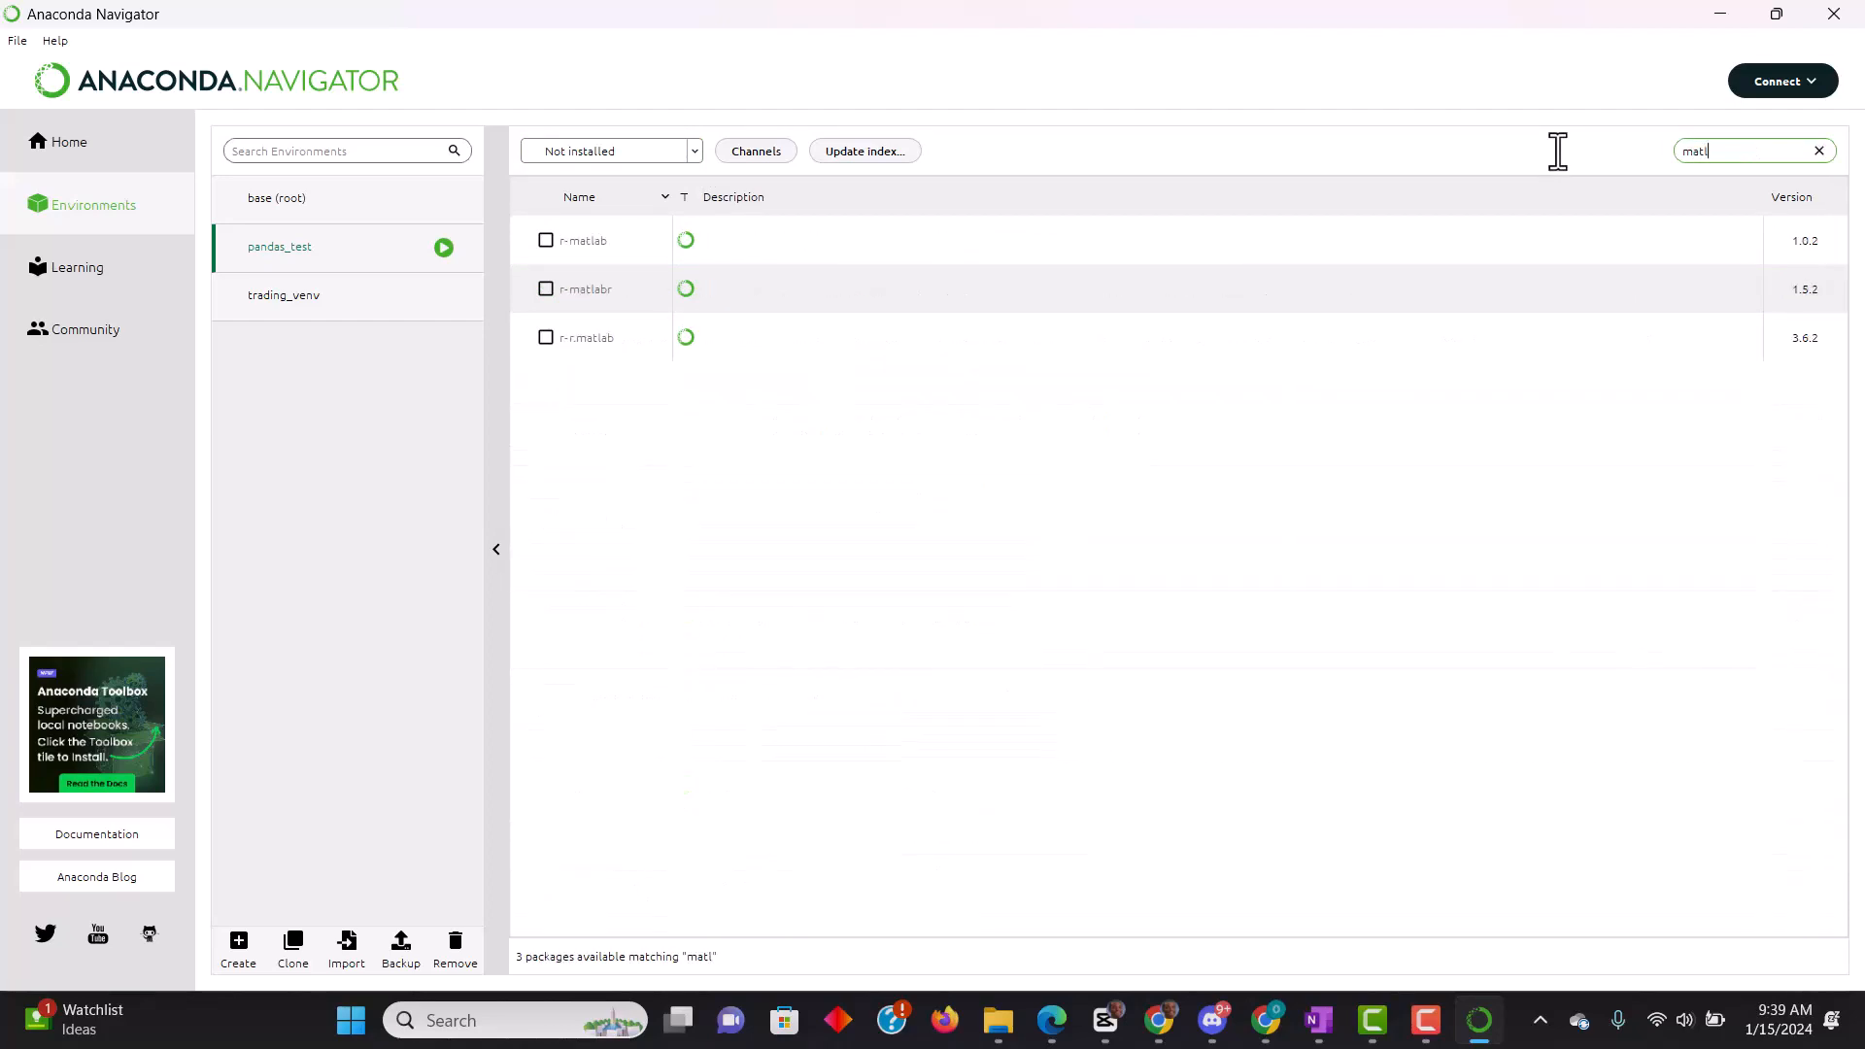
{"action": "key", "text": "BackSpace"}
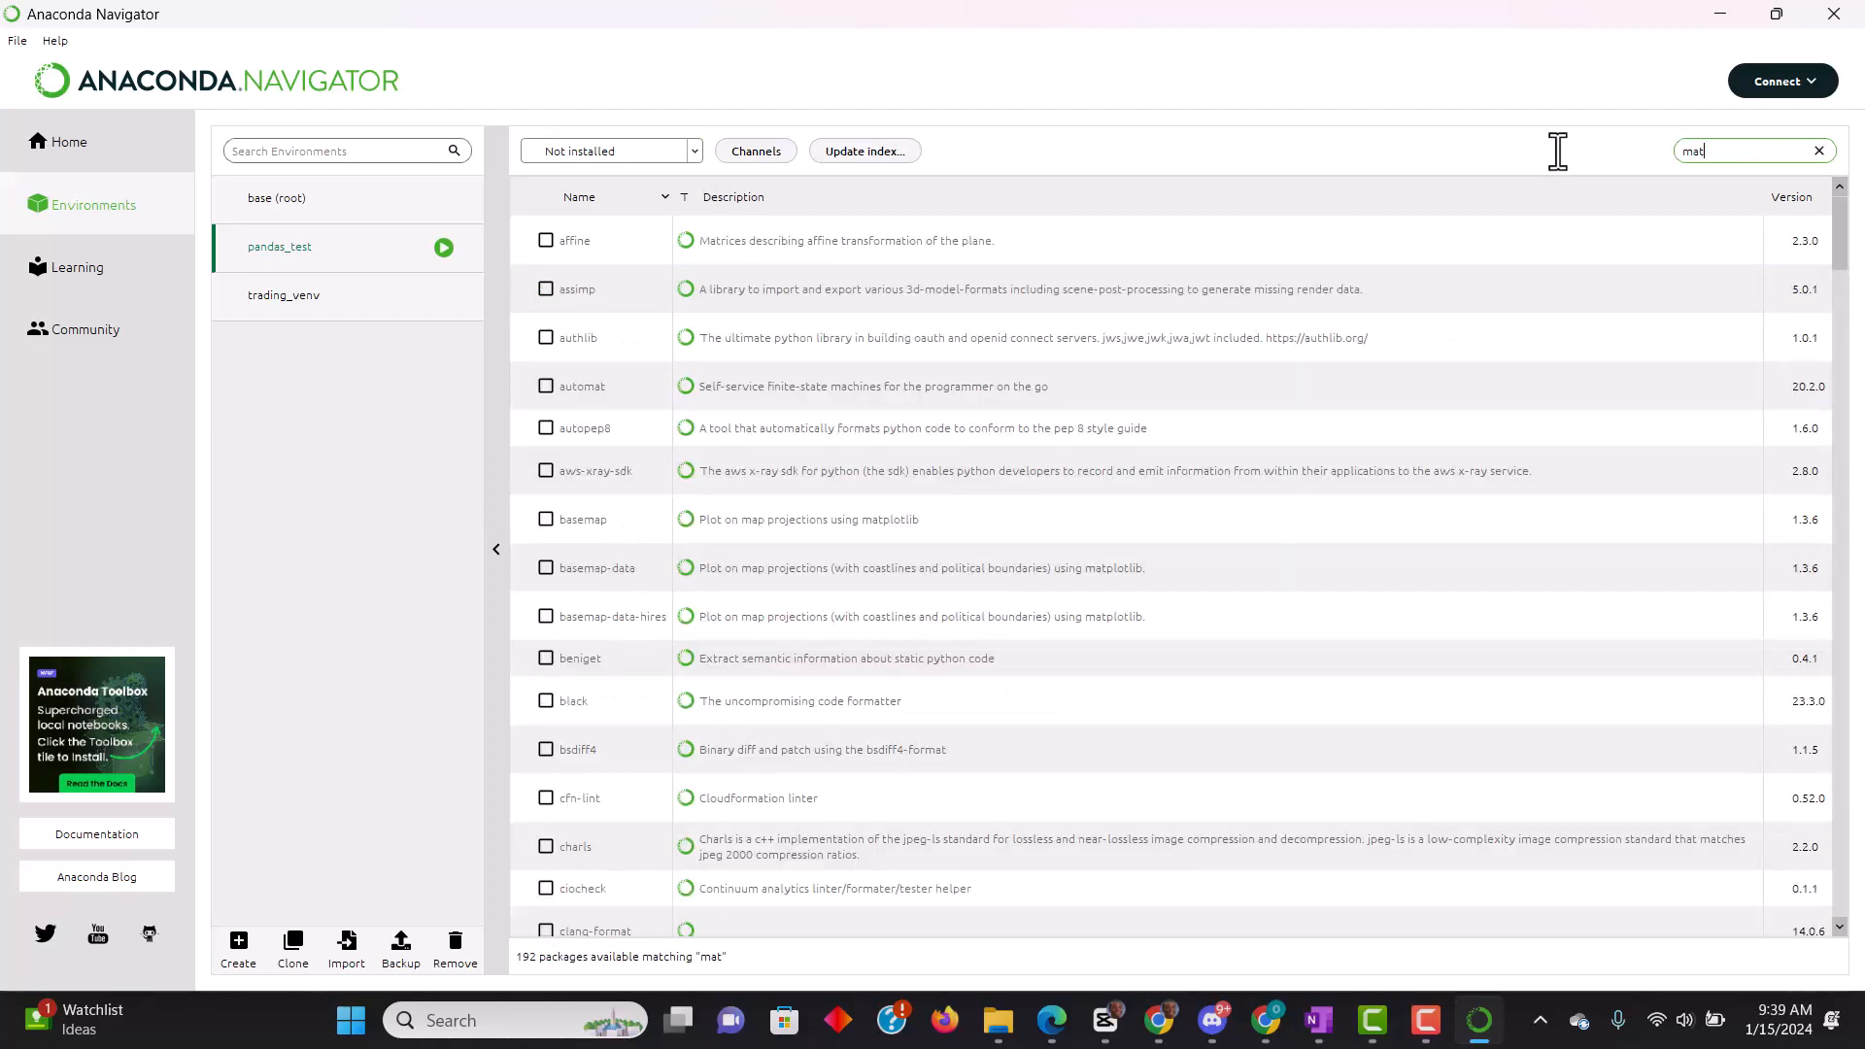
{"action": "type", "text": "plo"}
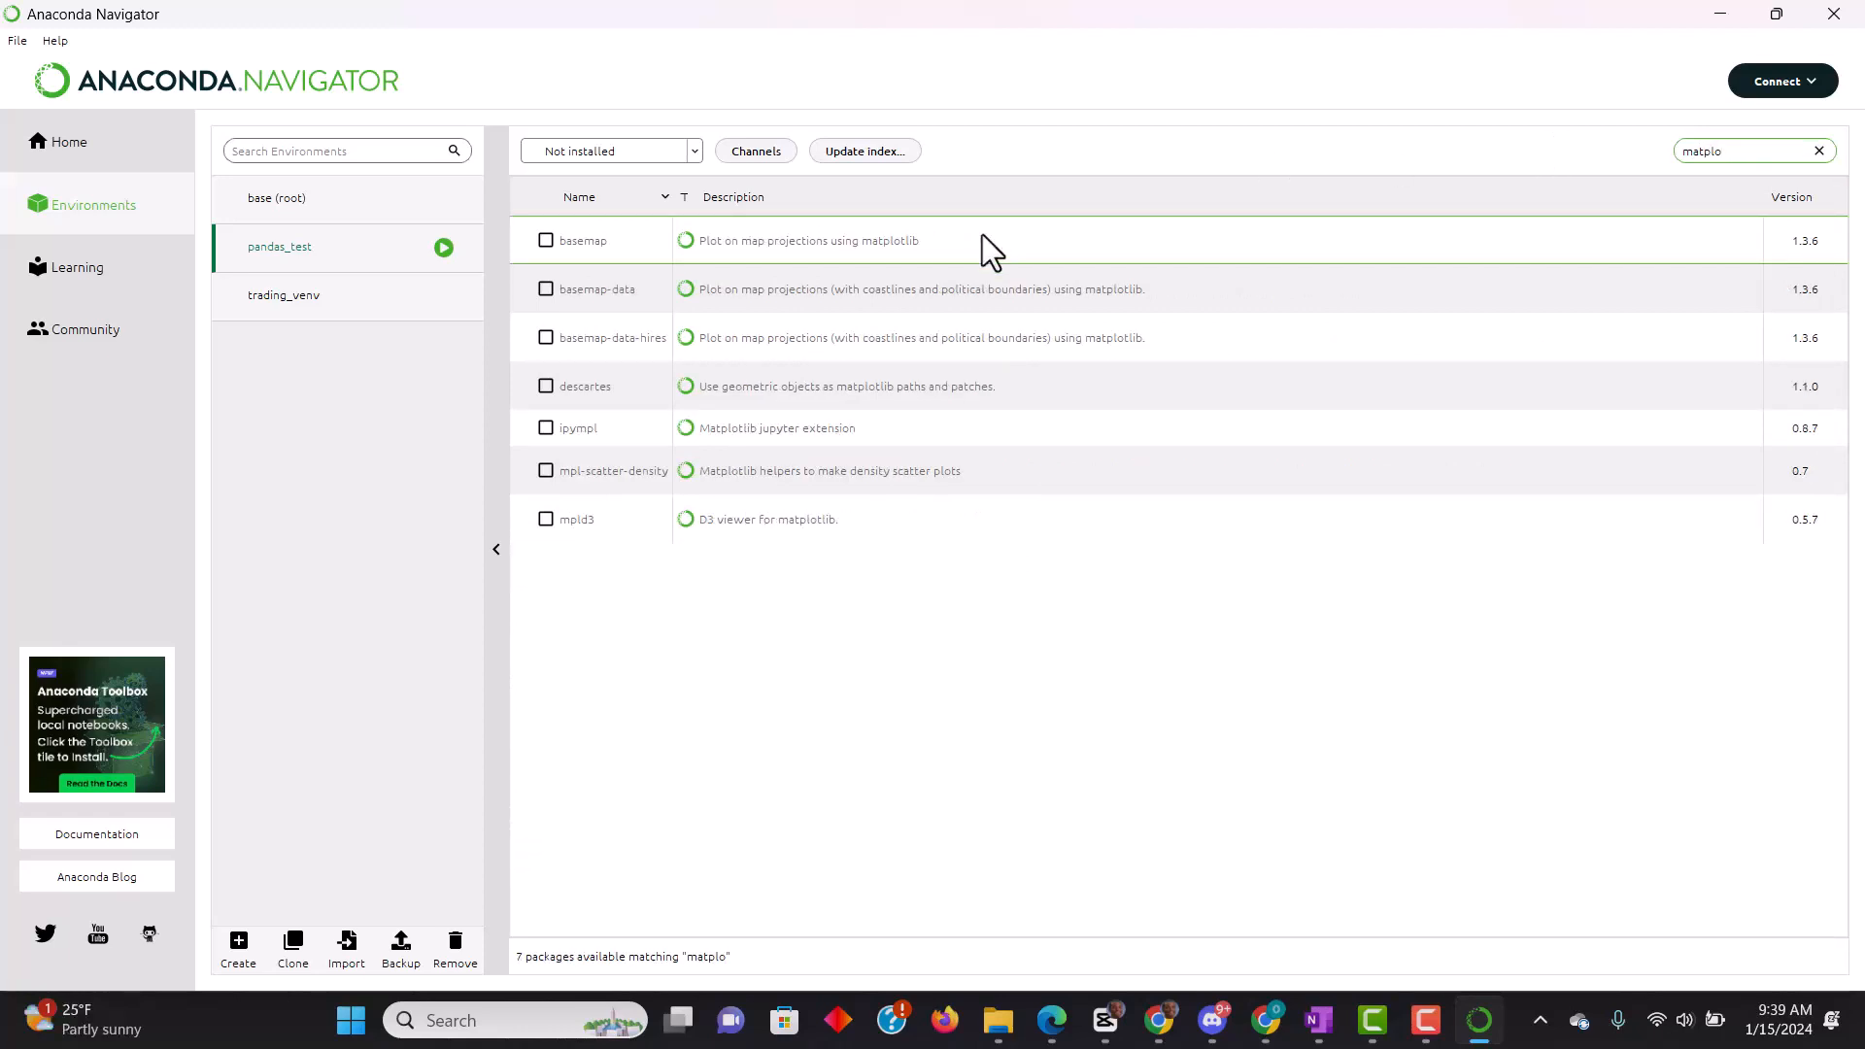
{"action": "type", "text": "tlib"}
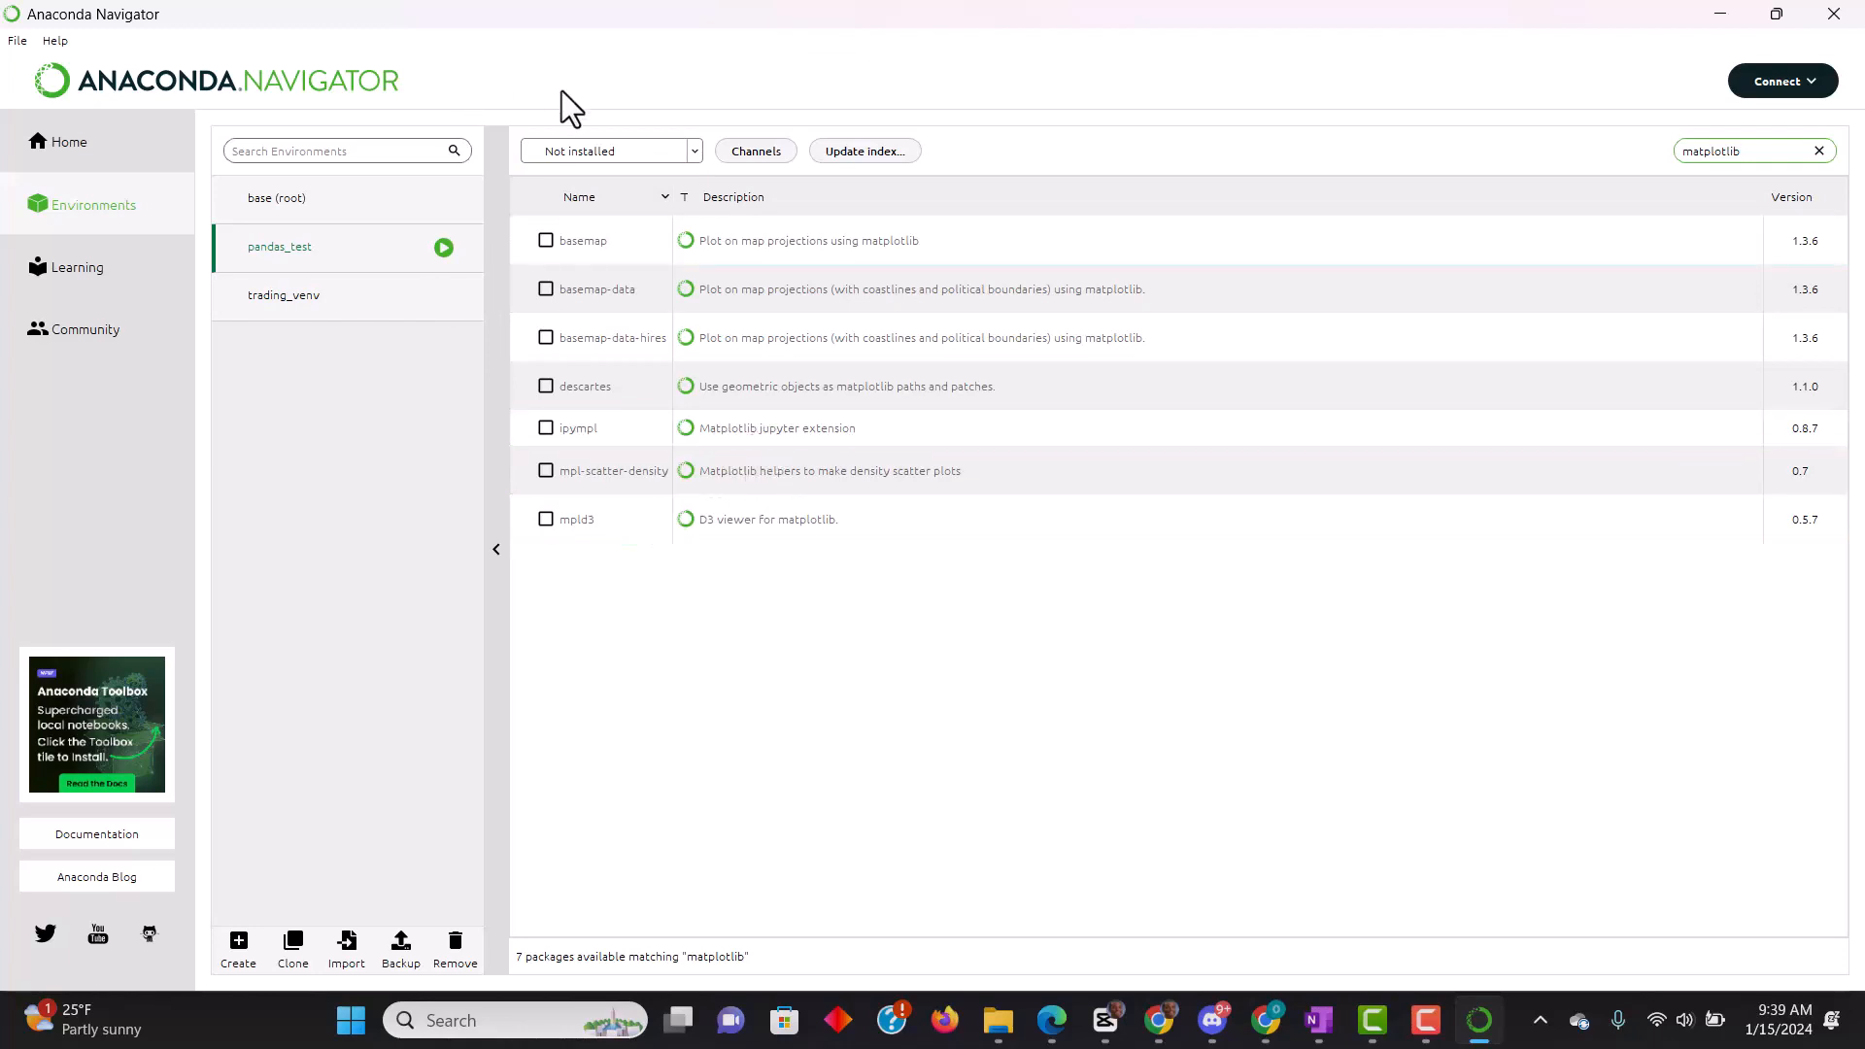
- Search the not-installed packages for "numpy" and clear the search once the list has been viewed
{"action": "key", "text": "BackSpace"}
{"action": "key", "text": "BackSpace"}
{"action": "key", "text": "BackSpace"}
{"action": "key", "text": "BackSpace"}
{"action": "key", "text": "BackSpace"}
{"action": "key", "text": "BackSpace"}
{"action": "key", "text": "BackSpace"}
{"action": "key", "text": "BackSpace"}
{"action": "key", "text": "BackSpace"}
{"action": "key", "text": "BackSpace"}
{"action": "type", "text": "n"}
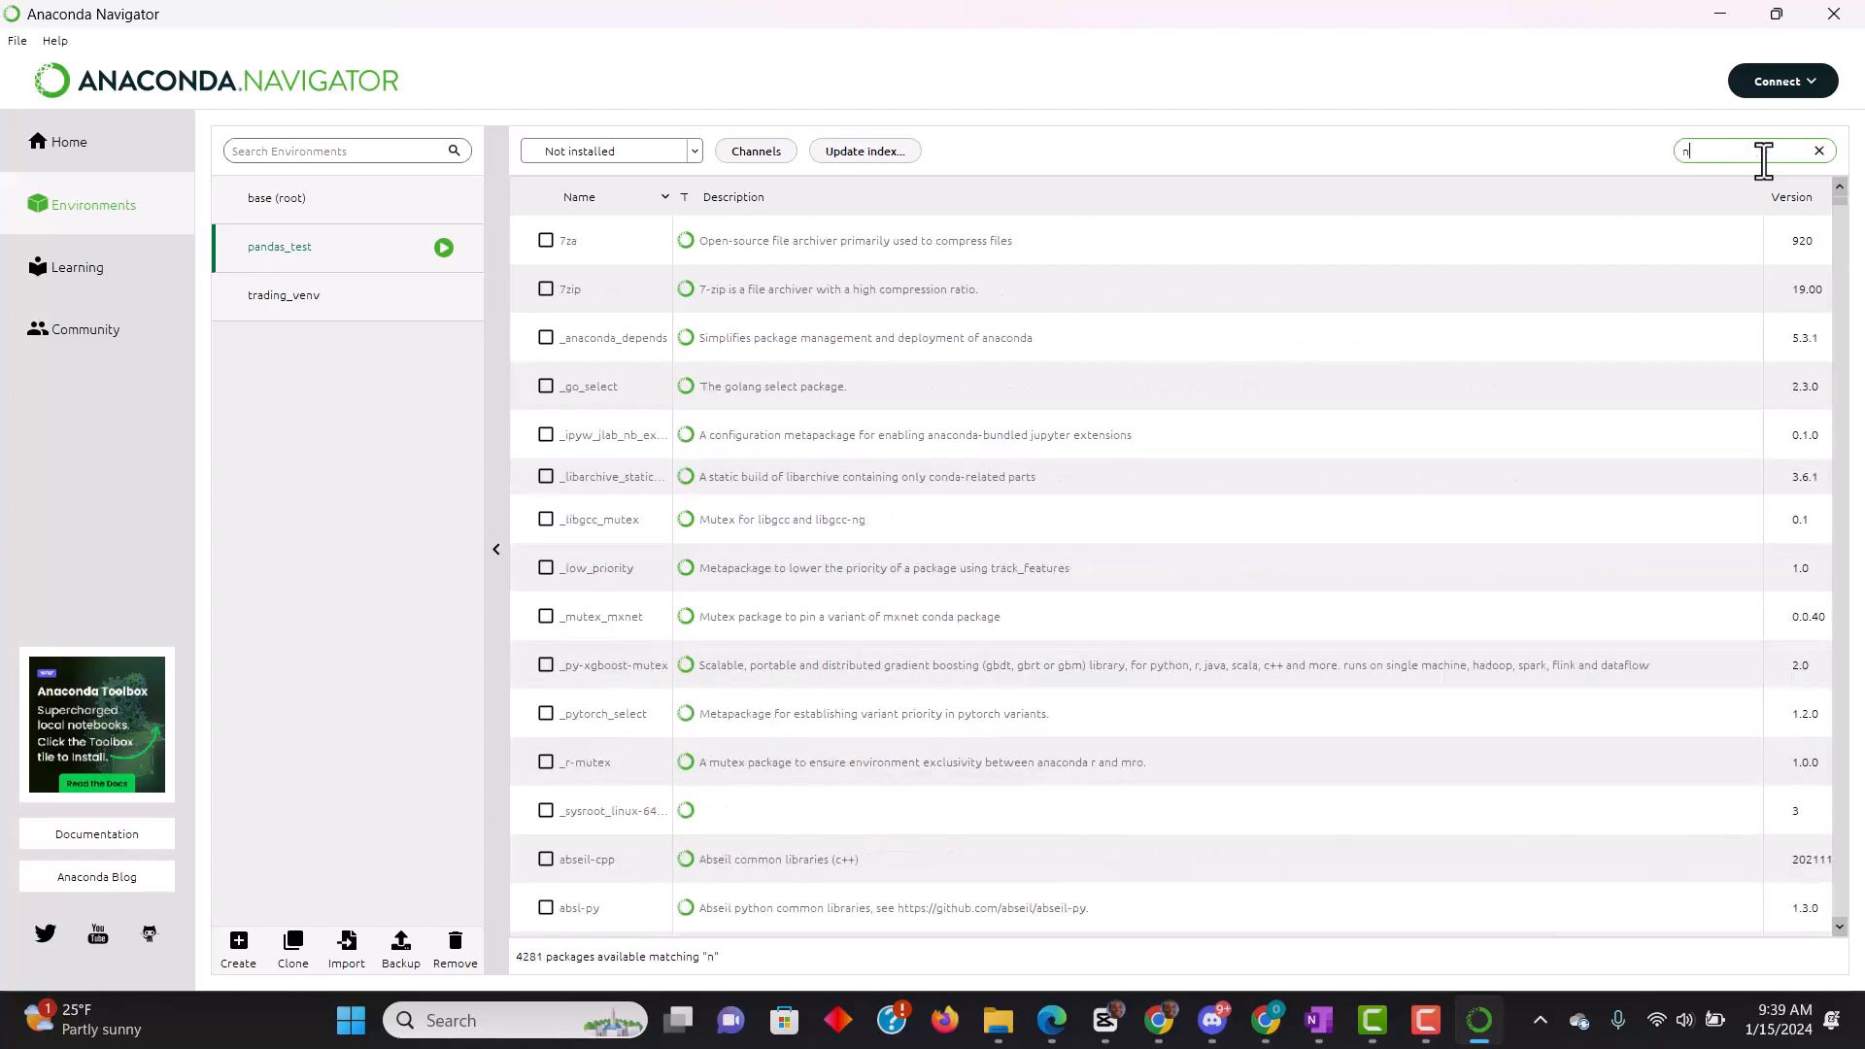
{"action": "type", "text": "umpy"}
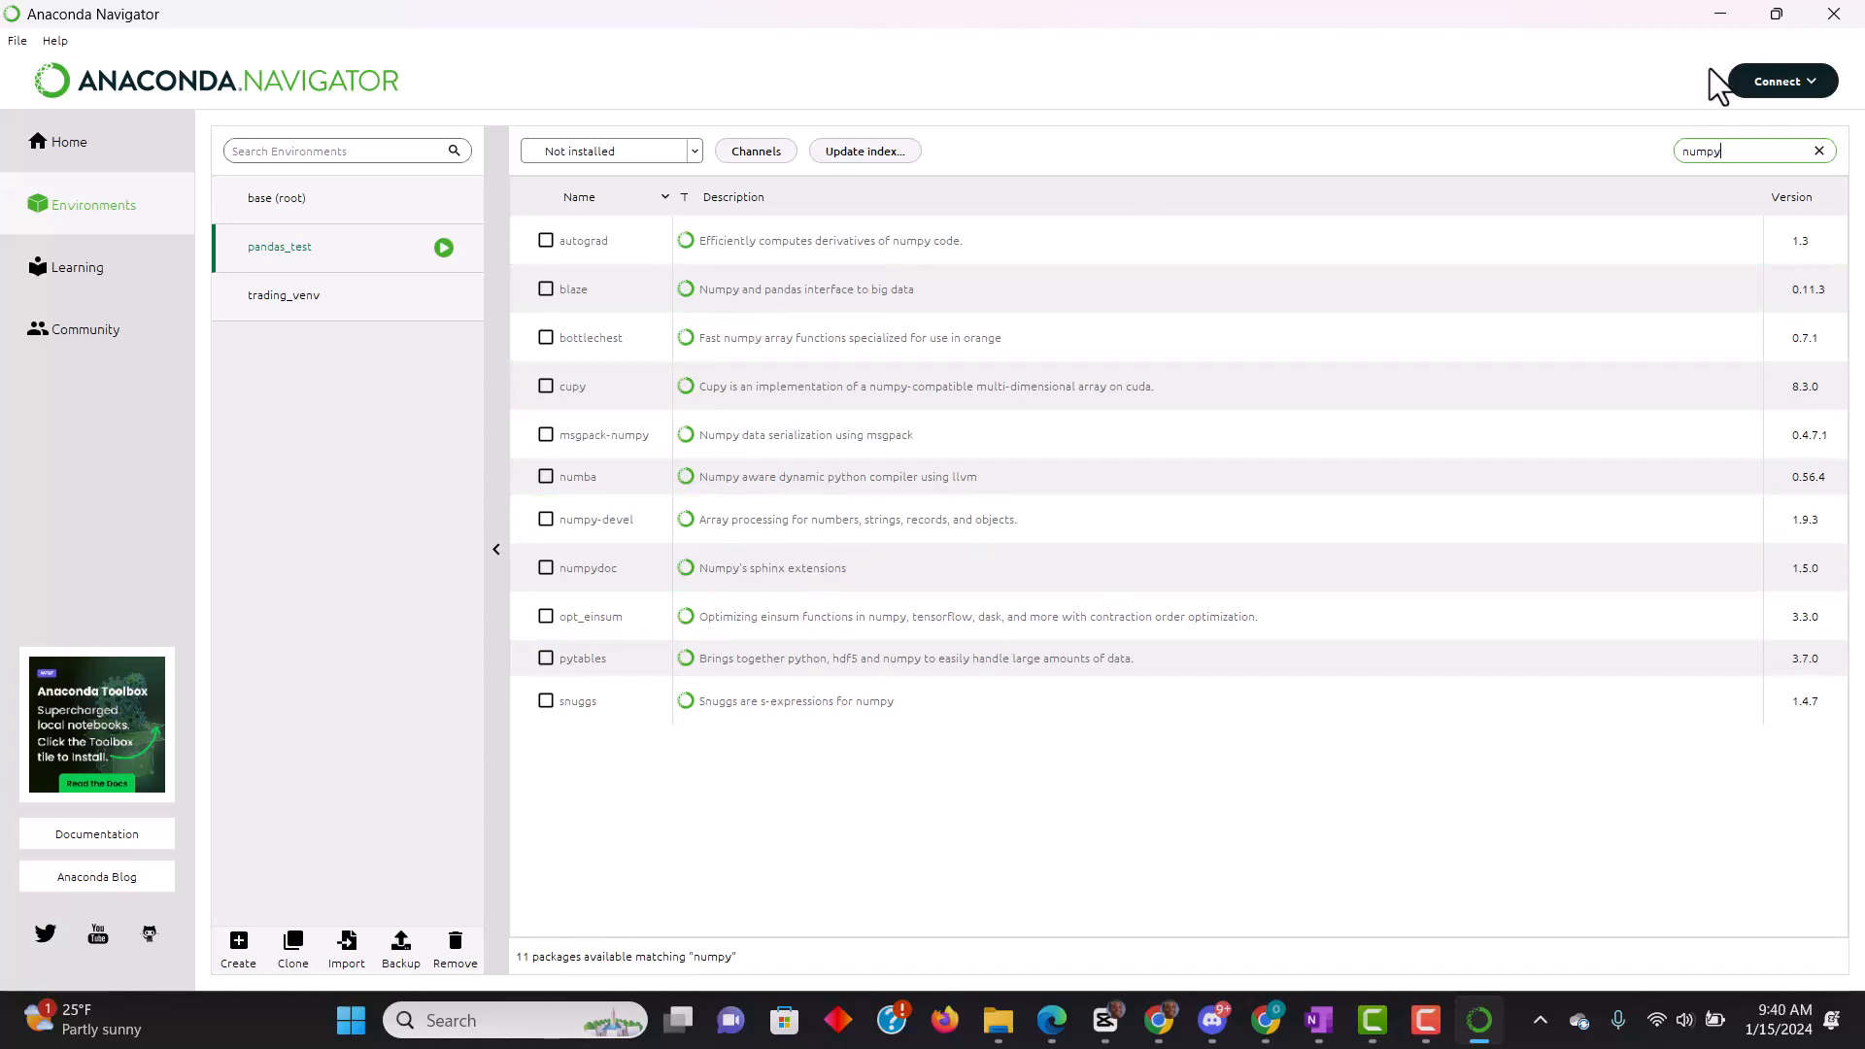
{"action": "key", "text": "BackSpace"}
{"action": "key", "text": "BackSpace"}
{"action": "key", "text": "BackSpace"}
{"action": "key", "text": "BackSpace"}
{"action": "key", "text": "BackSpace"}
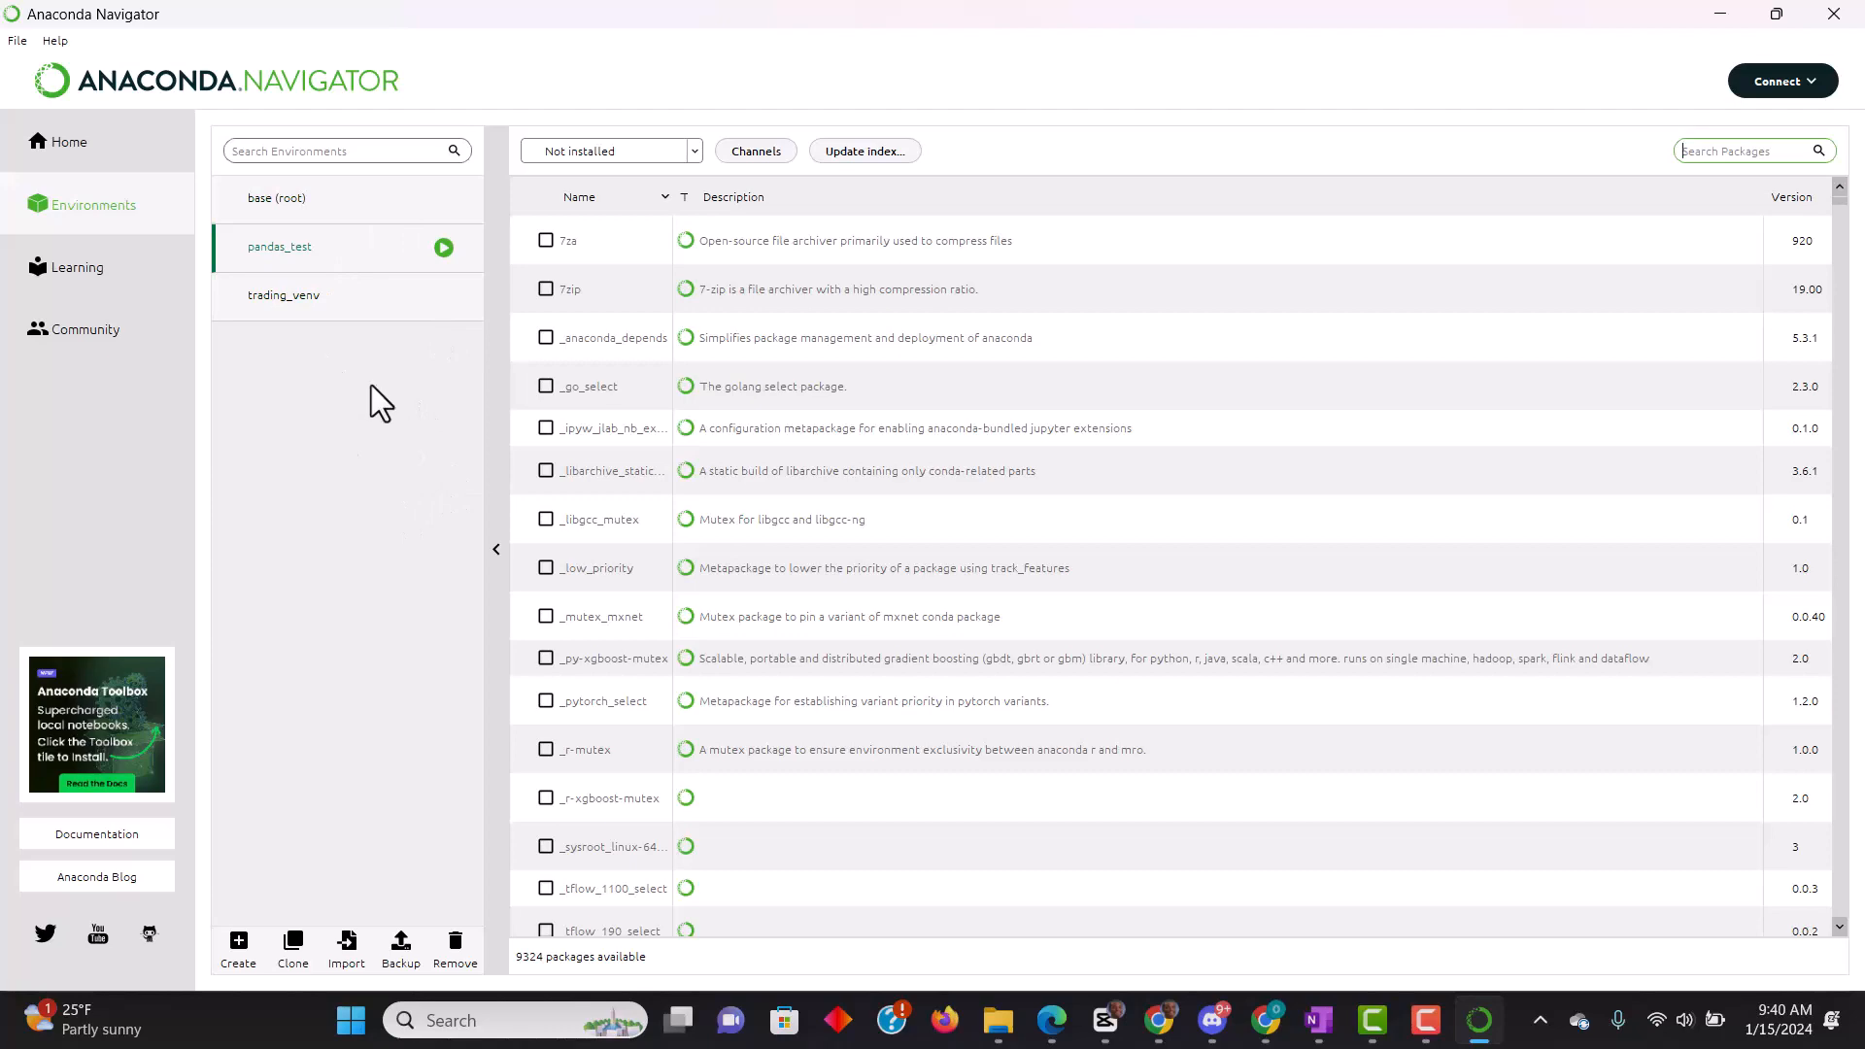
- Launch VS Code for the pandas_test environment from the Navigator home page
{"action": "left_click", "coordinate": [89, 147]}
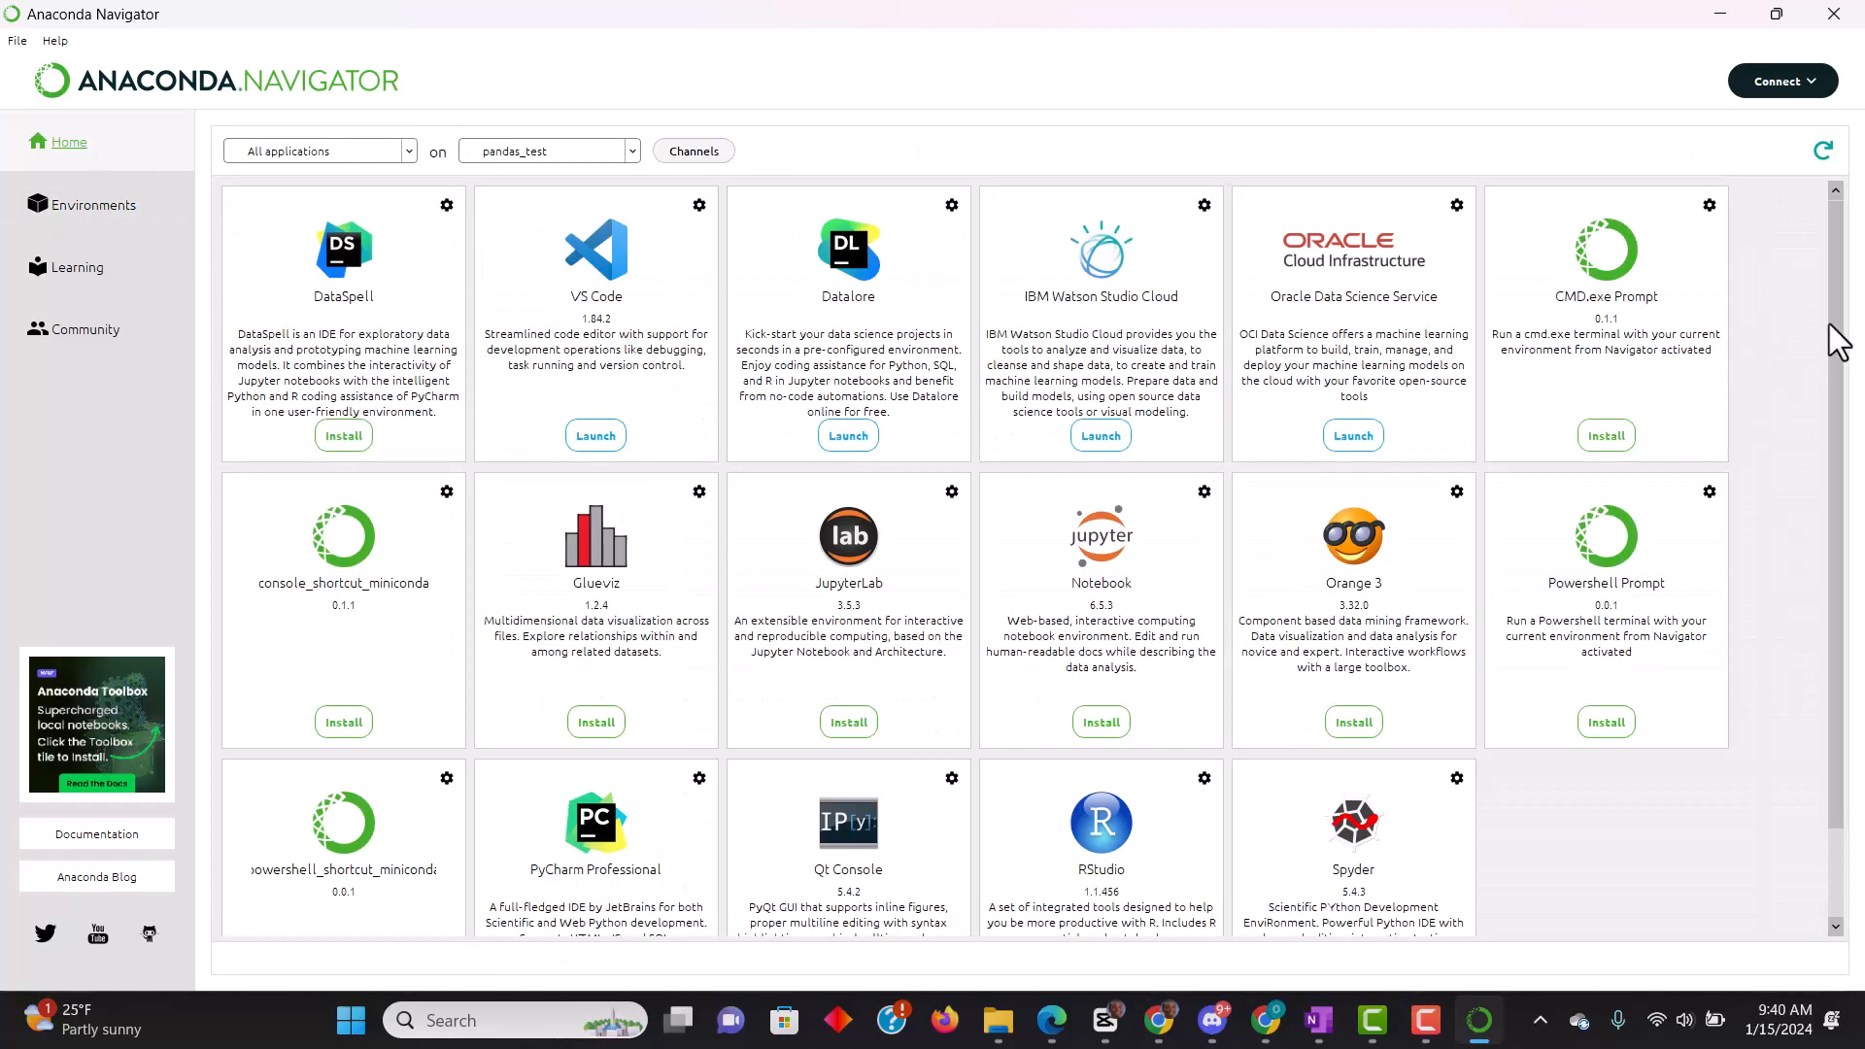
{"action": "left_click_drag", "start_coordinate": [1848, 333], "coordinate": [1824, 212]}
{"action": "left_click", "coordinate": [602, 436]}
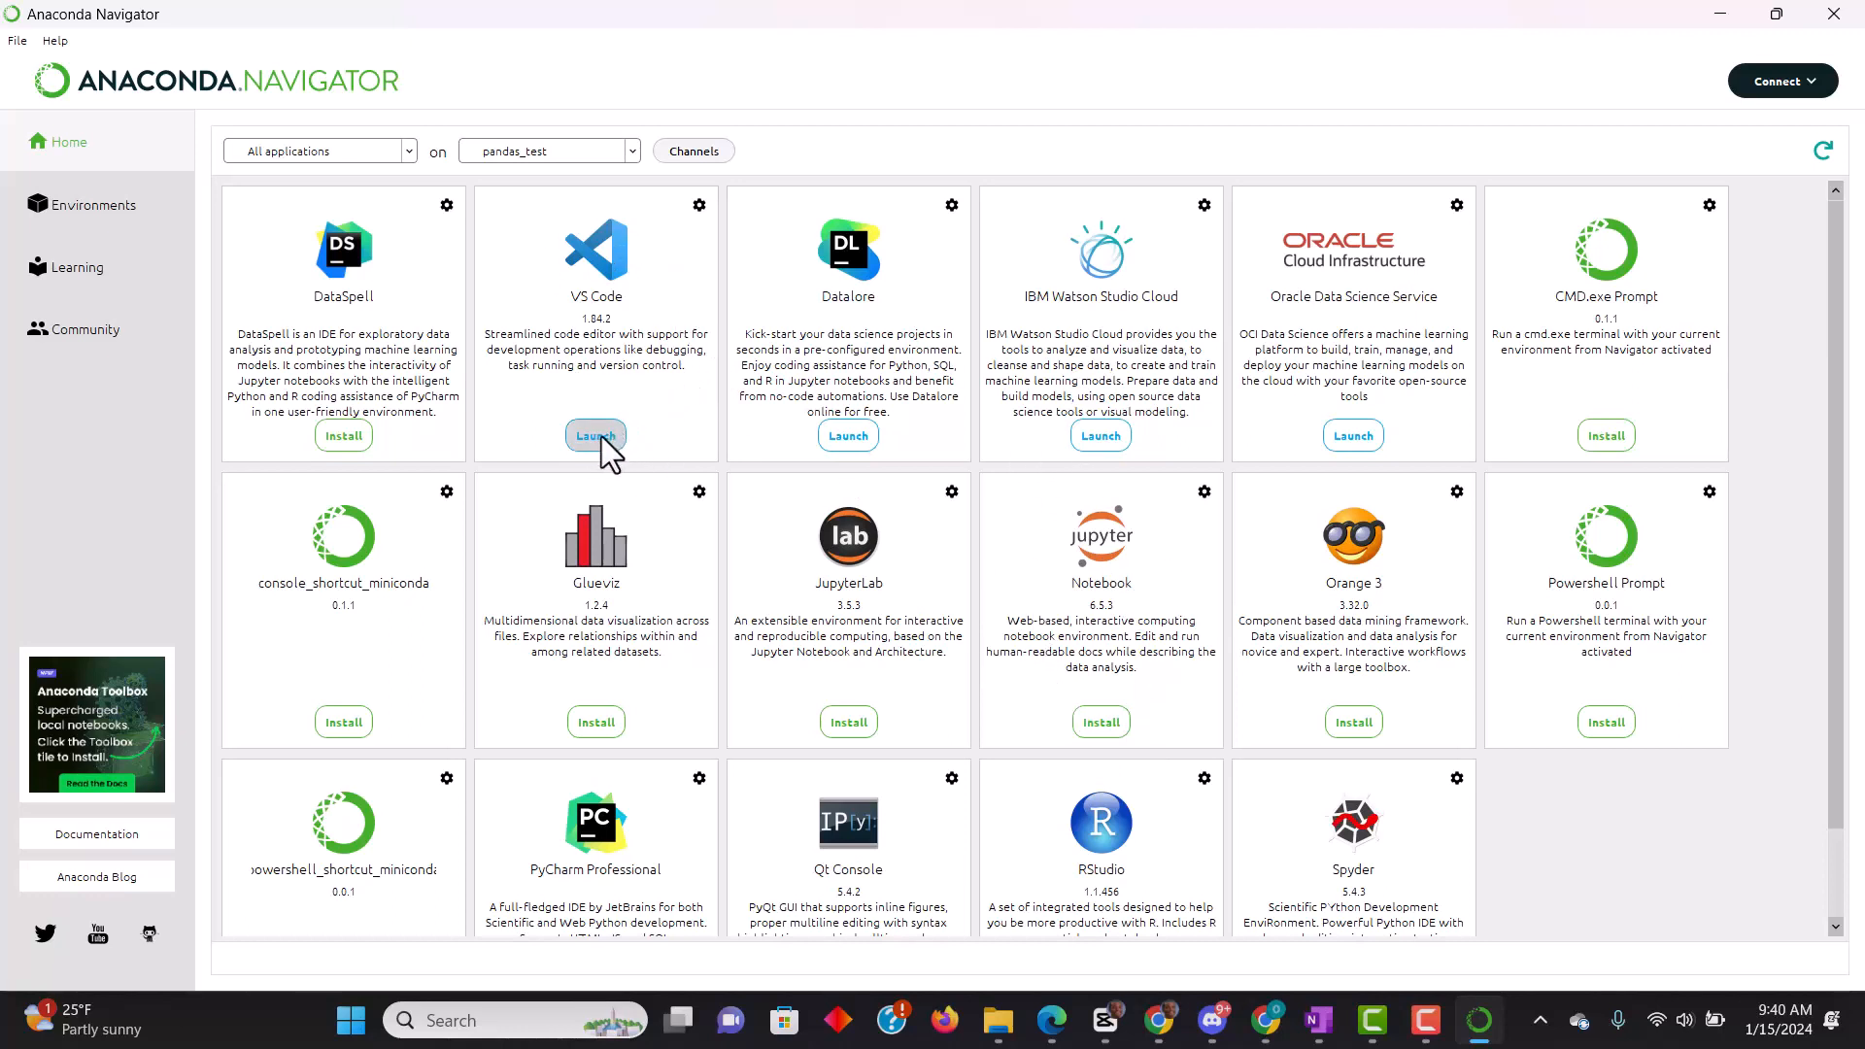
{"action": "left_click", "coordinate": [596, 436]}
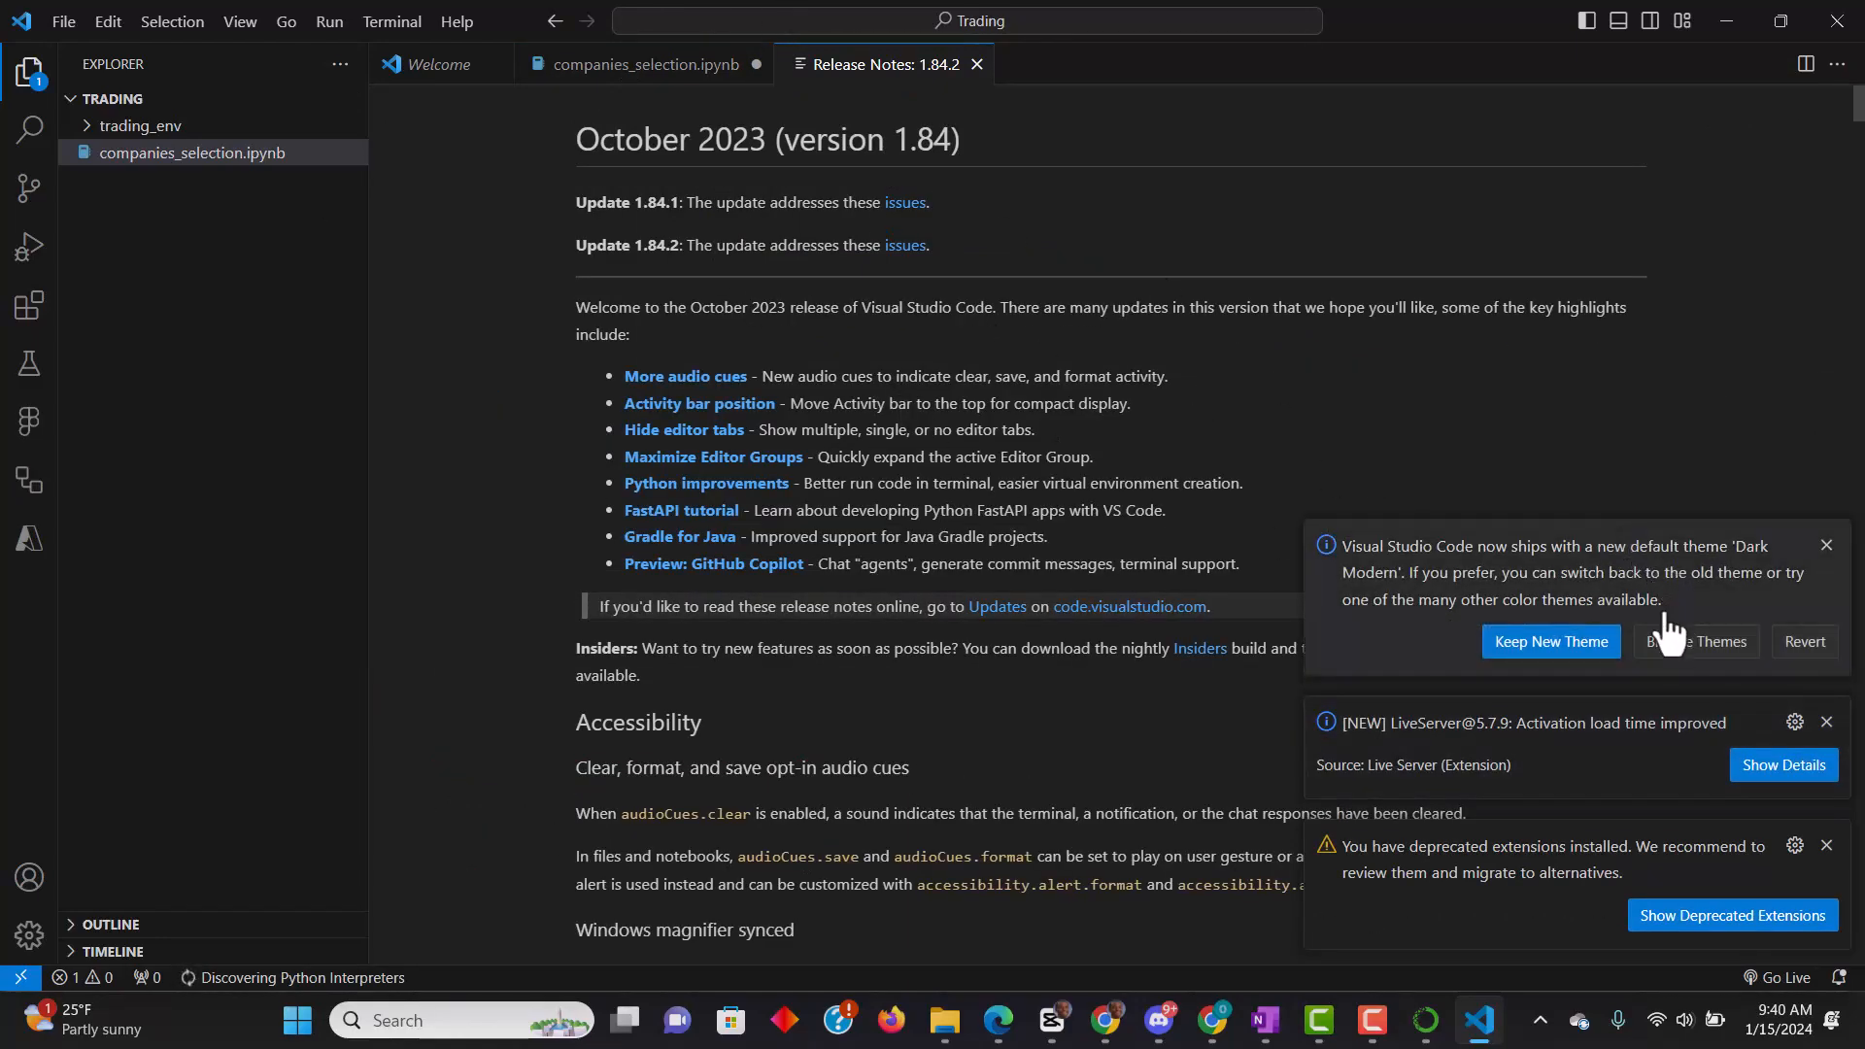
- Dismiss the VS Code notifications about the new default theme, the Live Server update and deprecated extensions
{"action": "left_click", "coordinate": [1826, 545]}
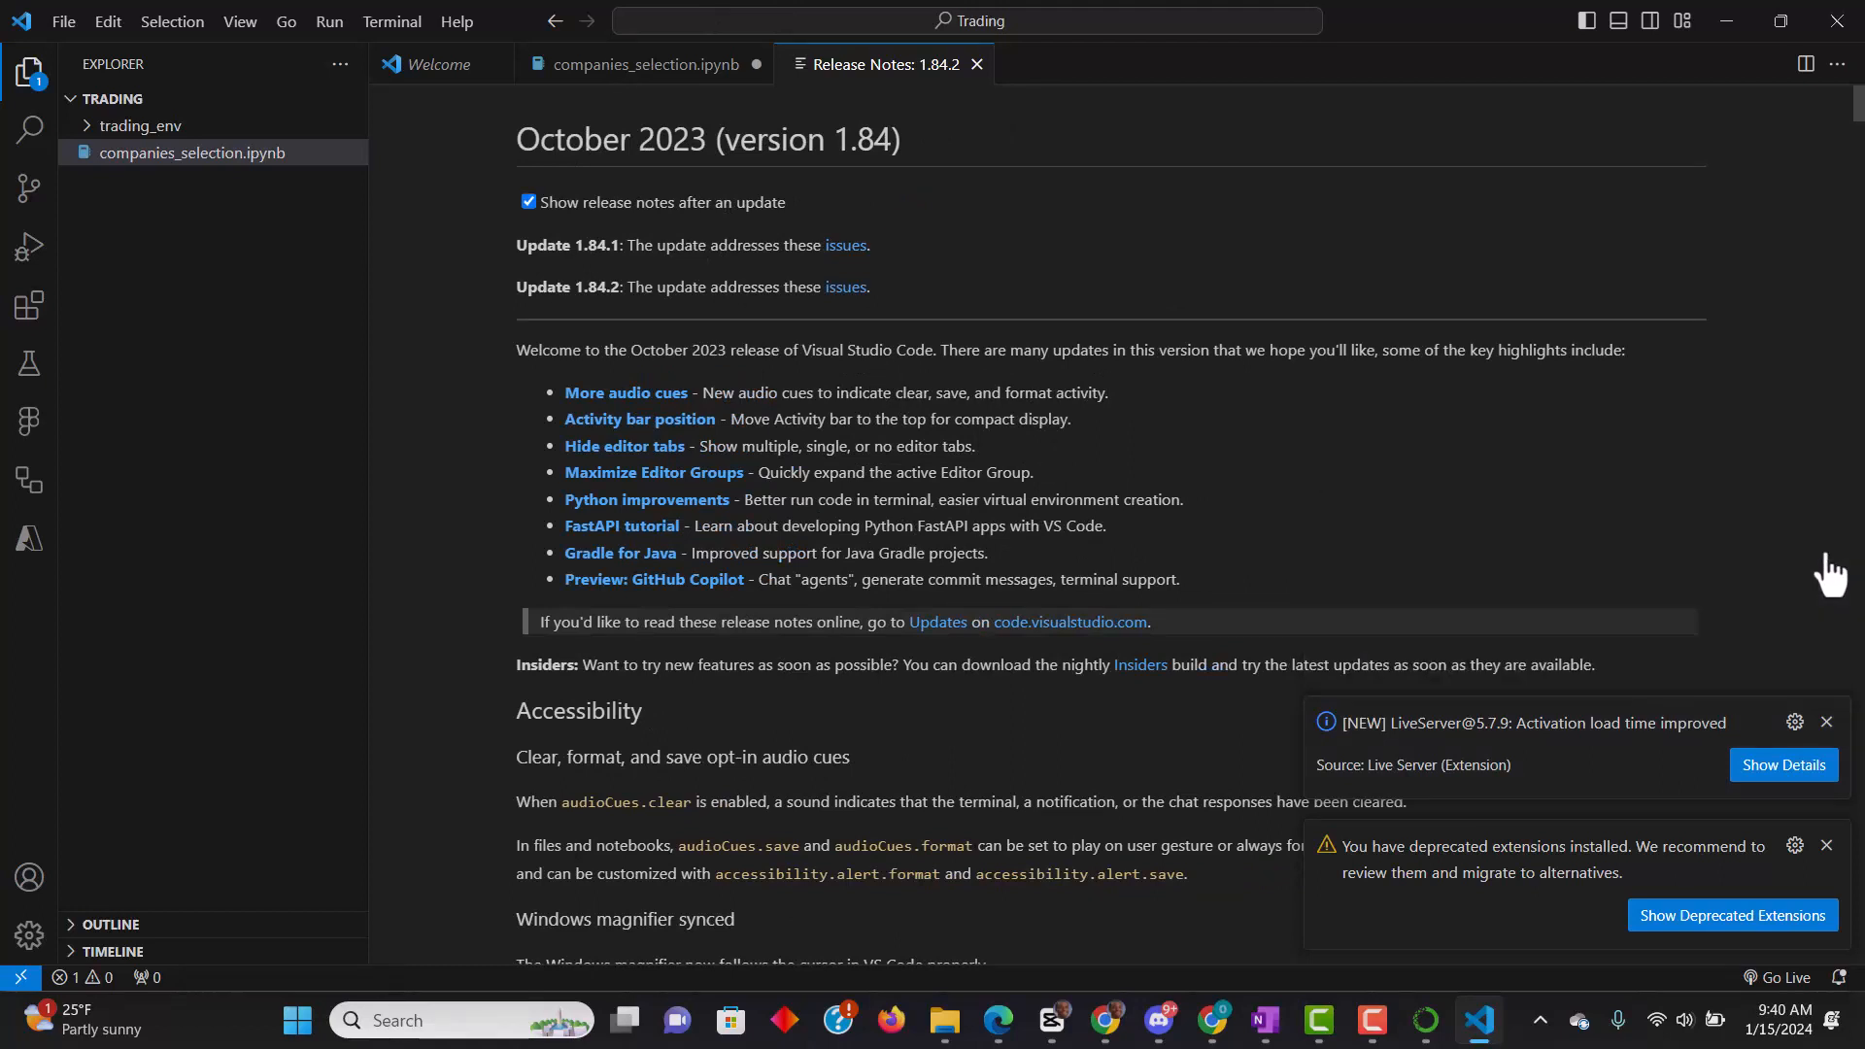
{"action": "left_click", "coordinate": [1826, 722]}
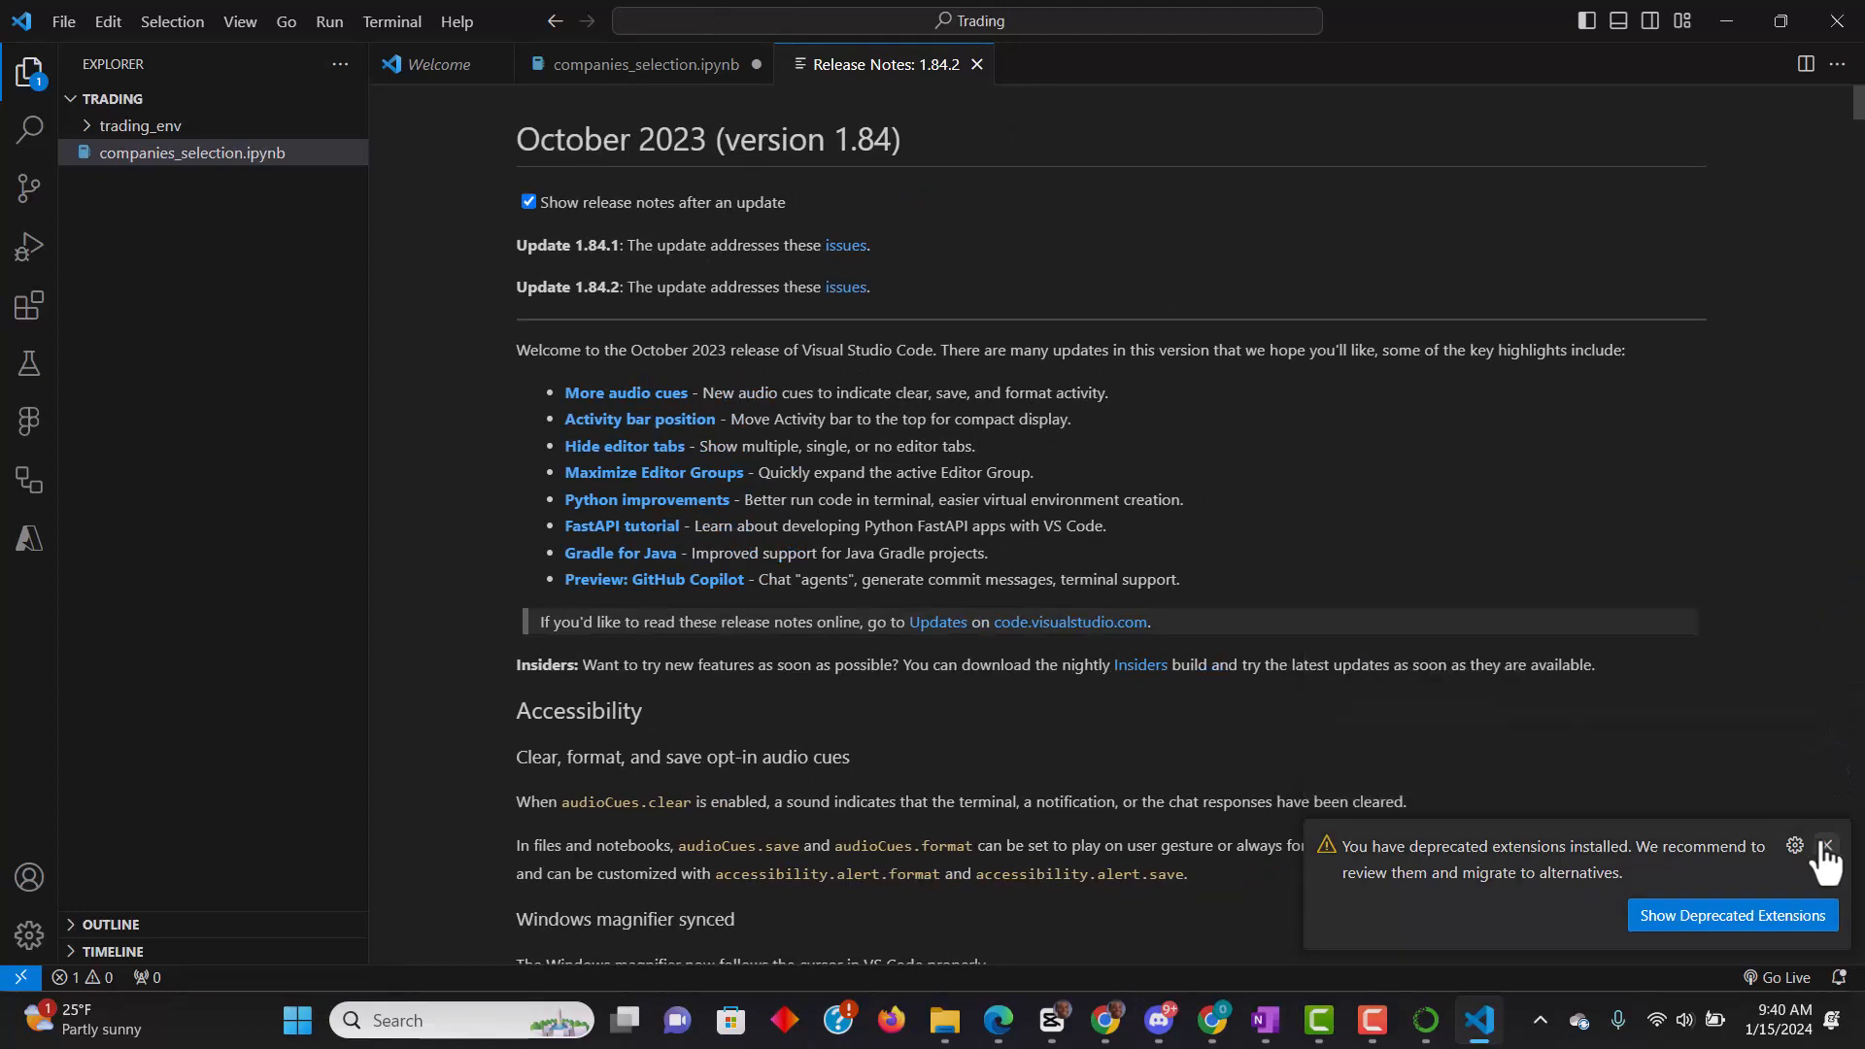
{"action": "left_click", "coordinate": [1822, 845]}
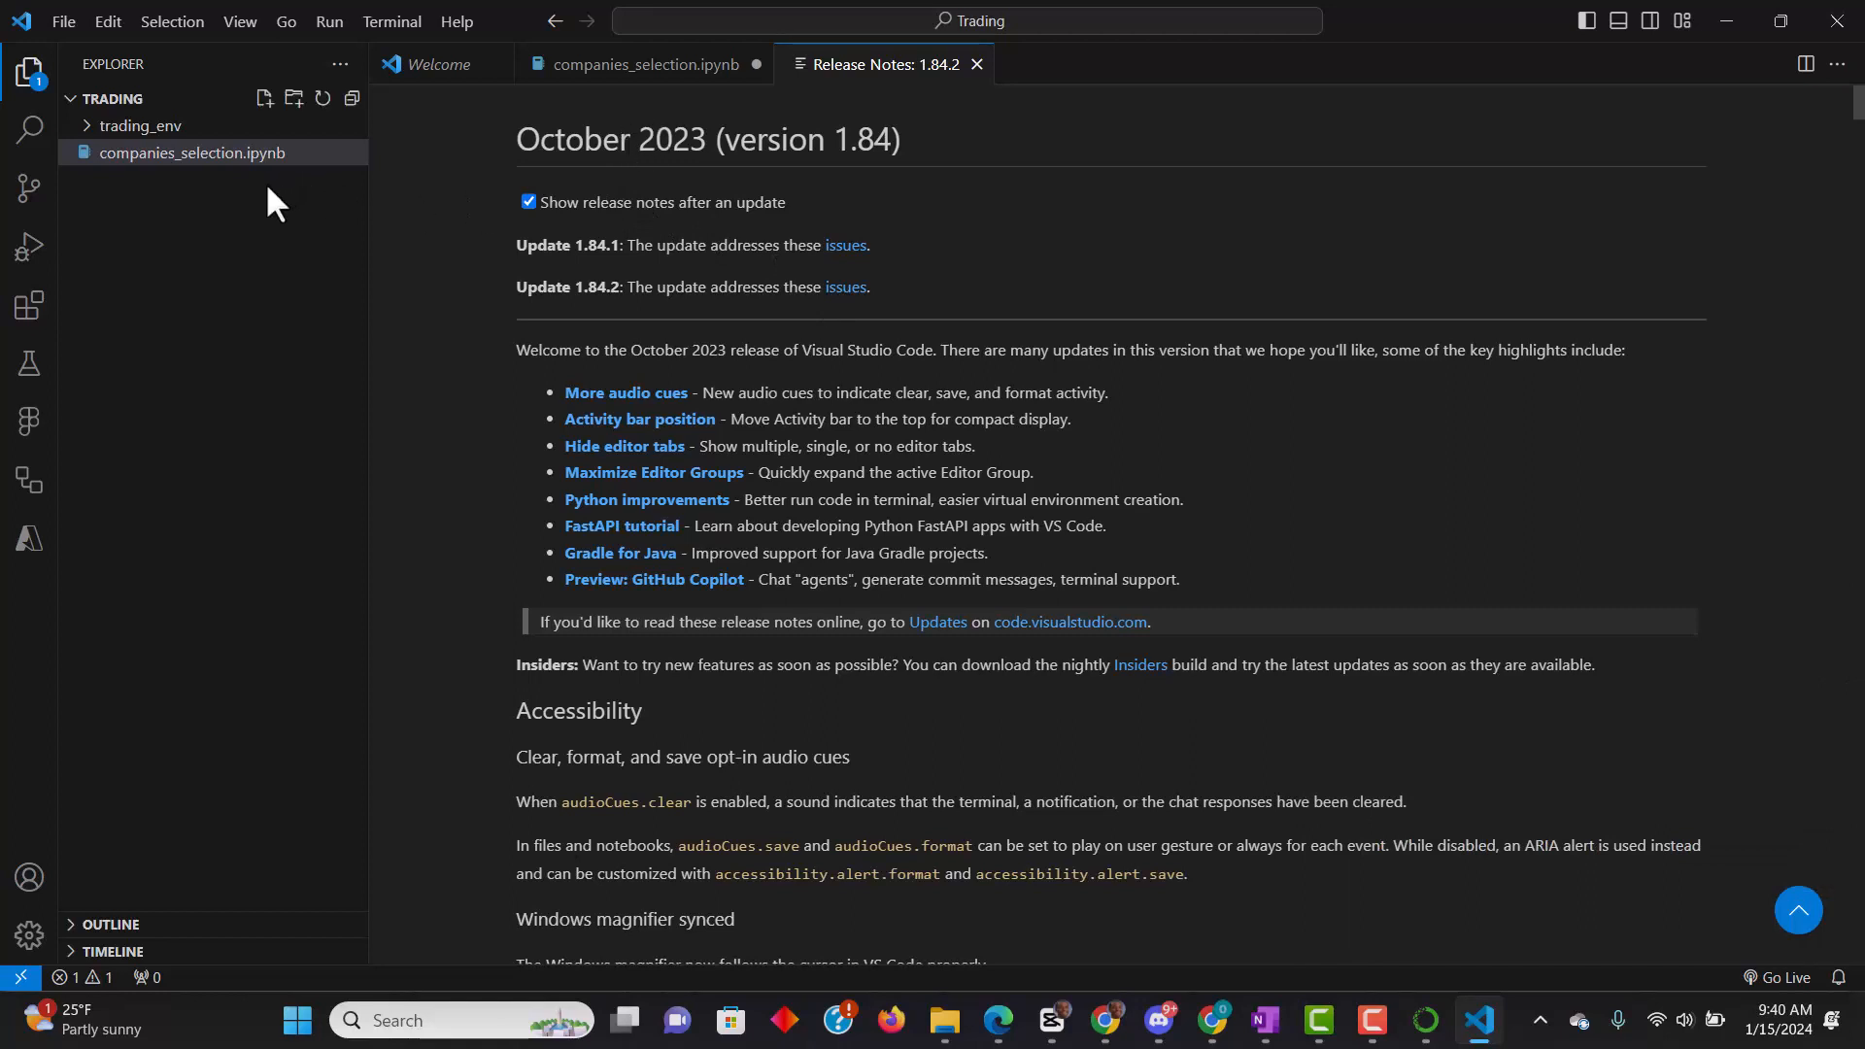
- Create a new file named test.ipy in the Trading folder
{"action": "left_click", "coordinate": [264, 100]}
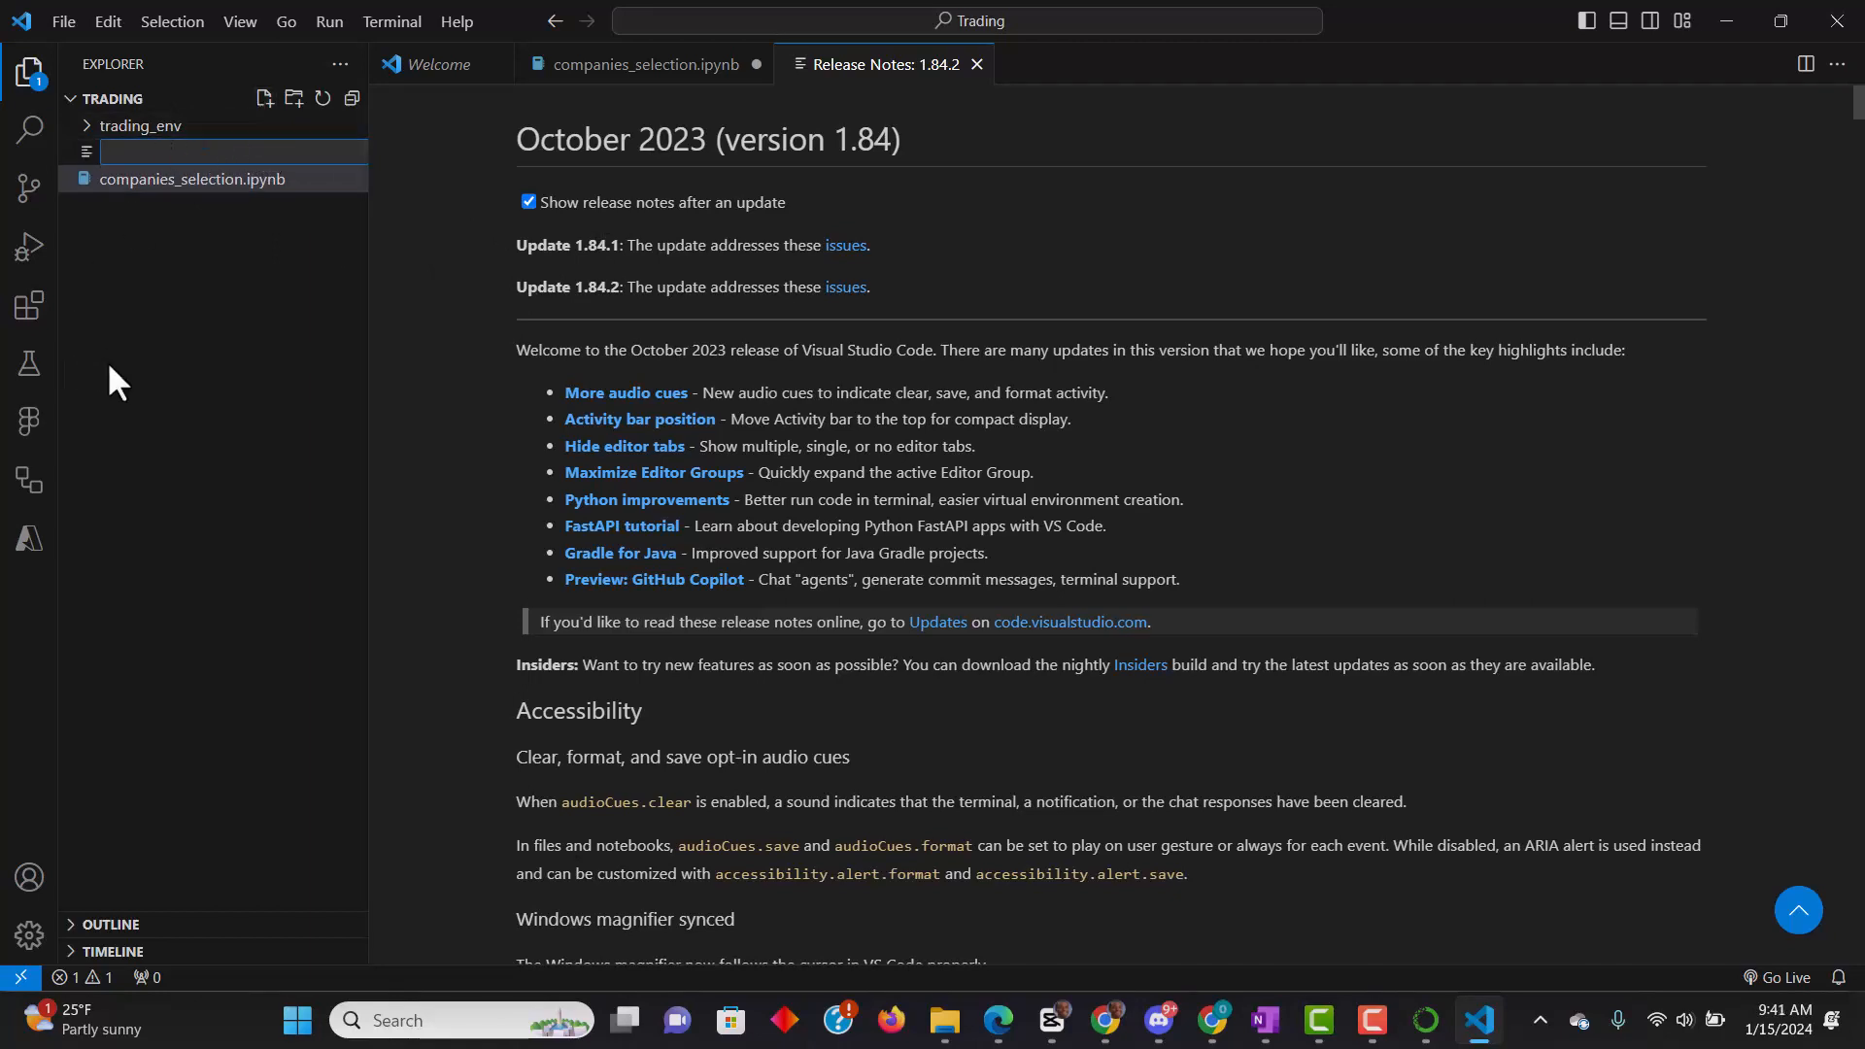
{"action": "type", "text": "test.ipy"}
{"action": "key", "text": "Return"}
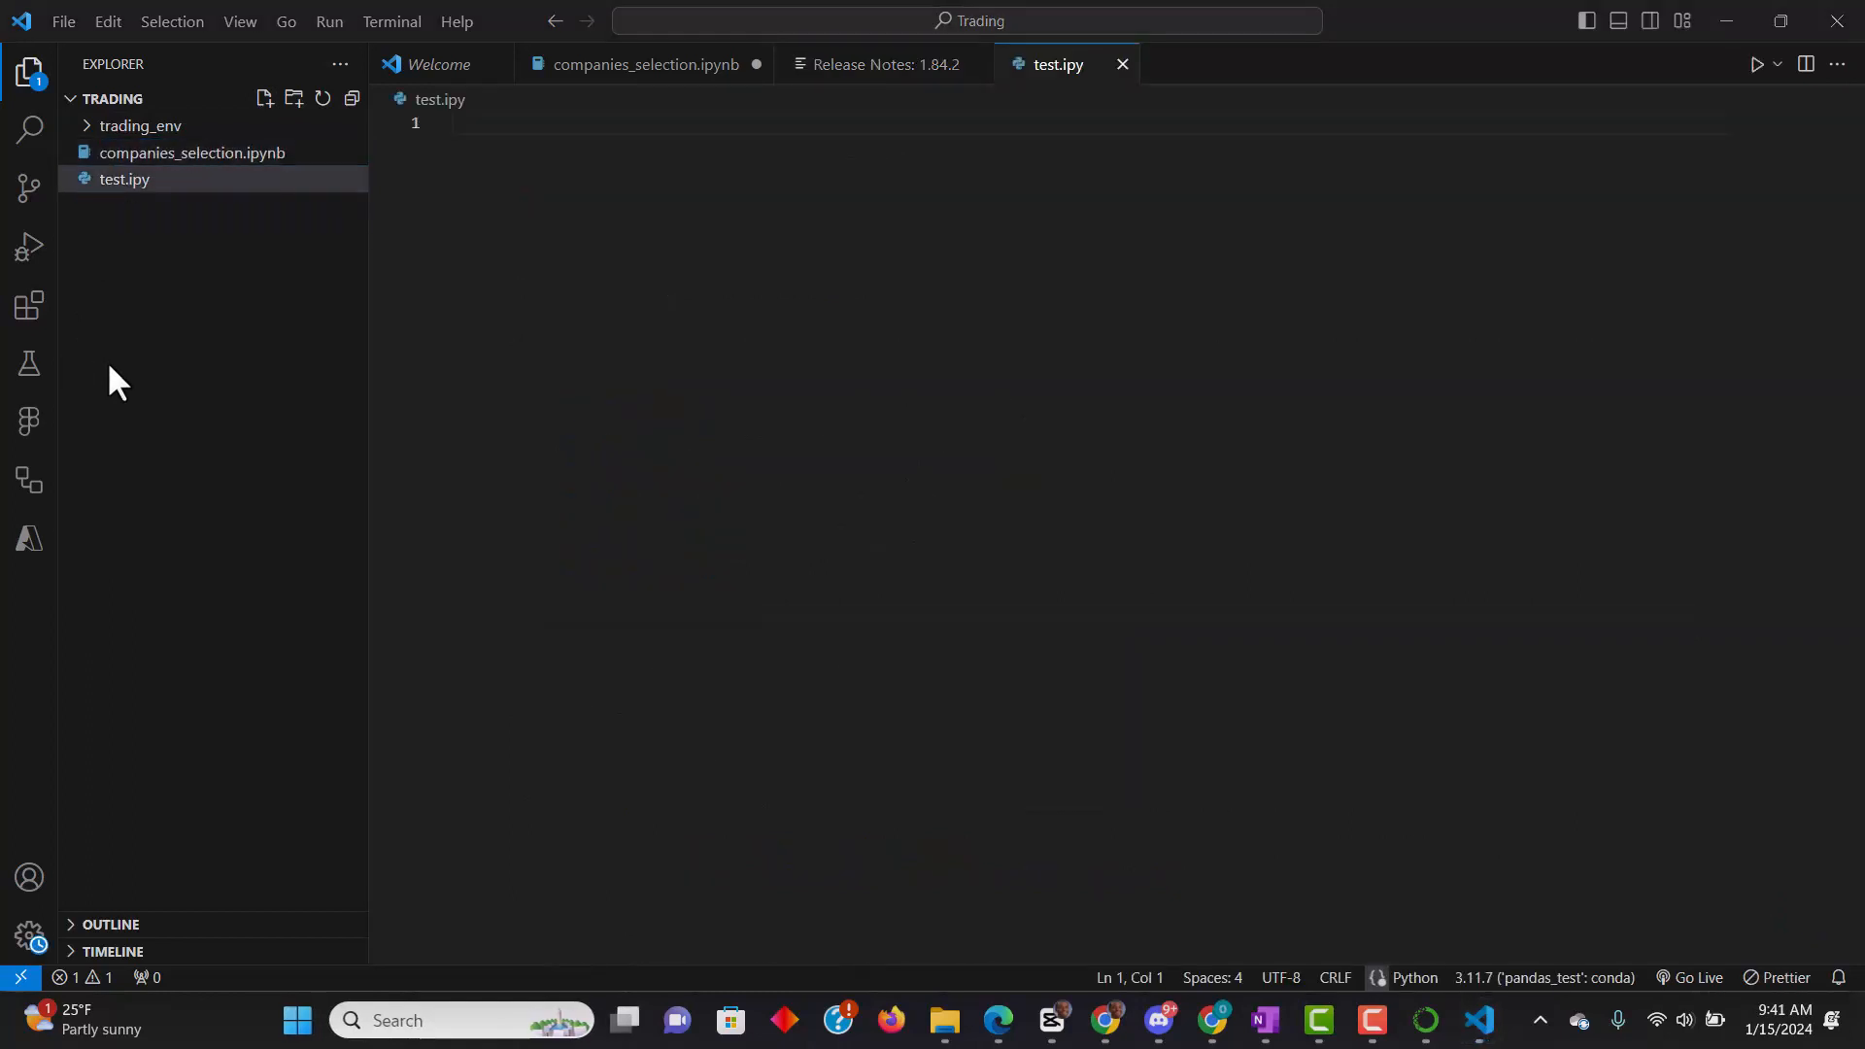
- Rename the test.ipy file to test.ipynb so that it is a notebook
{"action": "right_click", "coordinate": [158, 192]}
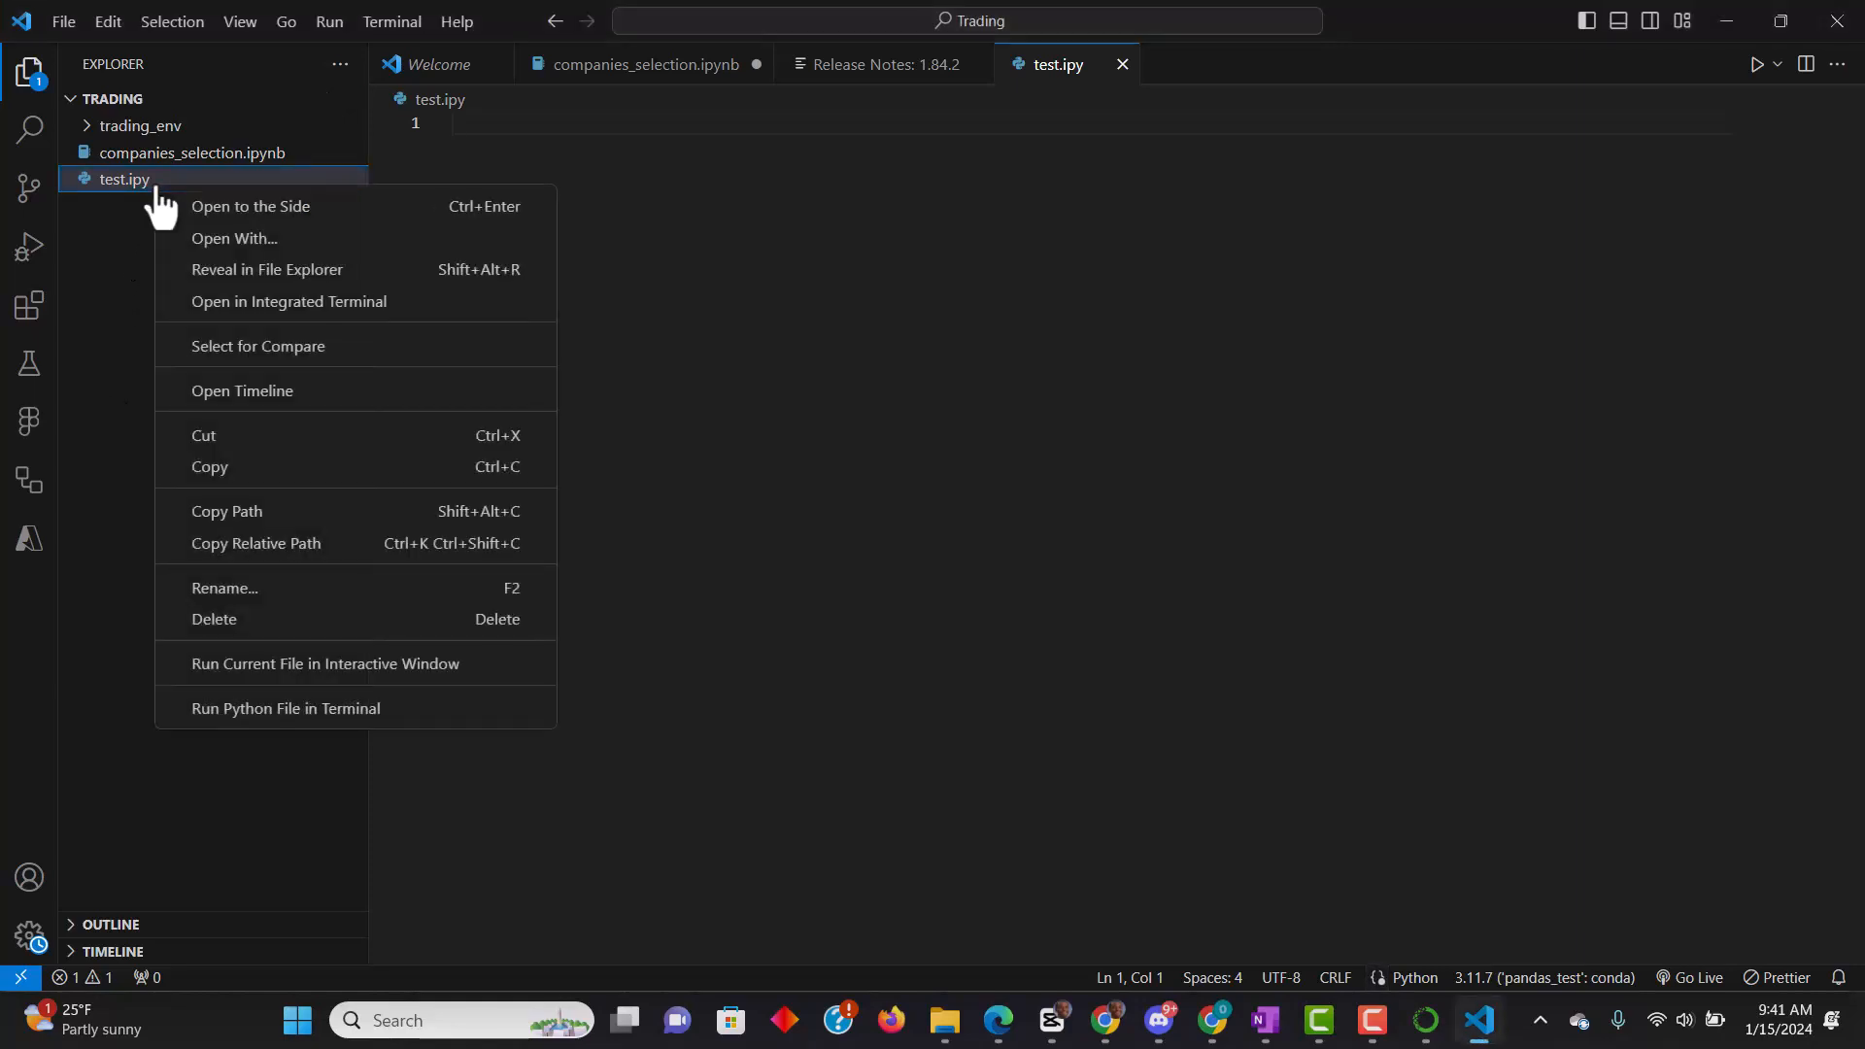
{"action": "left_click", "coordinate": [243, 589]}
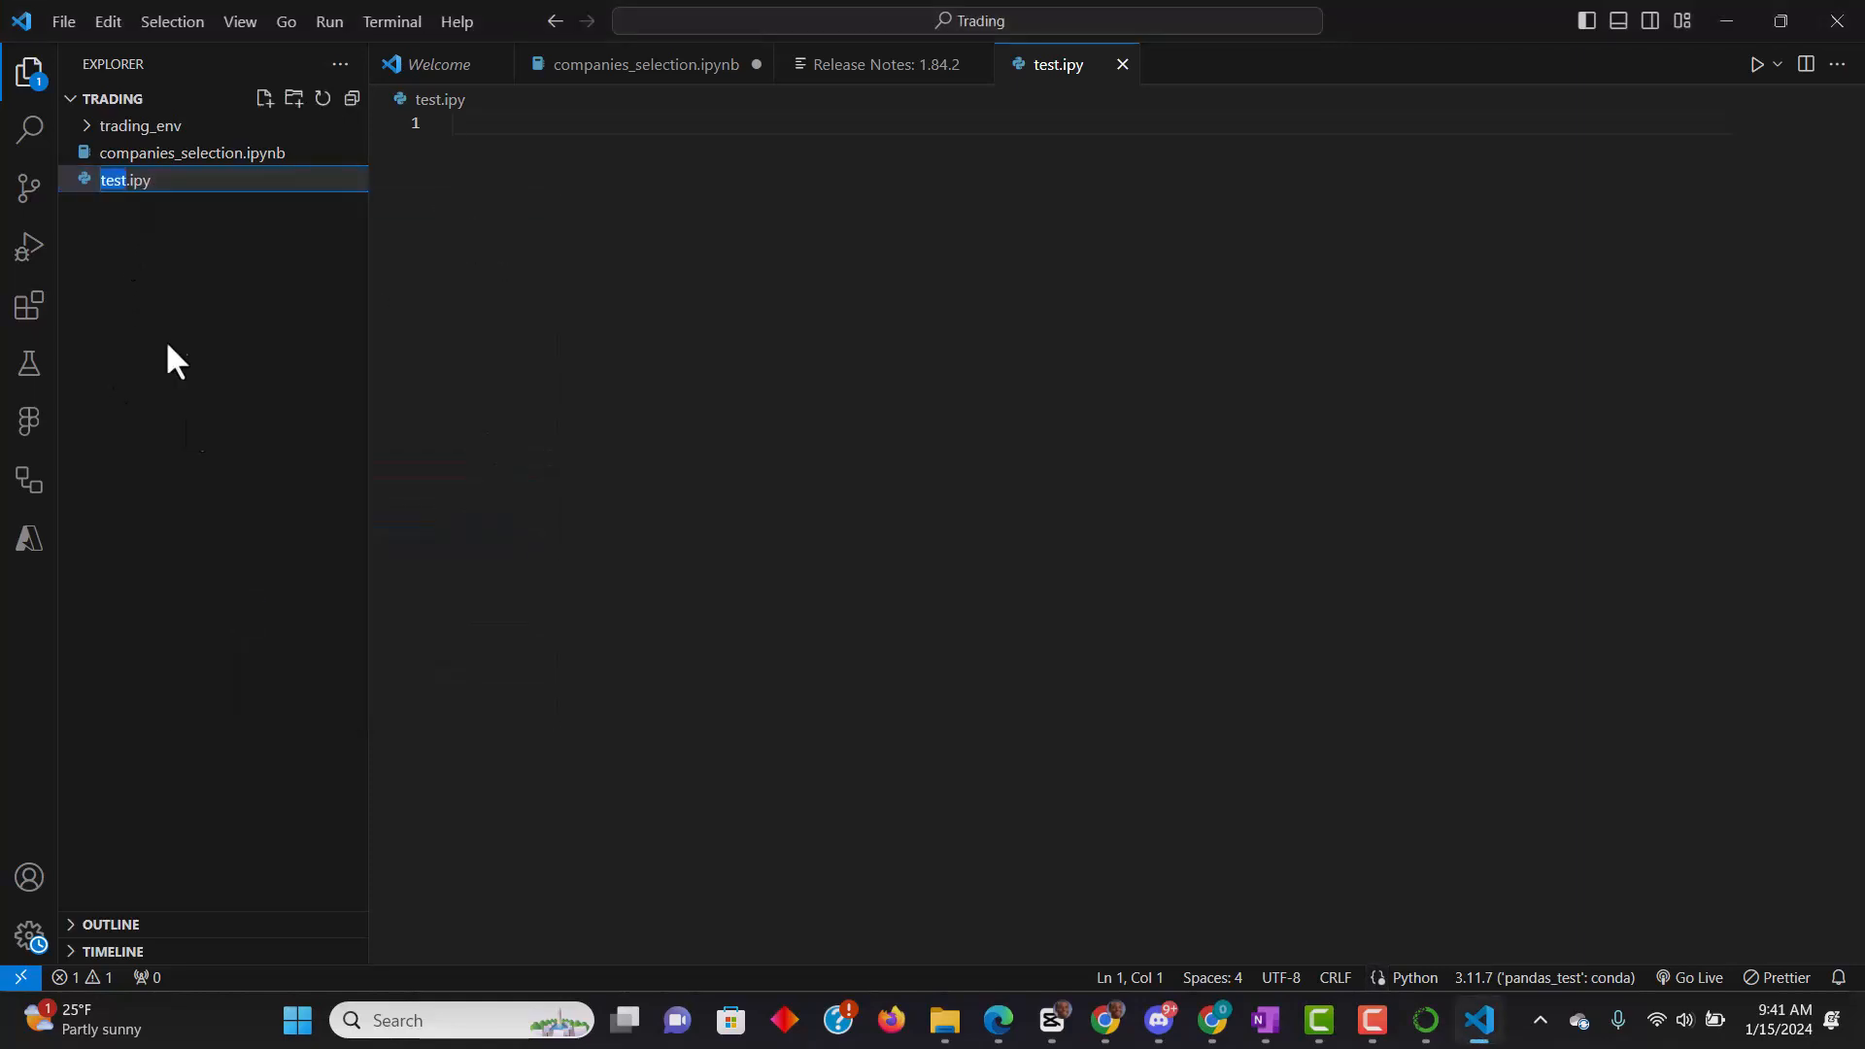
{"action": "left_click", "coordinate": [172, 185]}
{"action": "type", "text": "nb"}
{"action": "key", "text": "Return"}
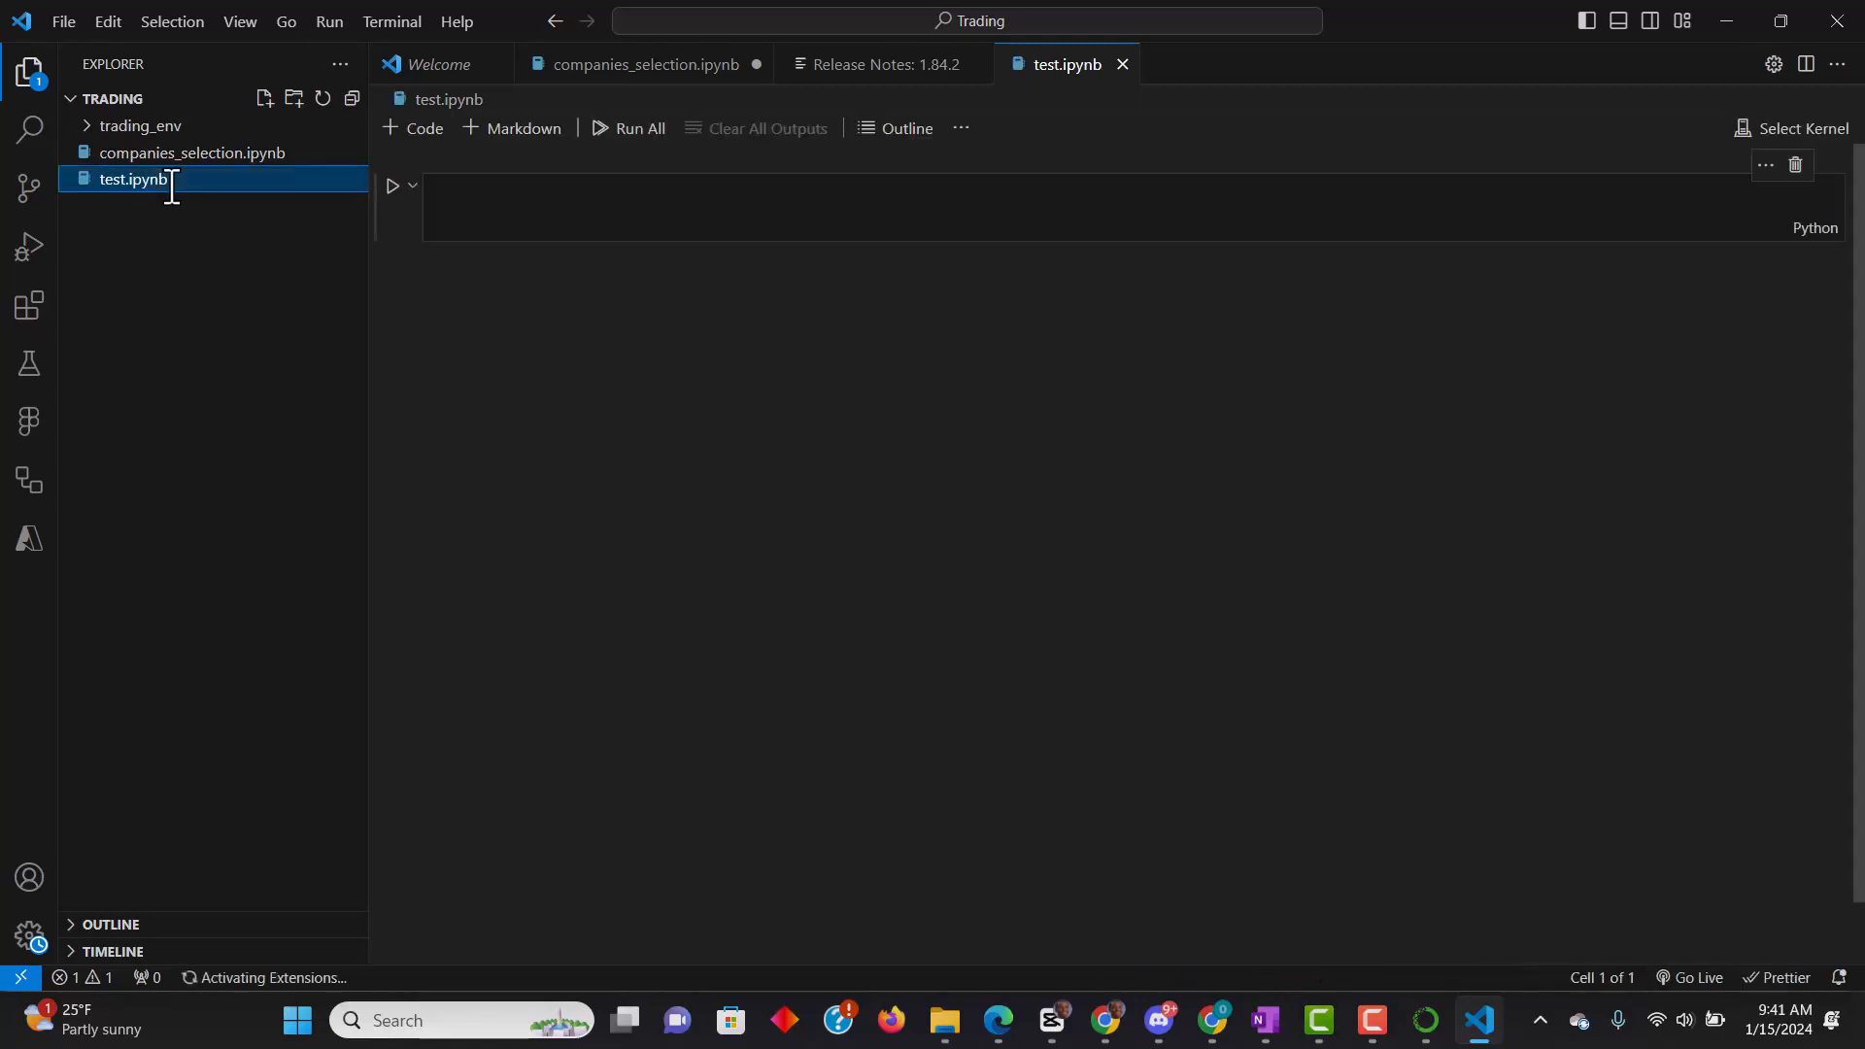
{"action": "left_click", "coordinate": [890, 208]}
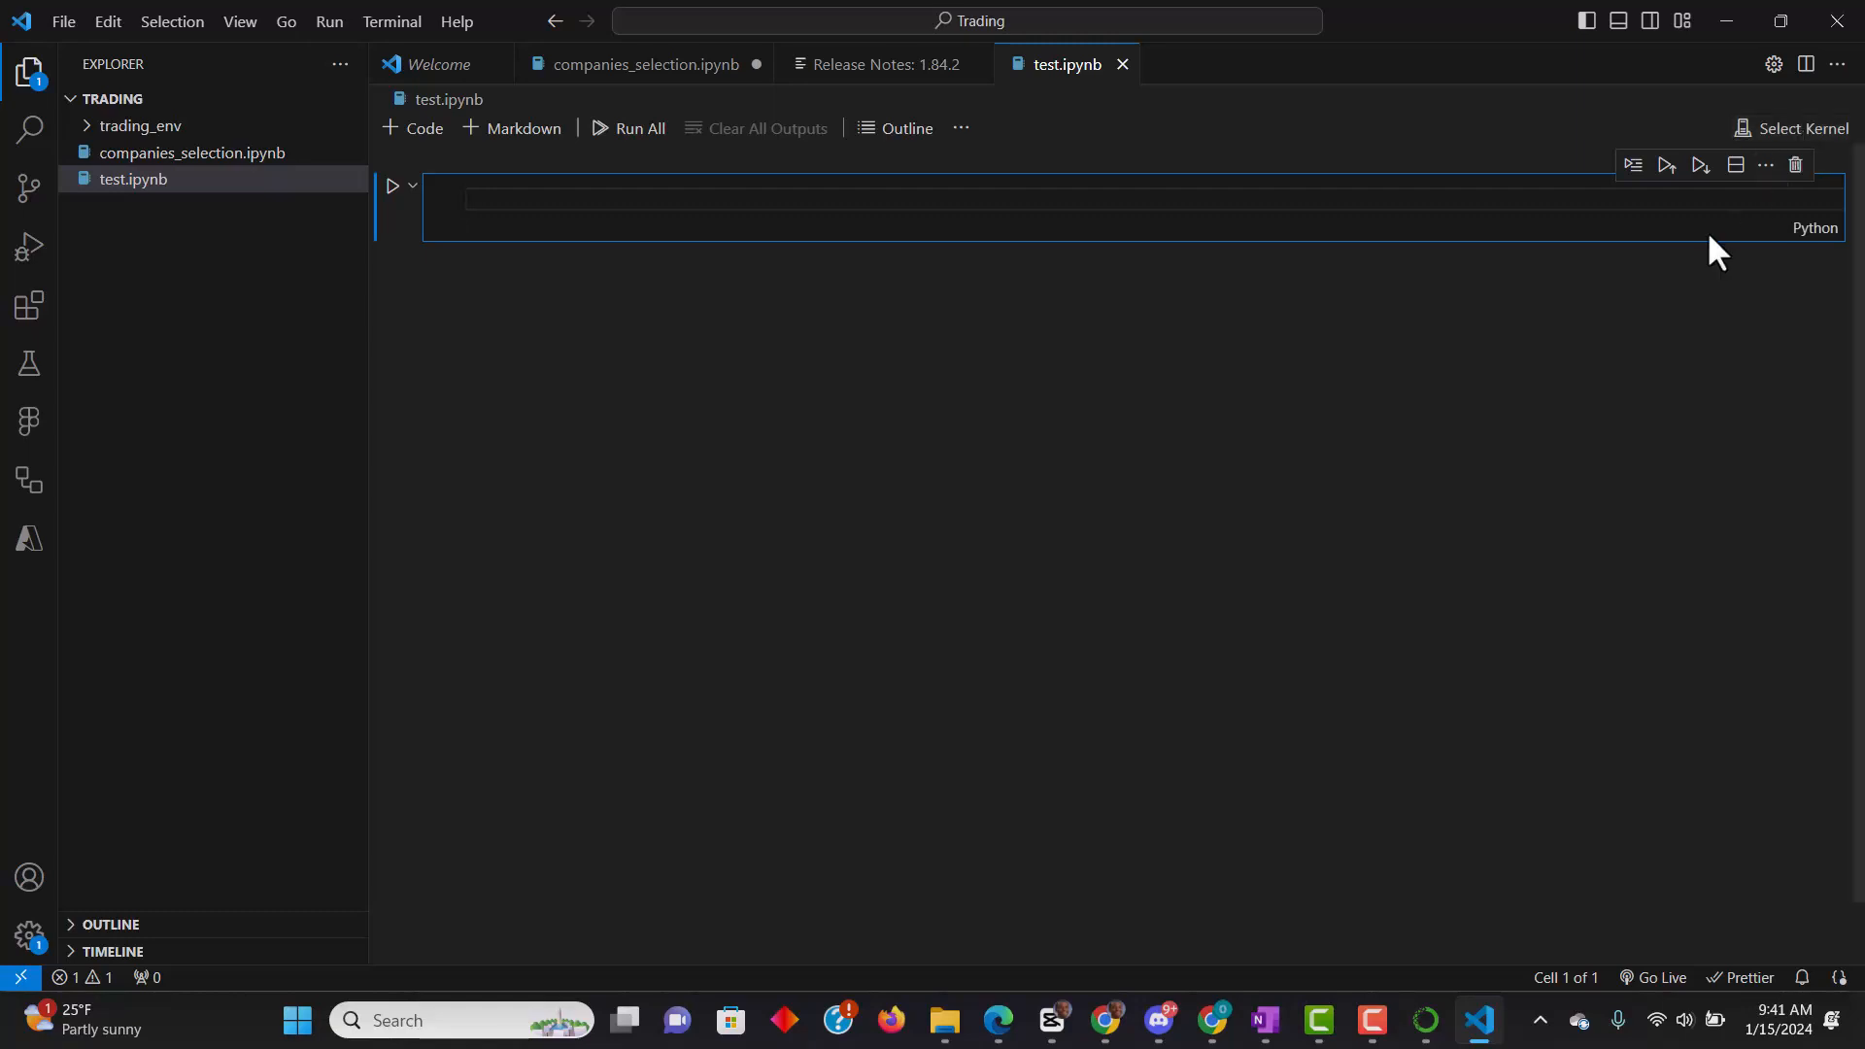
{"action": "left_click", "coordinate": [1784, 134]}
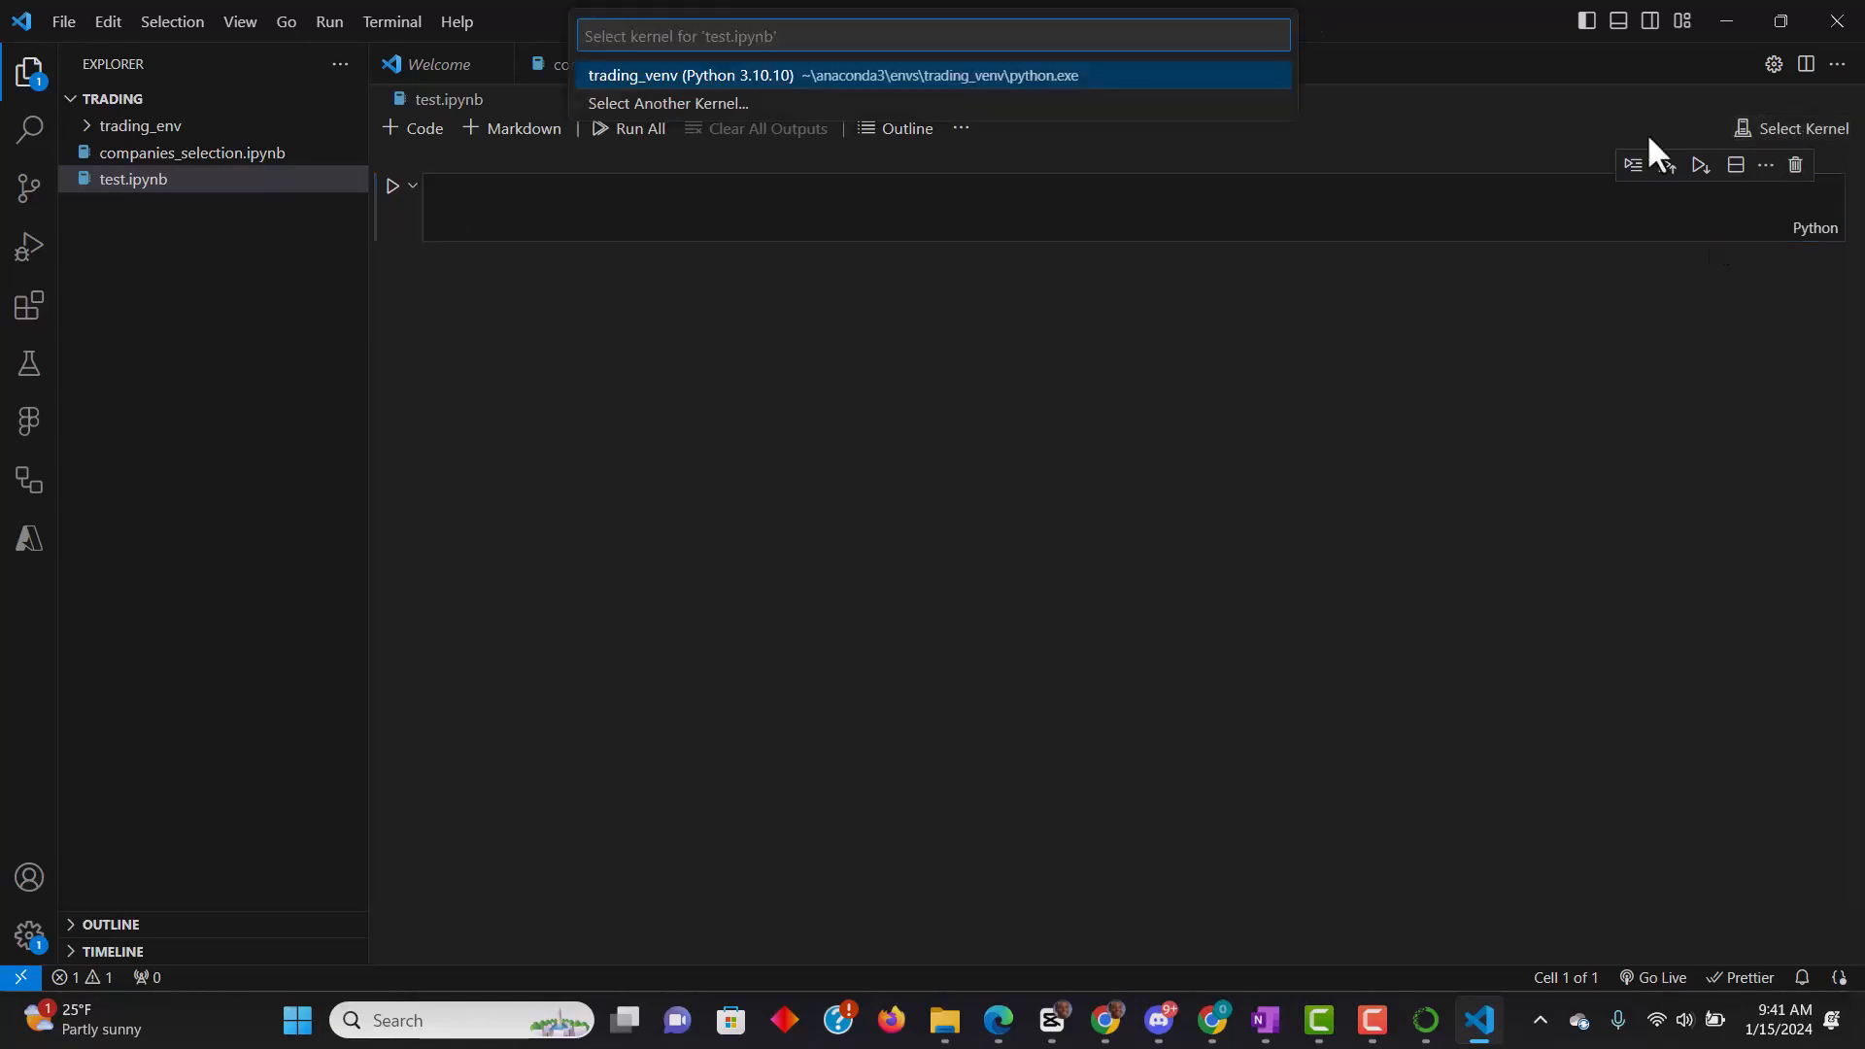
{"action": "left_click", "coordinate": [703, 105]}
{"action": "left_click", "coordinate": [710, 109]}
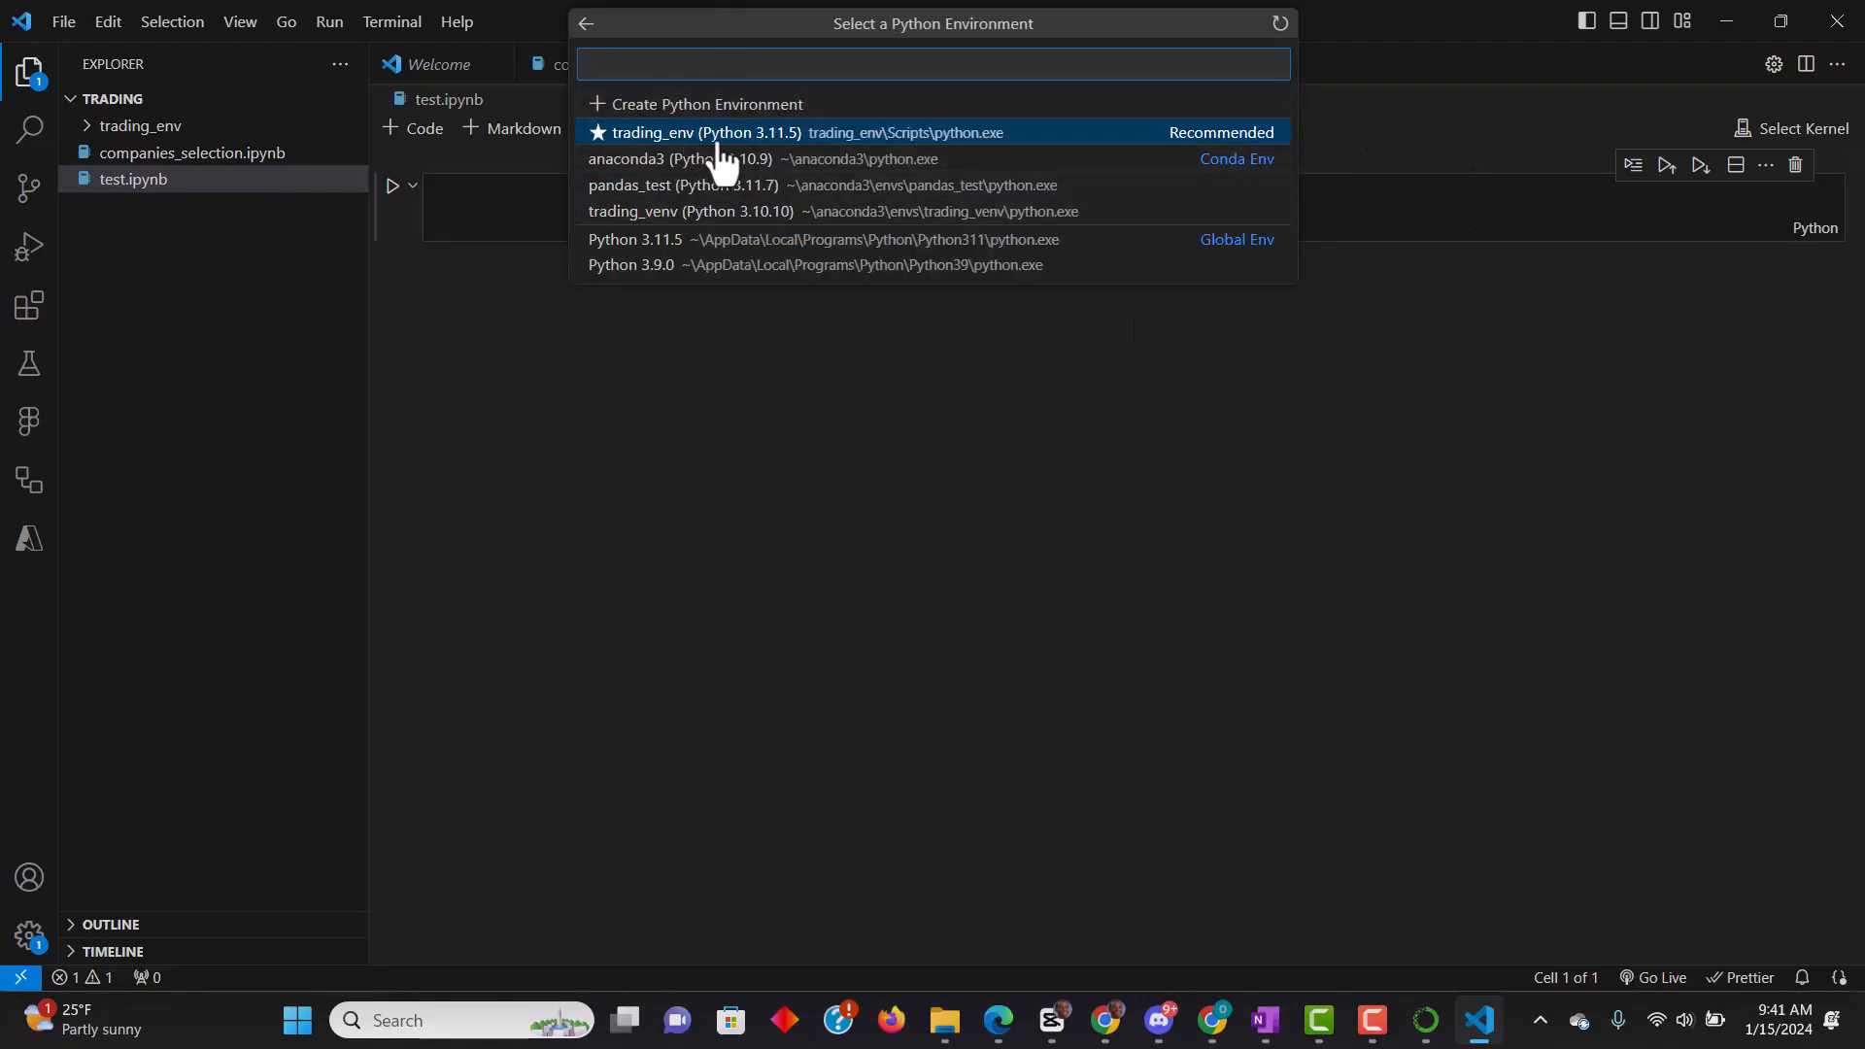
{"action": "left_click", "coordinate": [1364, 505]}
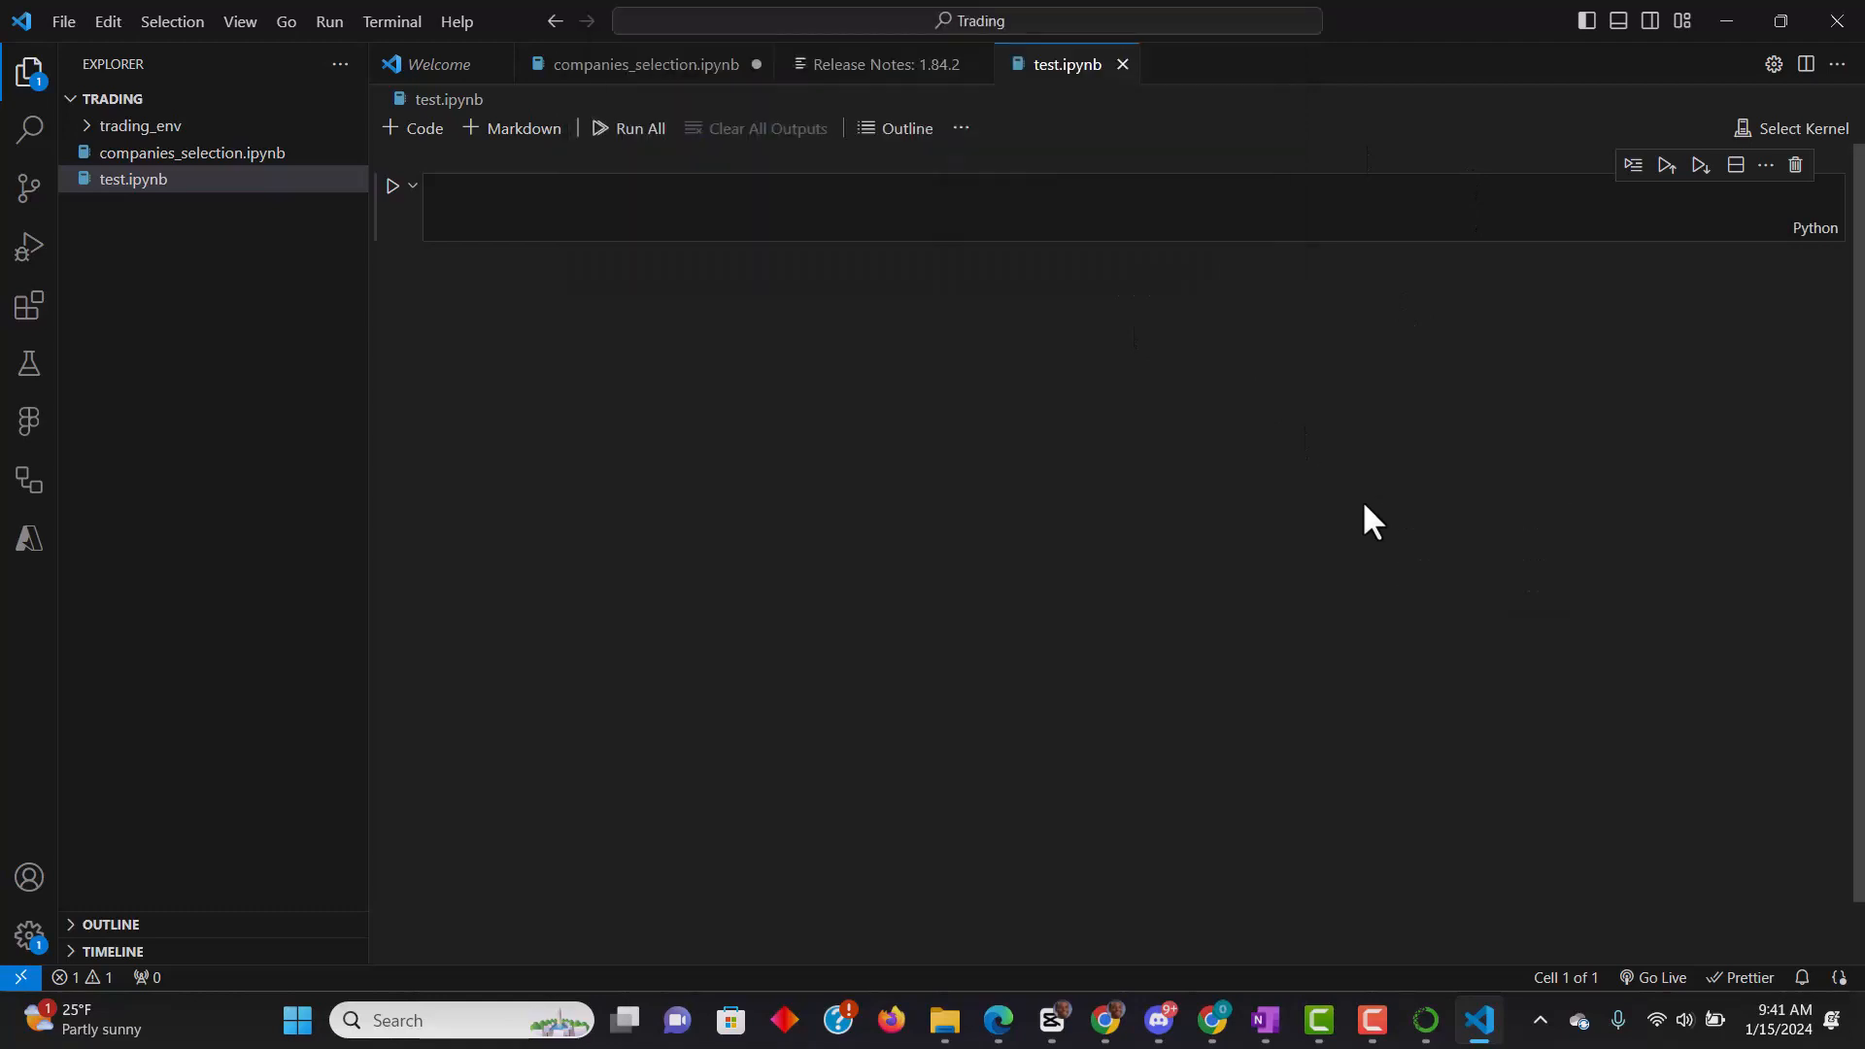
- Check the list of existing environments in Anaconda Navigator and return to the test.ipynb notebook in VS Code
{"action": "left_click", "coordinate": [1812, 132]}
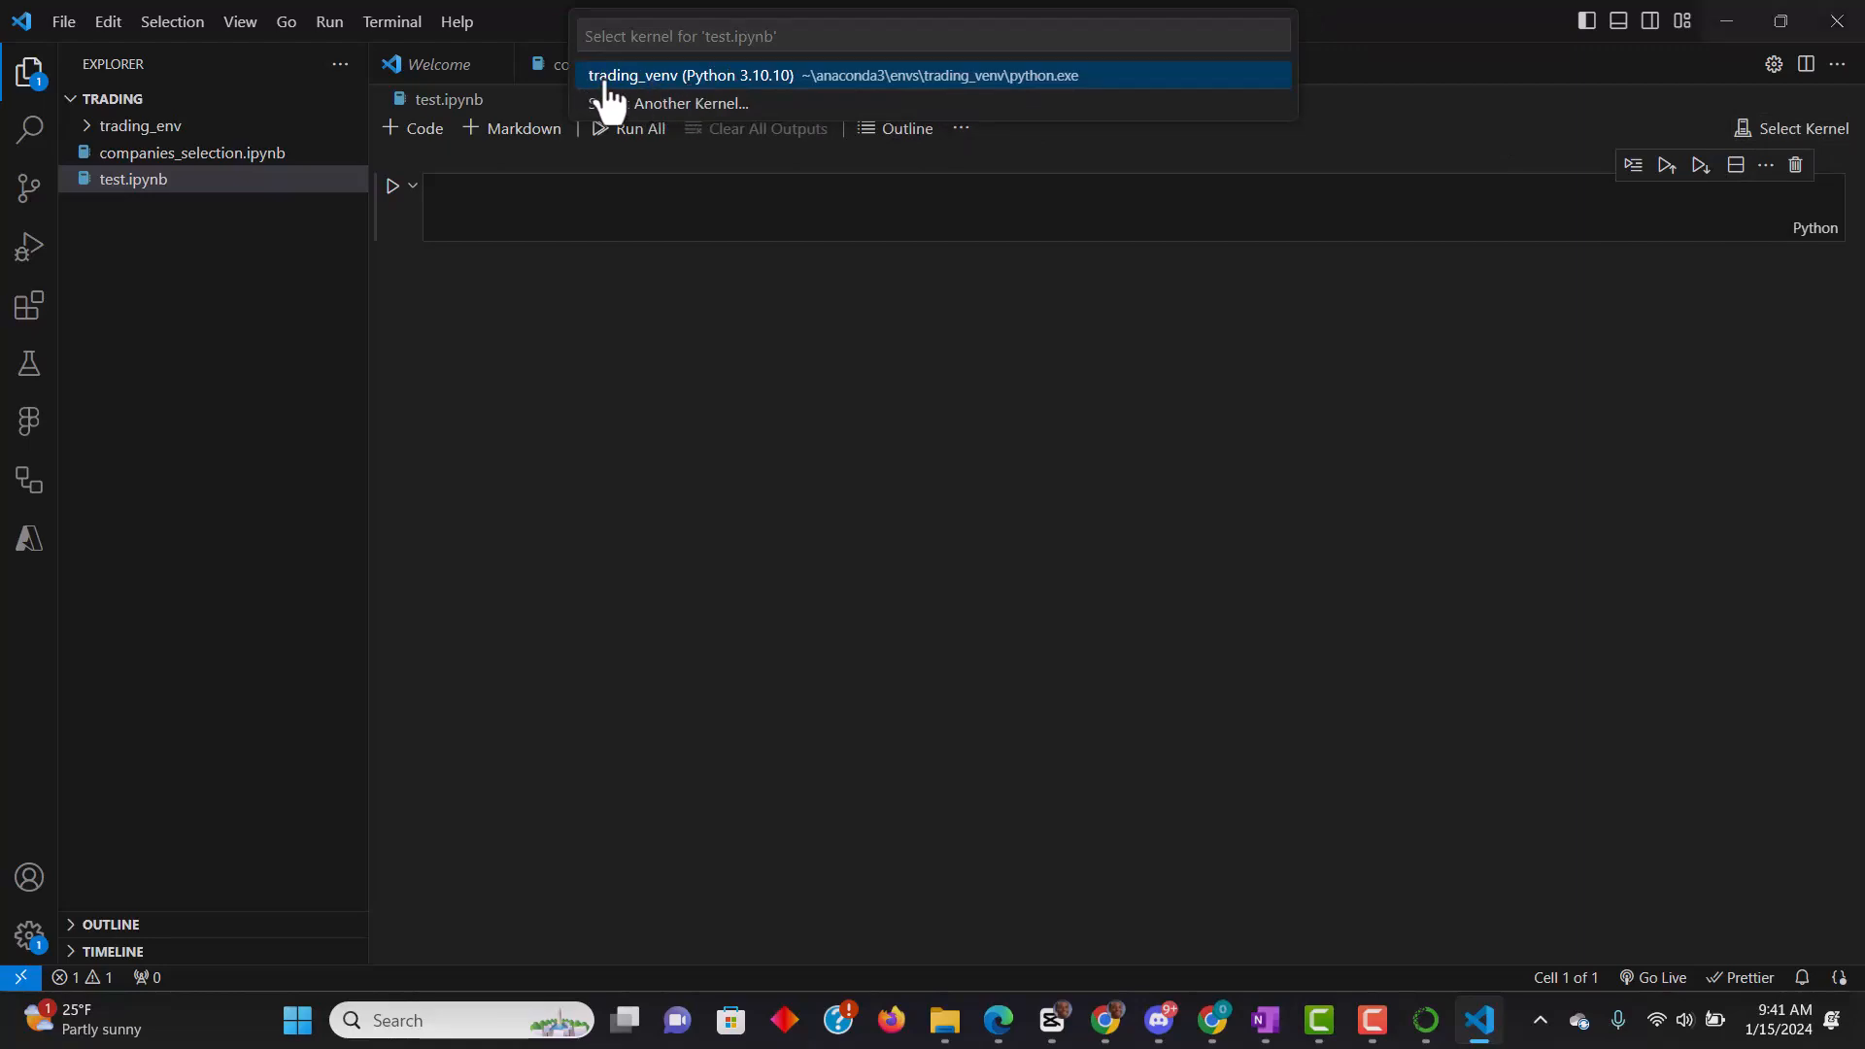
{"action": "key", "text": "alt+Tab"}
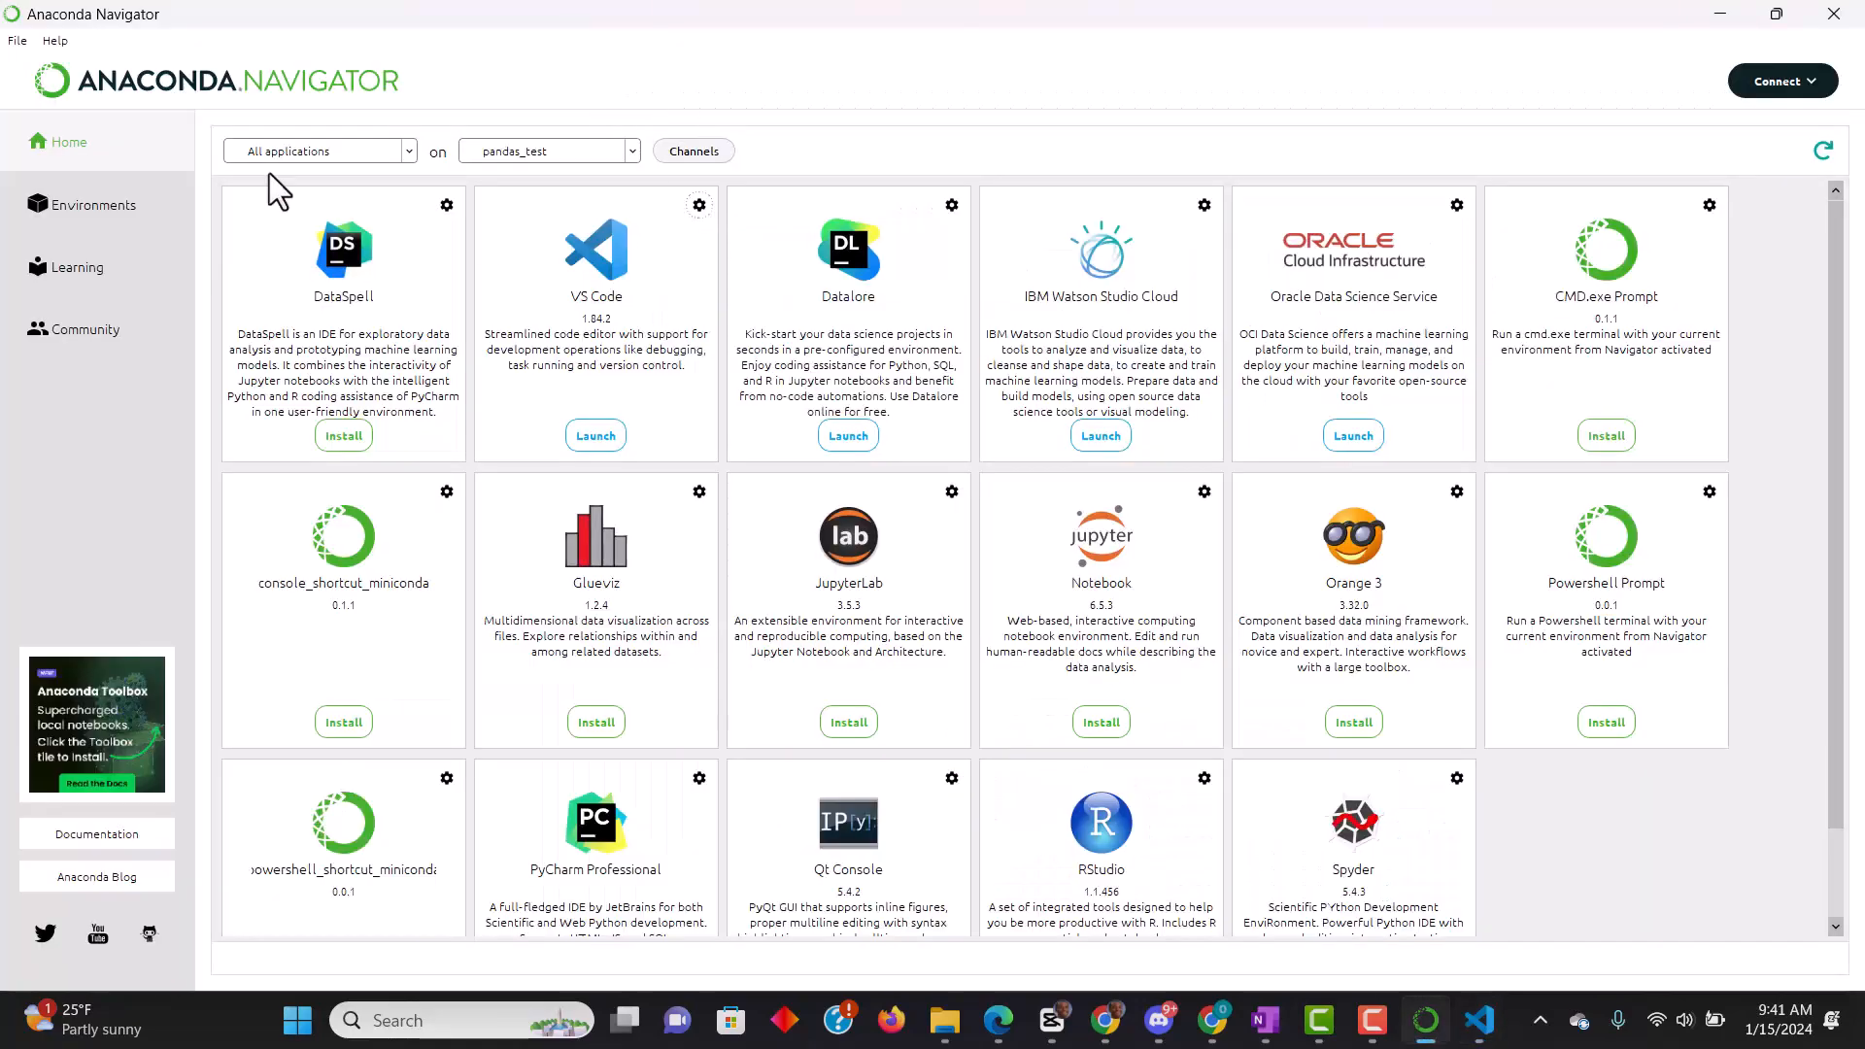
{"action": "left_click", "coordinate": [60, 225]}
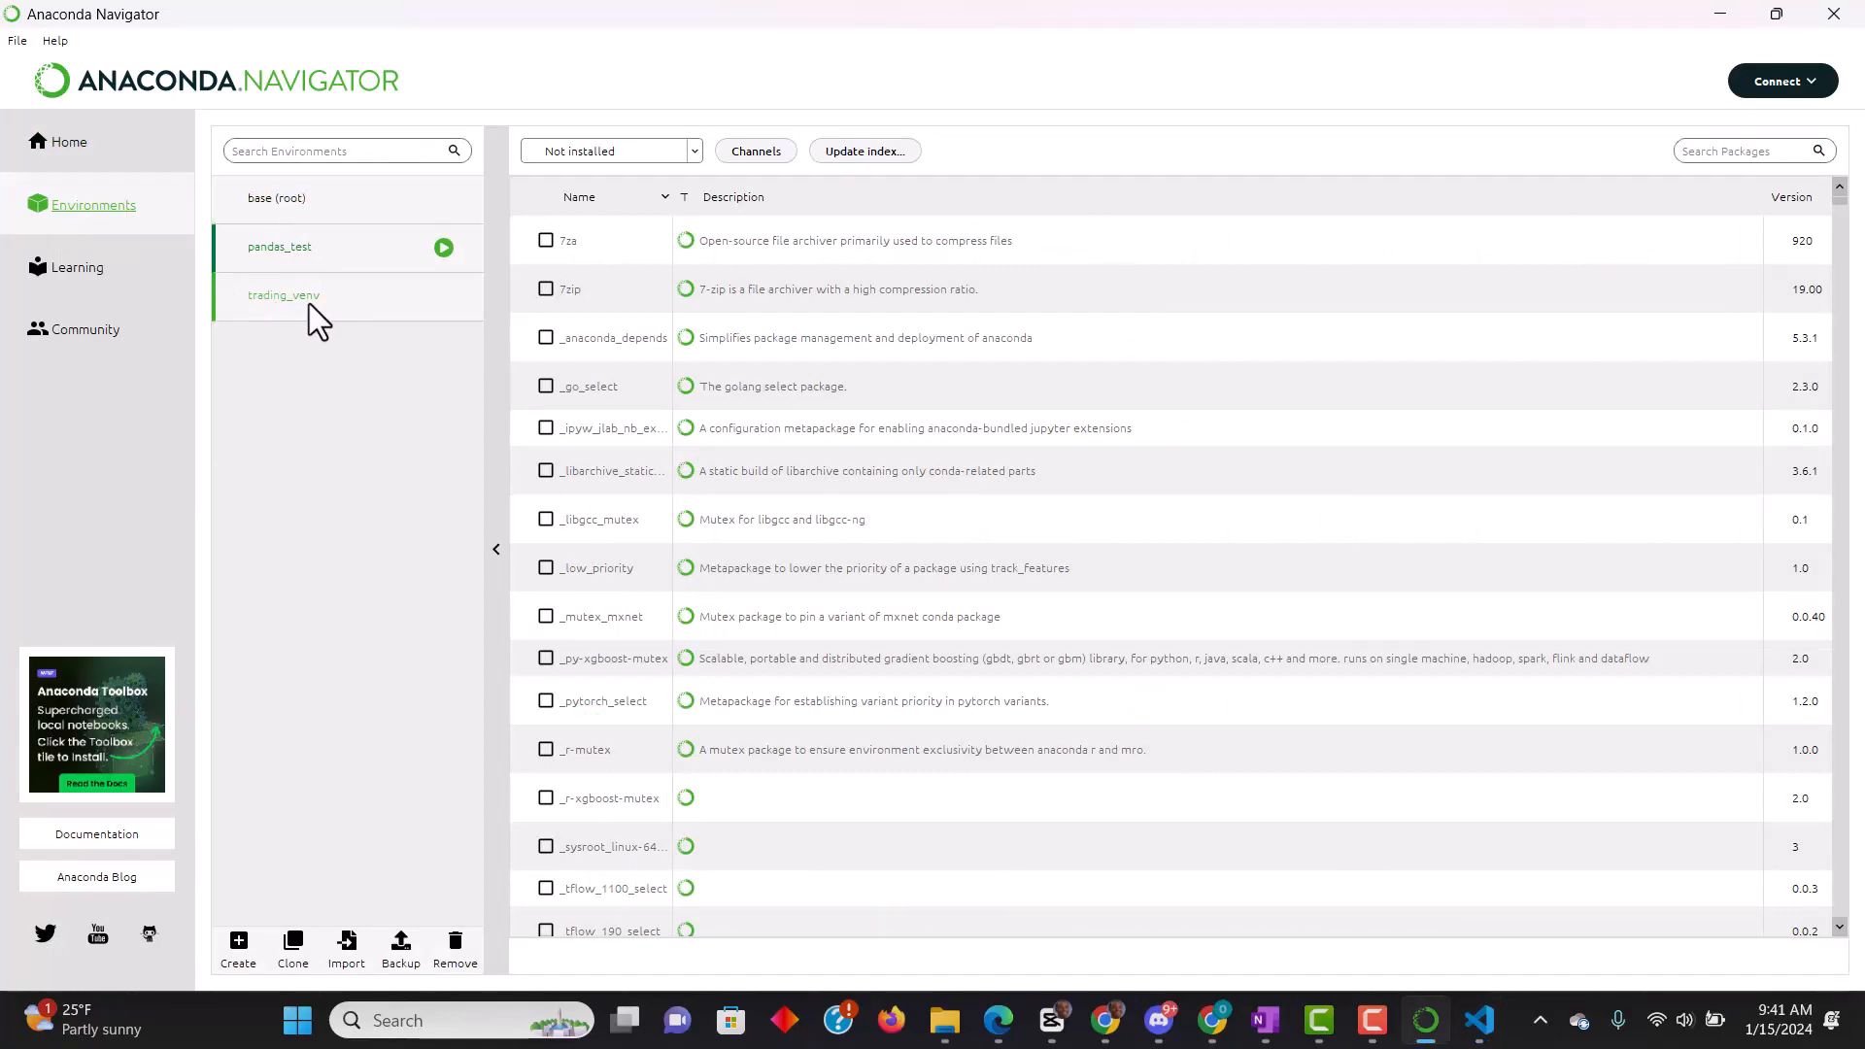
{"action": "key", "text": "alt+Tab"}
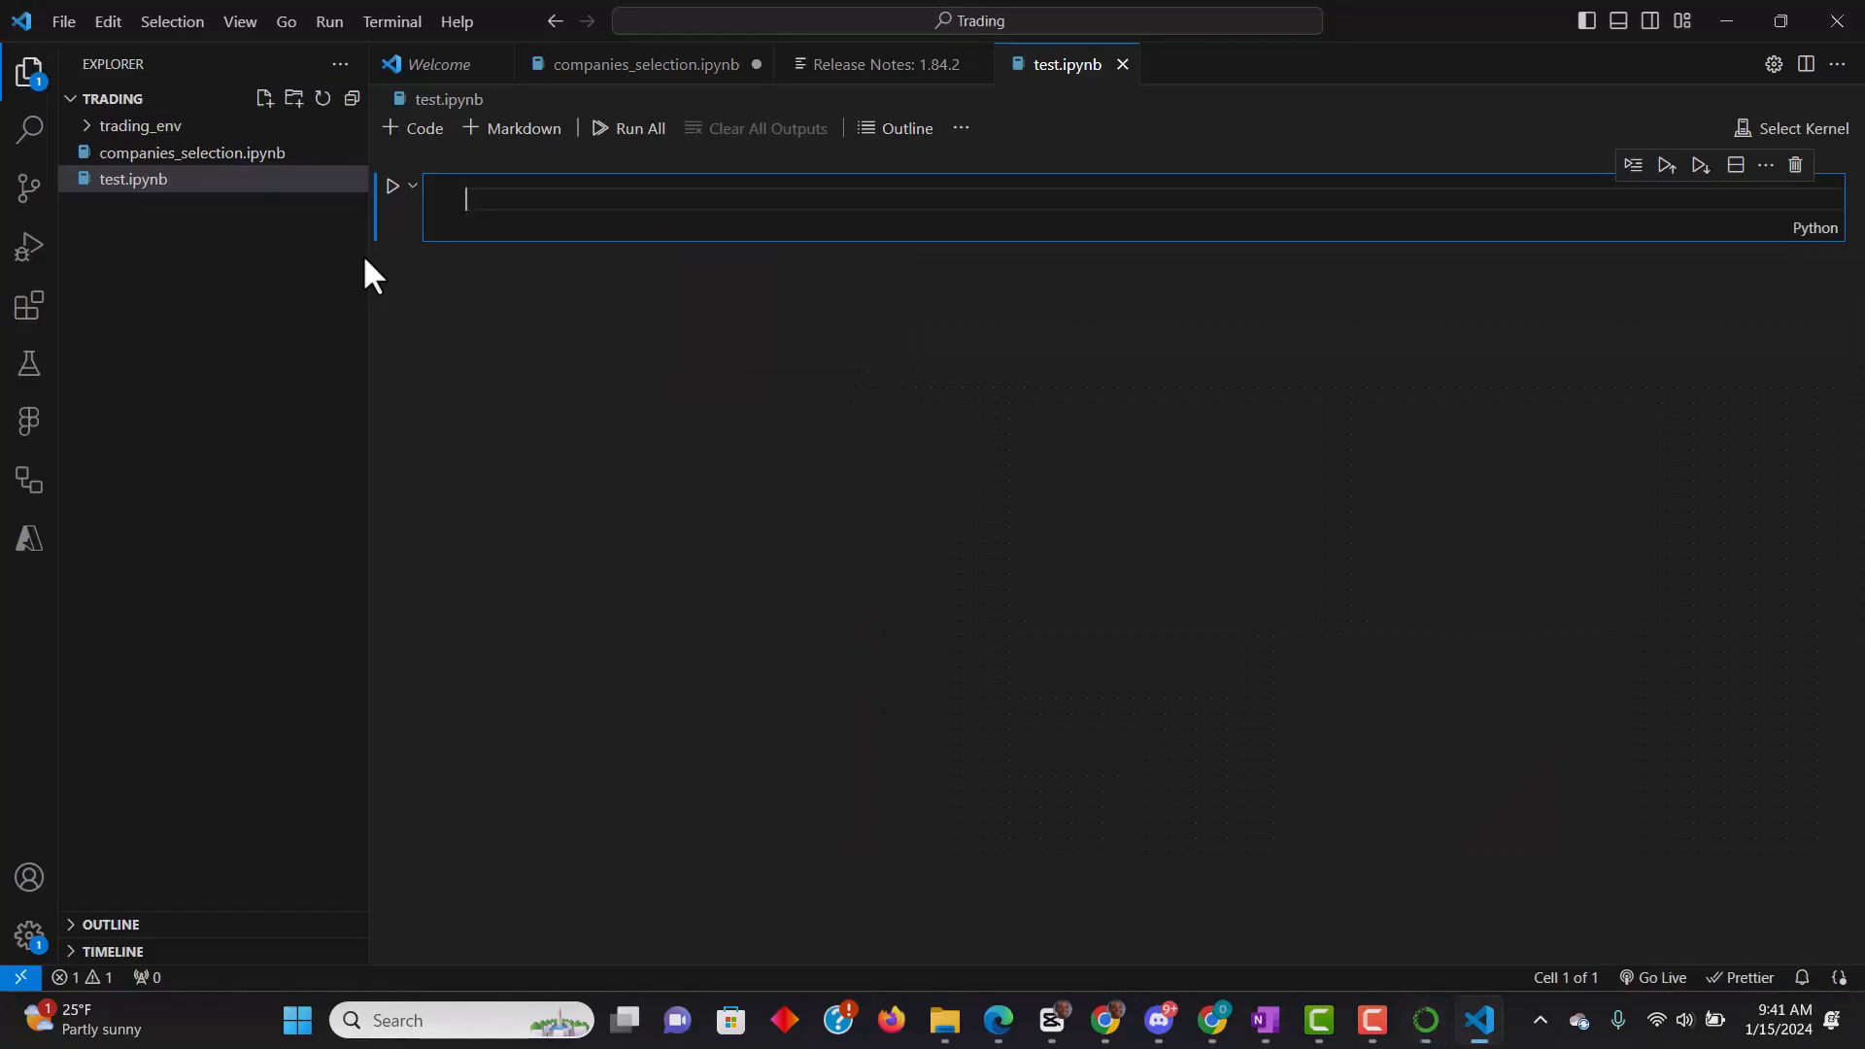
- Set the kernel of test.ipynb to the pandas_test (Python 3.11.7) environment
{"action": "left_click", "coordinate": [1787, 132]}
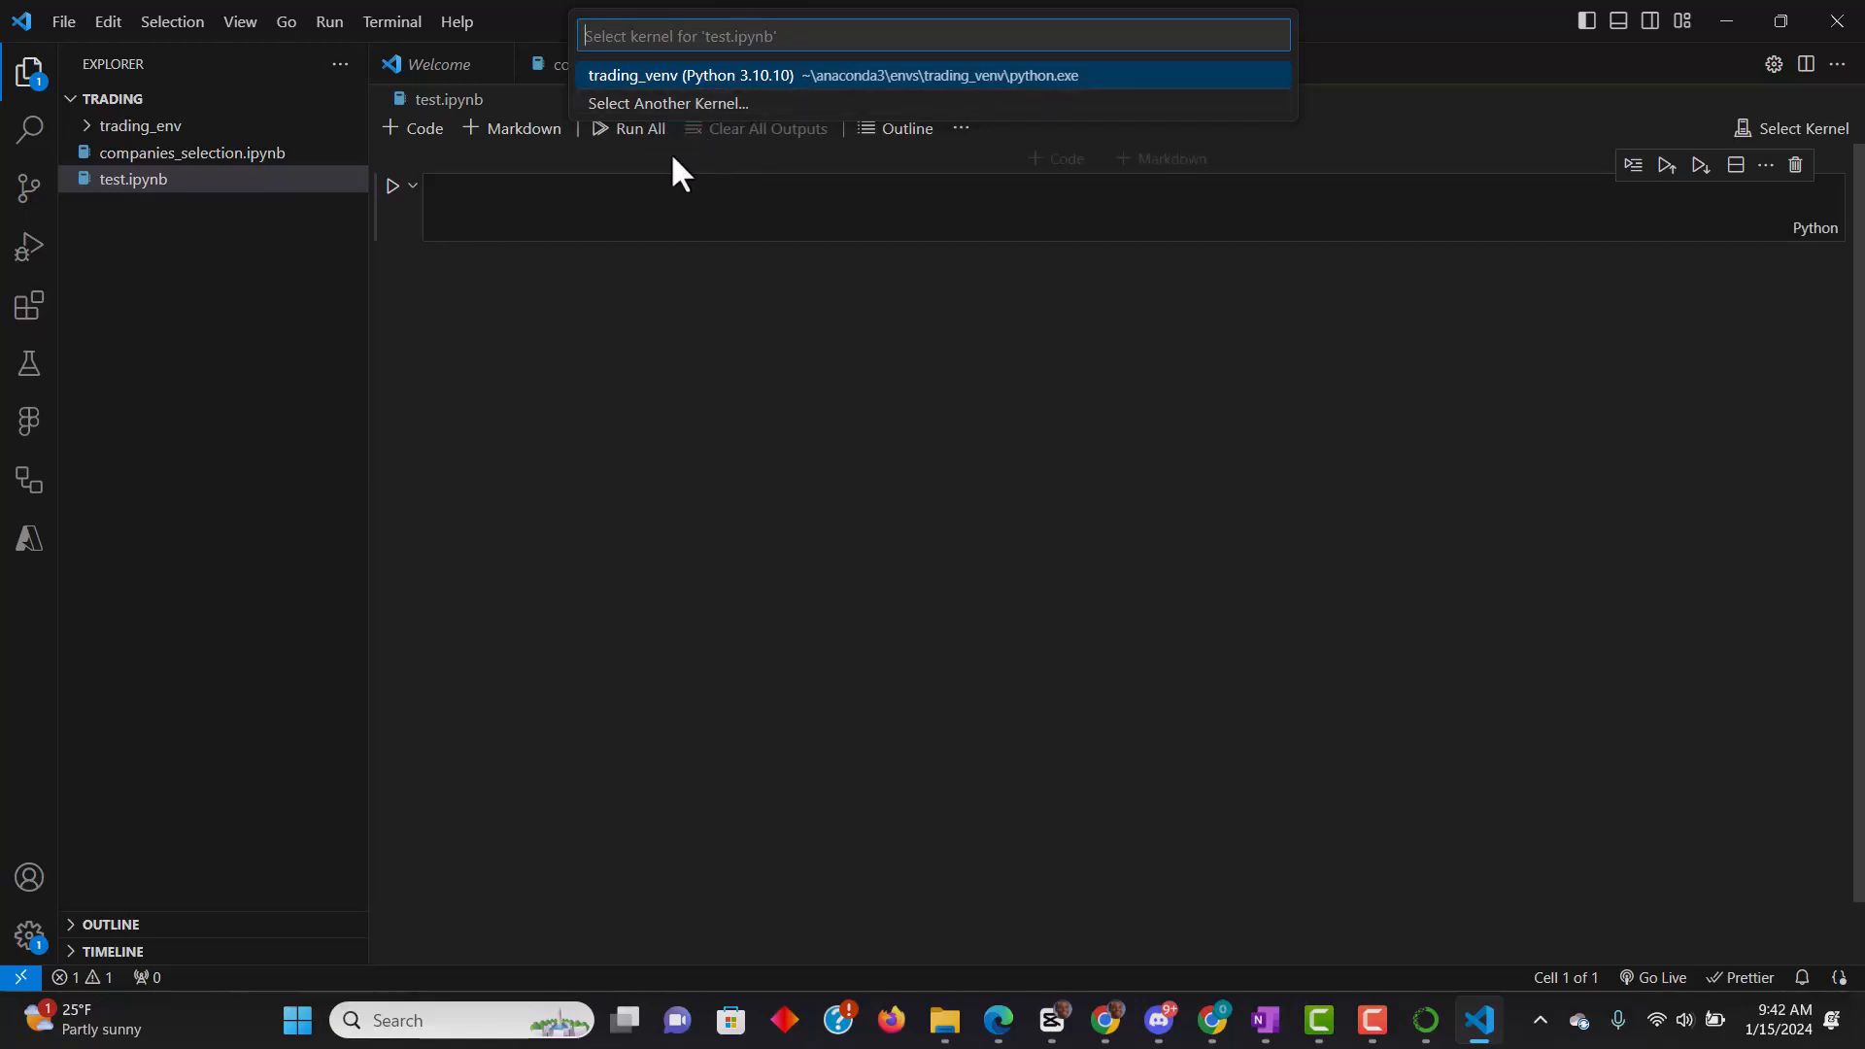
{"action": "left_click", "coordinate": [631, 105]}
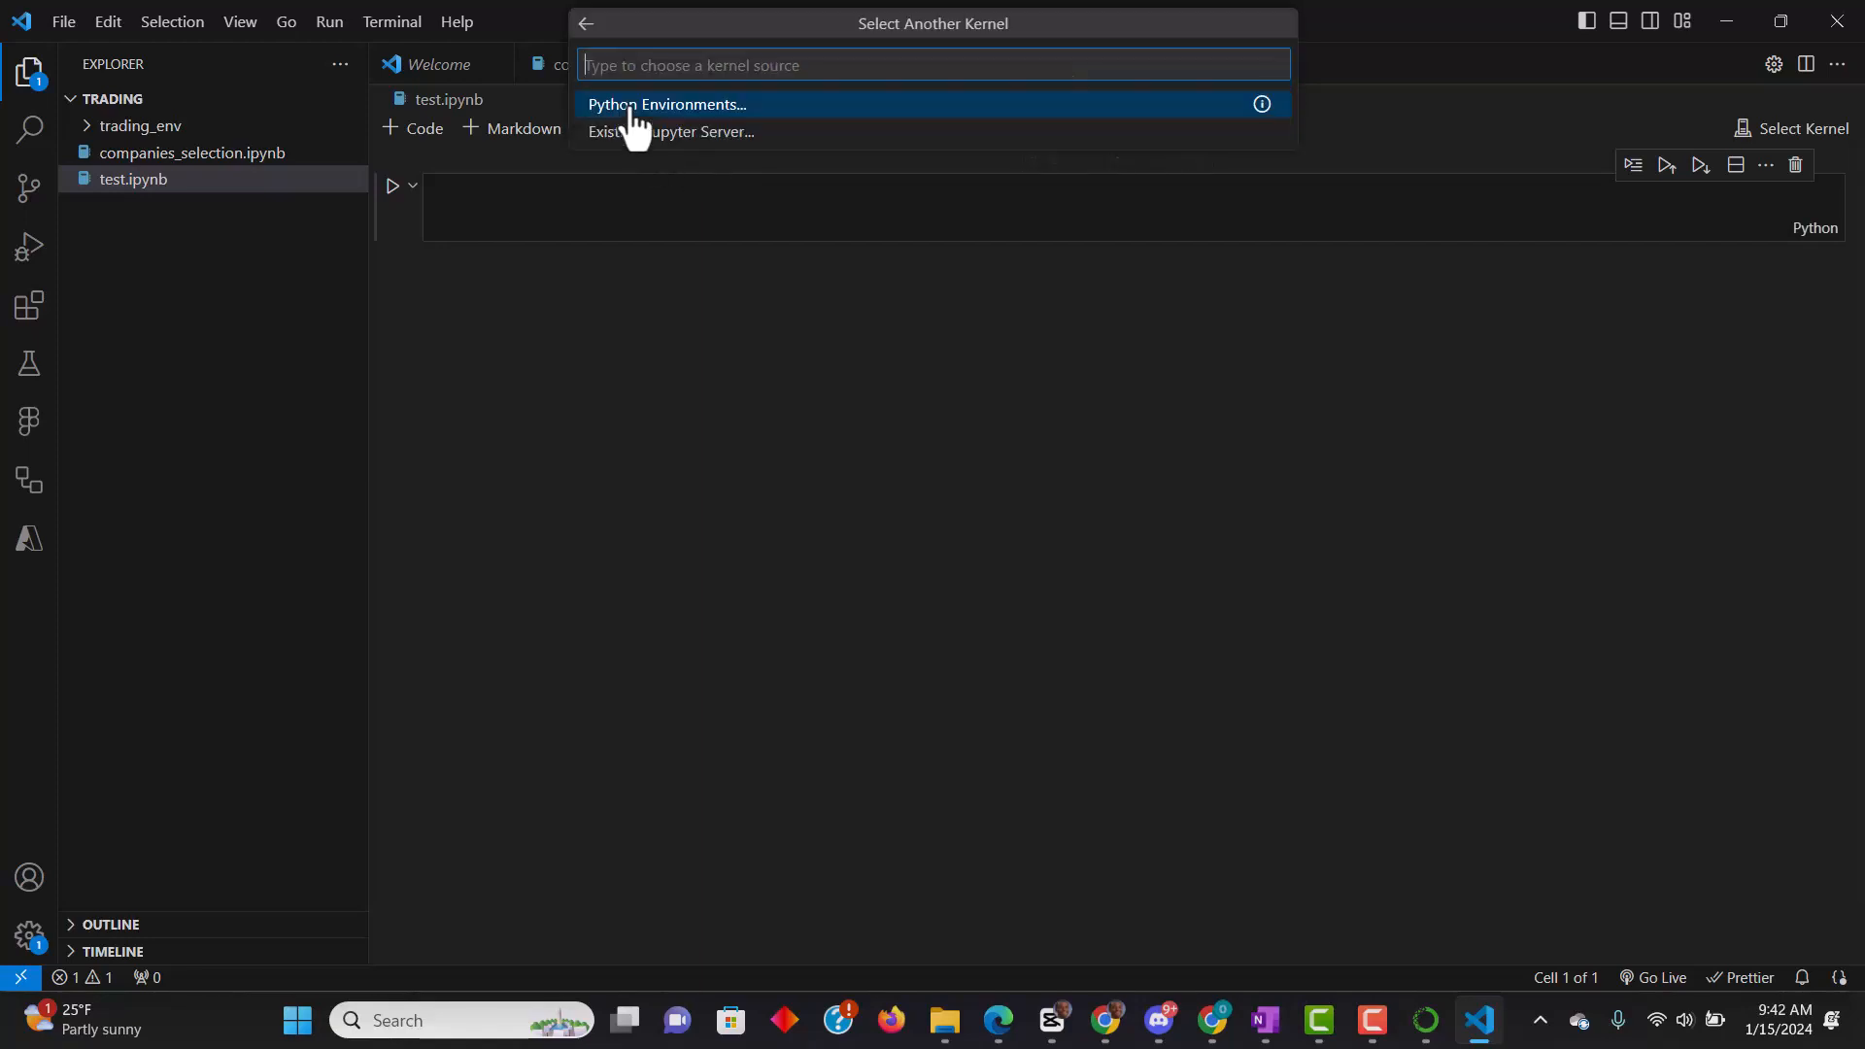
{"action": "left_click", "coordinate": [608, 109]}
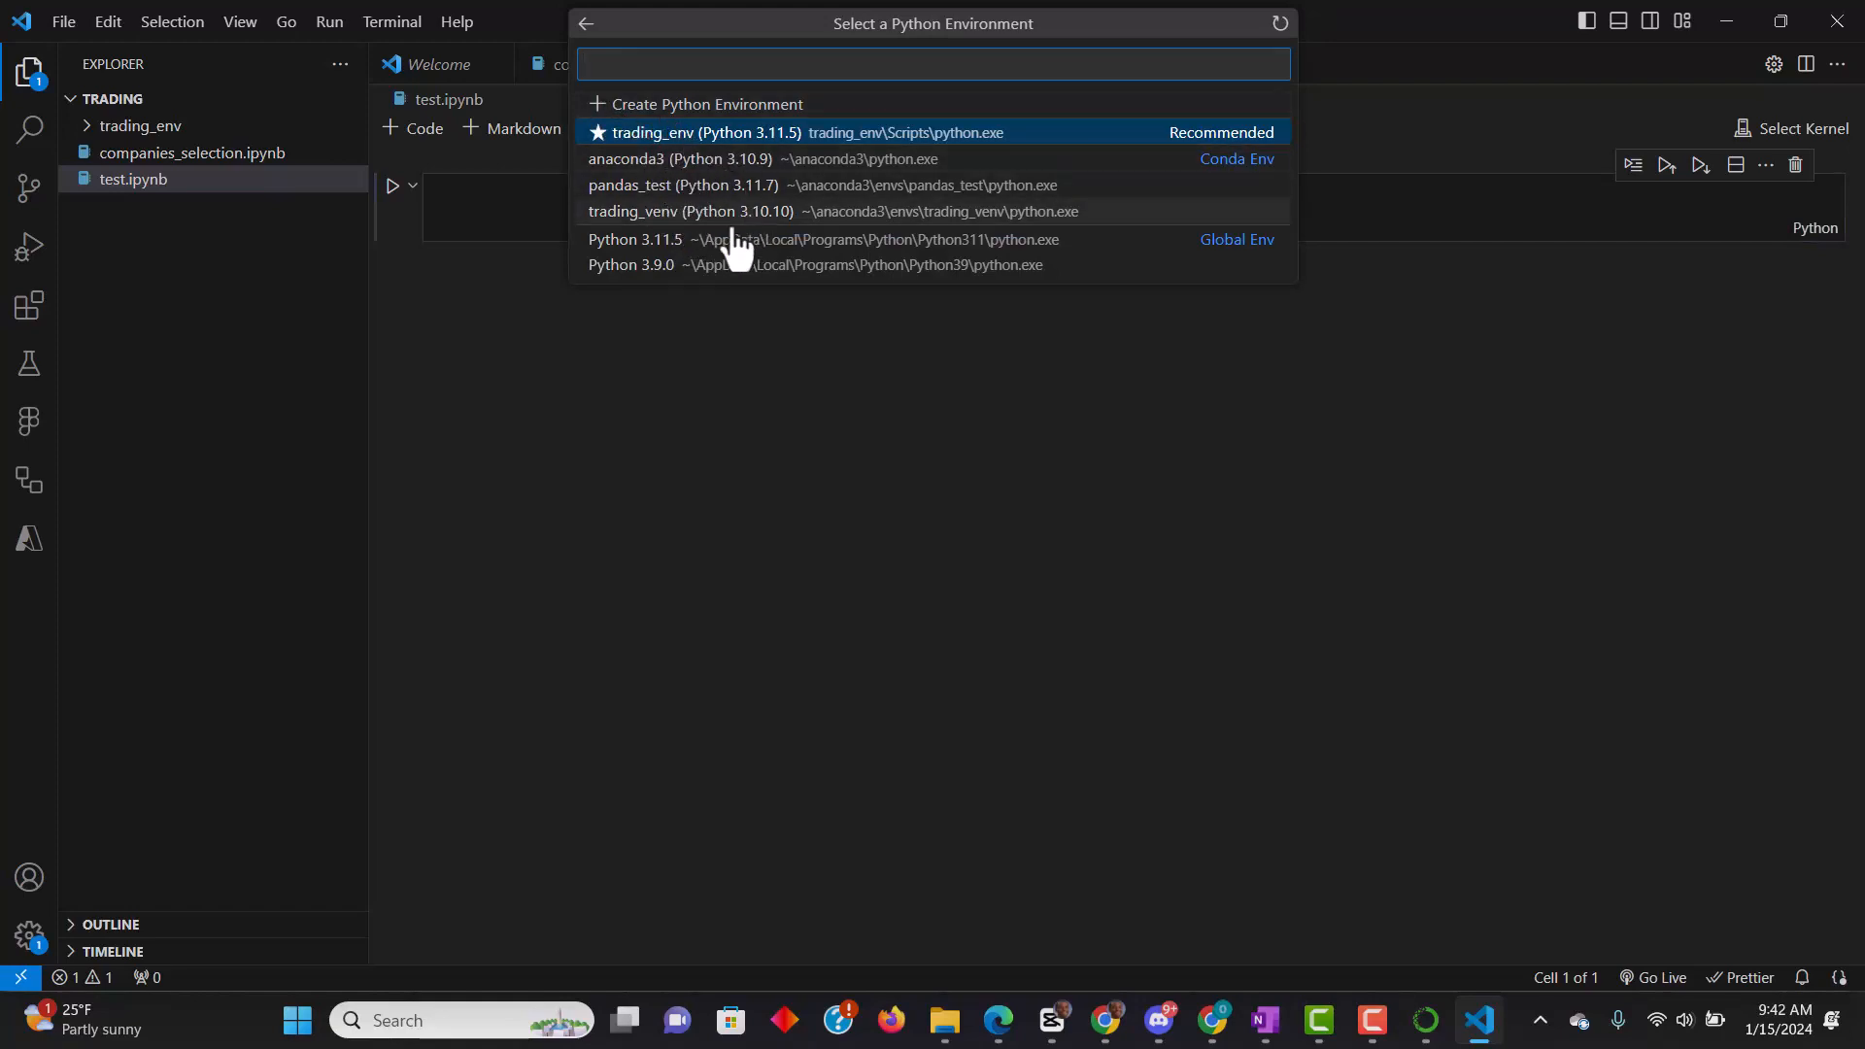
{"action": "left_click", "coordinate": [675, 186]}
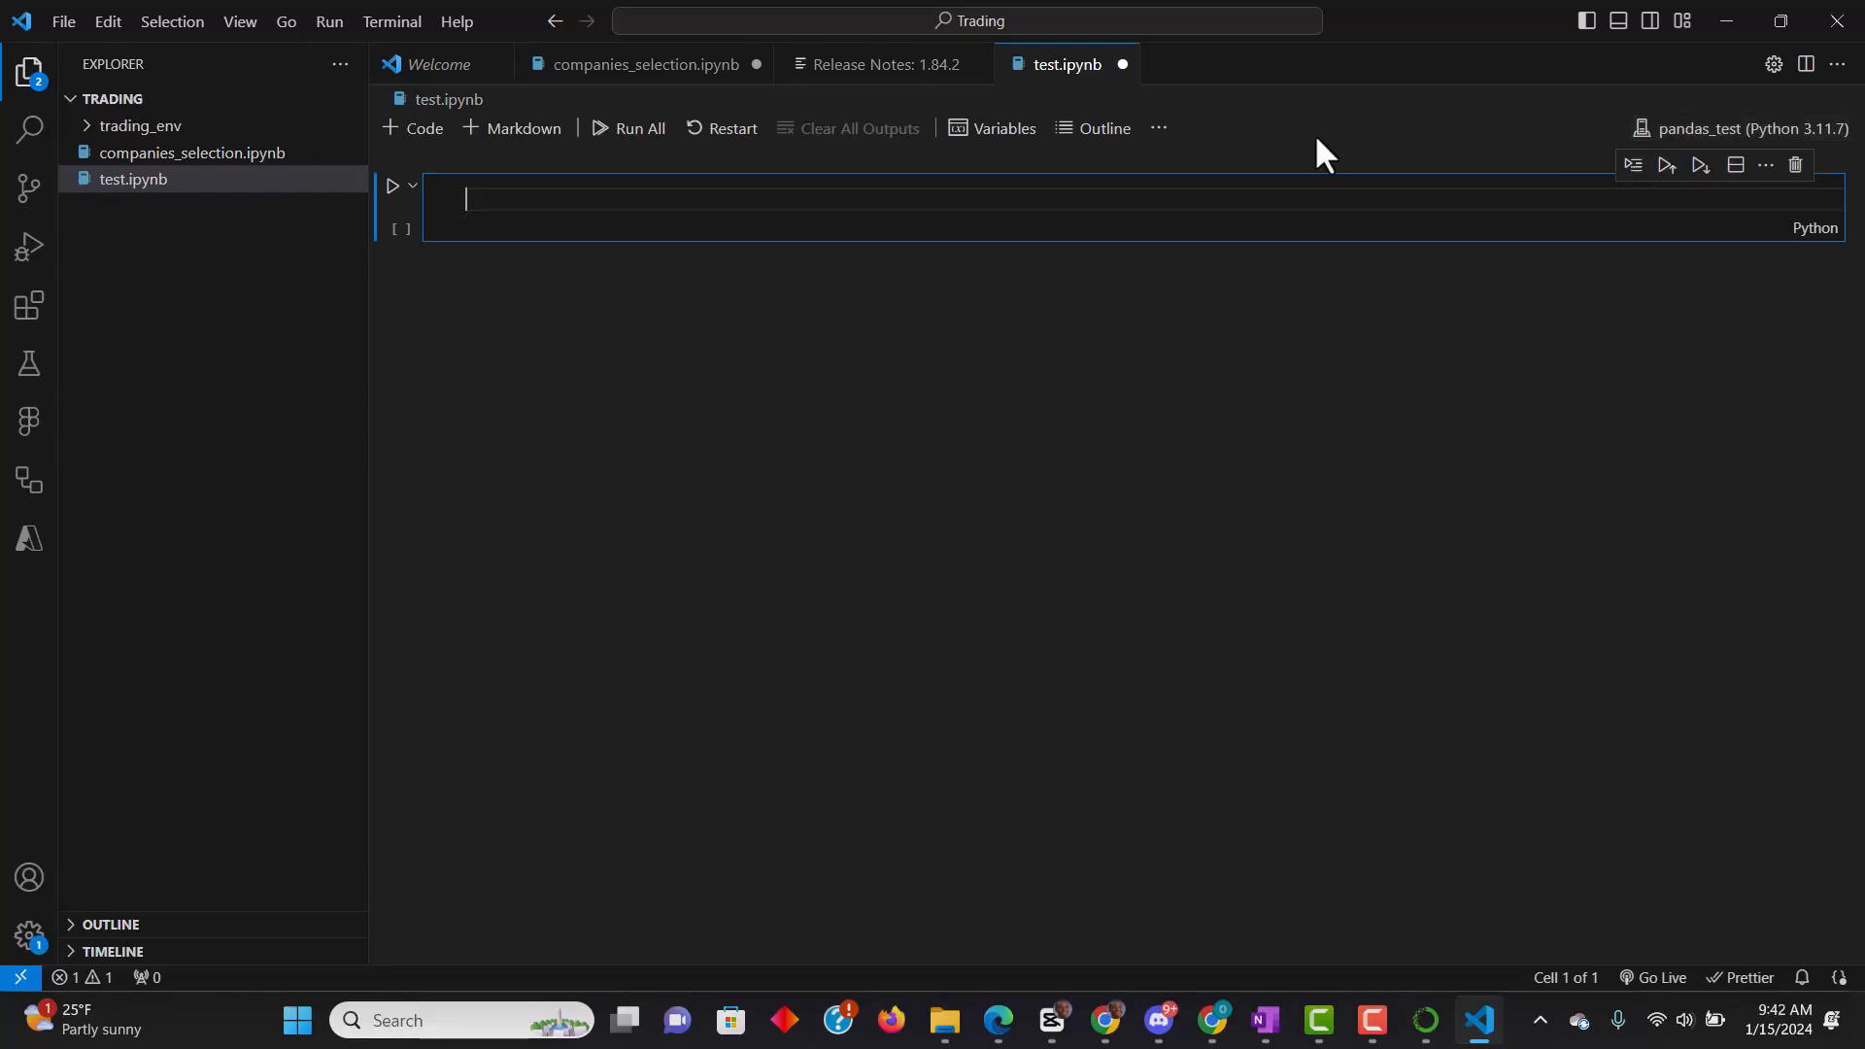
- Enter "import pandas" in the first notebook cell and run it
{"action": "type", "text": "impp"}
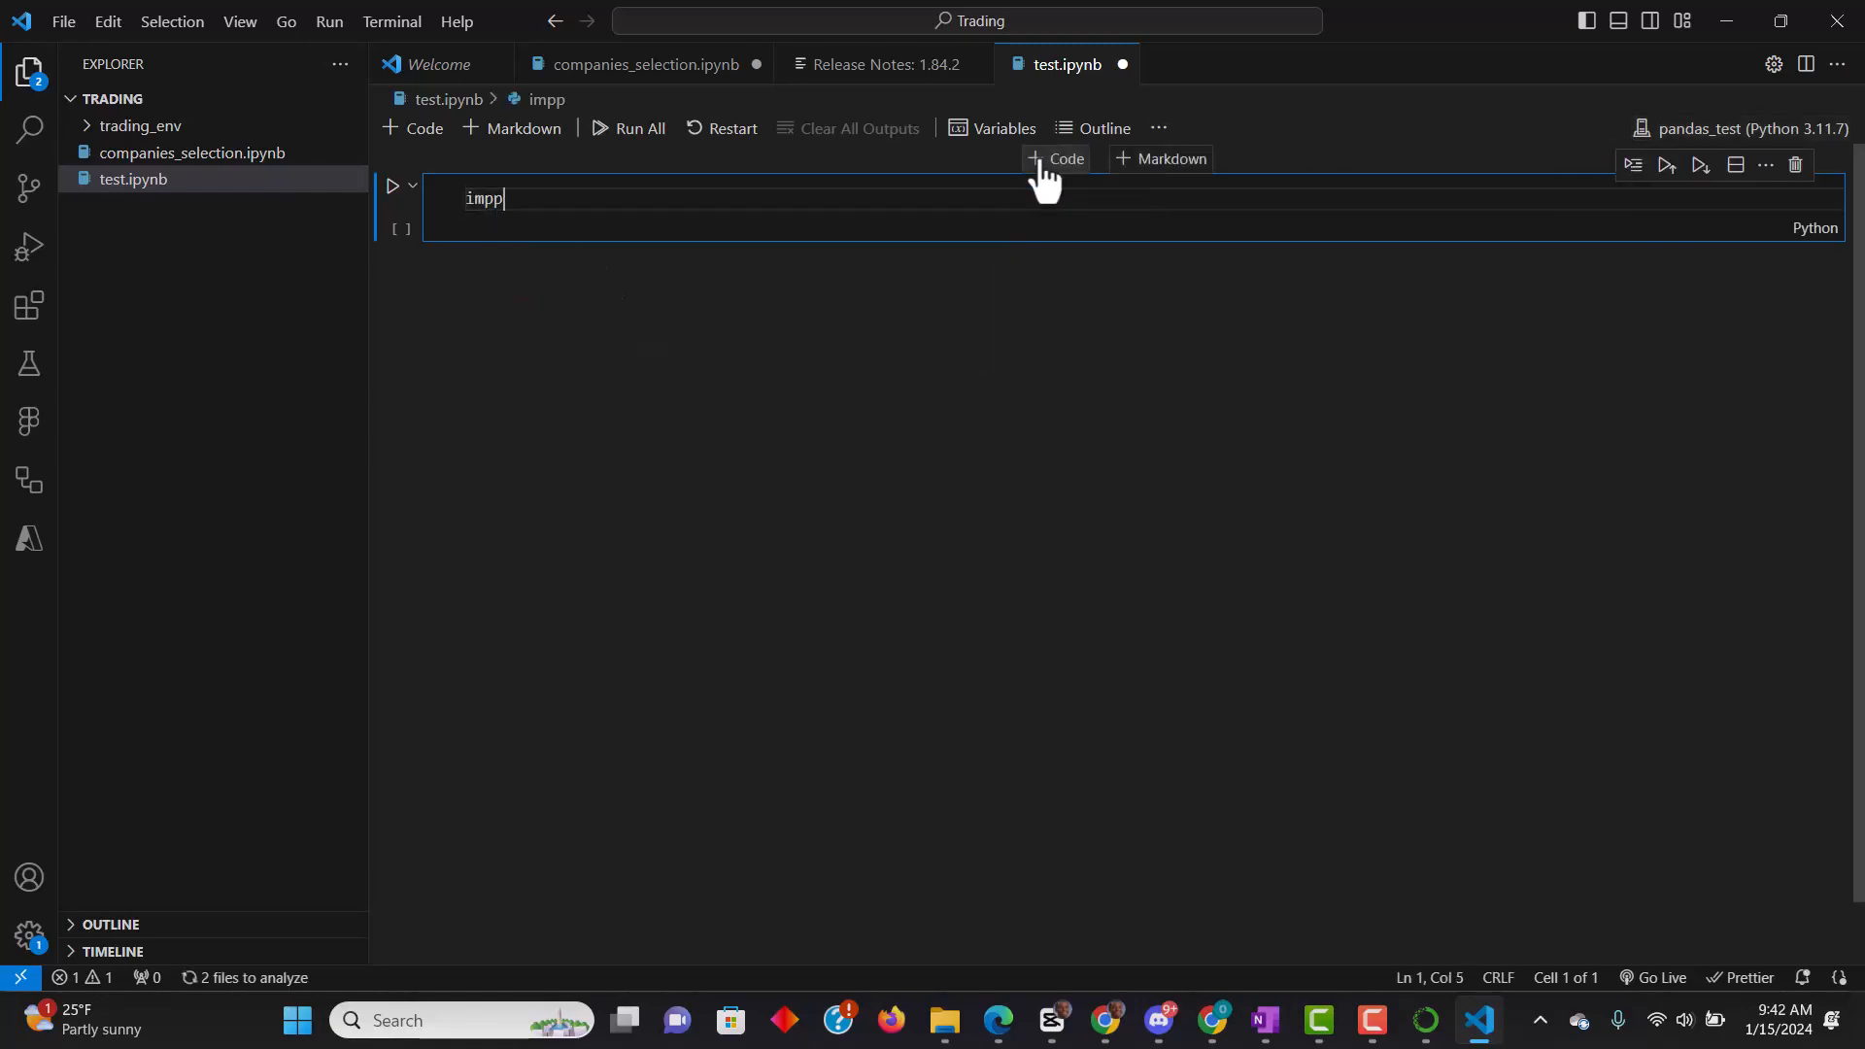
{"action": "type", "text": "rt"}
{"action": "type", "text": "ort pand"}
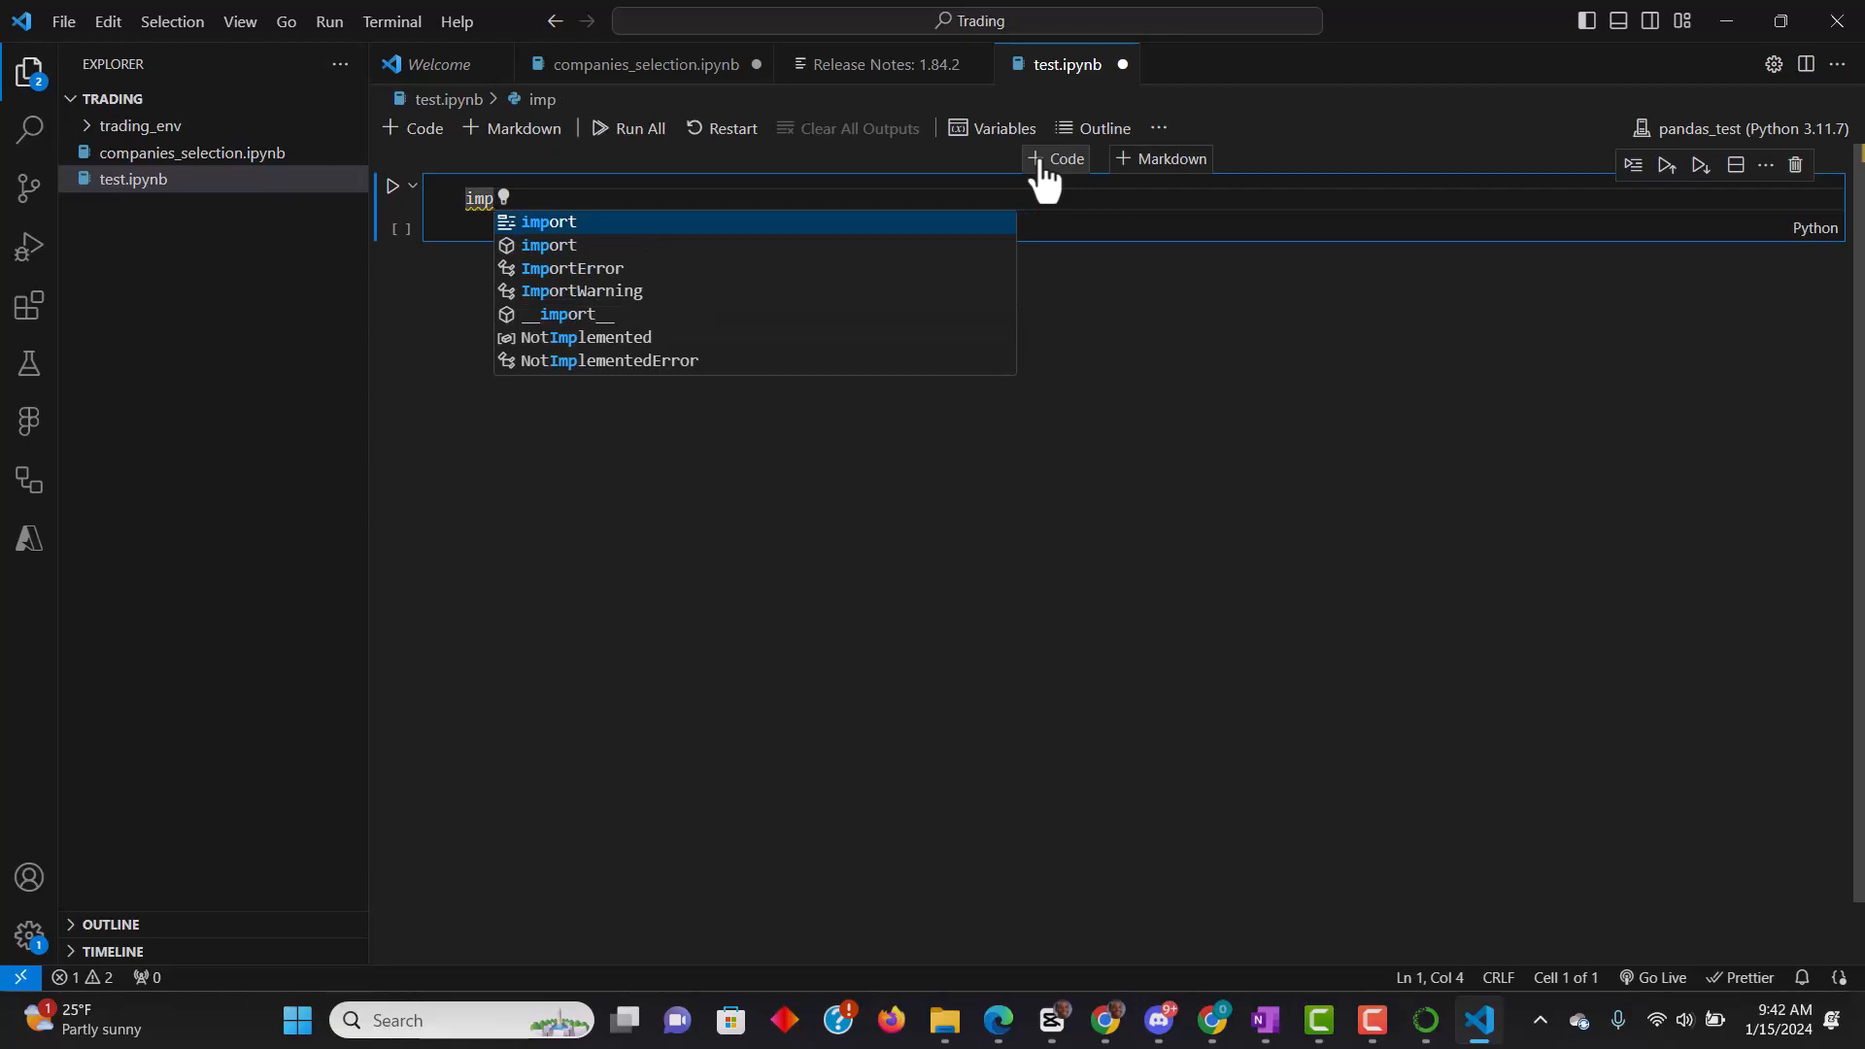
{"action": "type", "text": "as"}
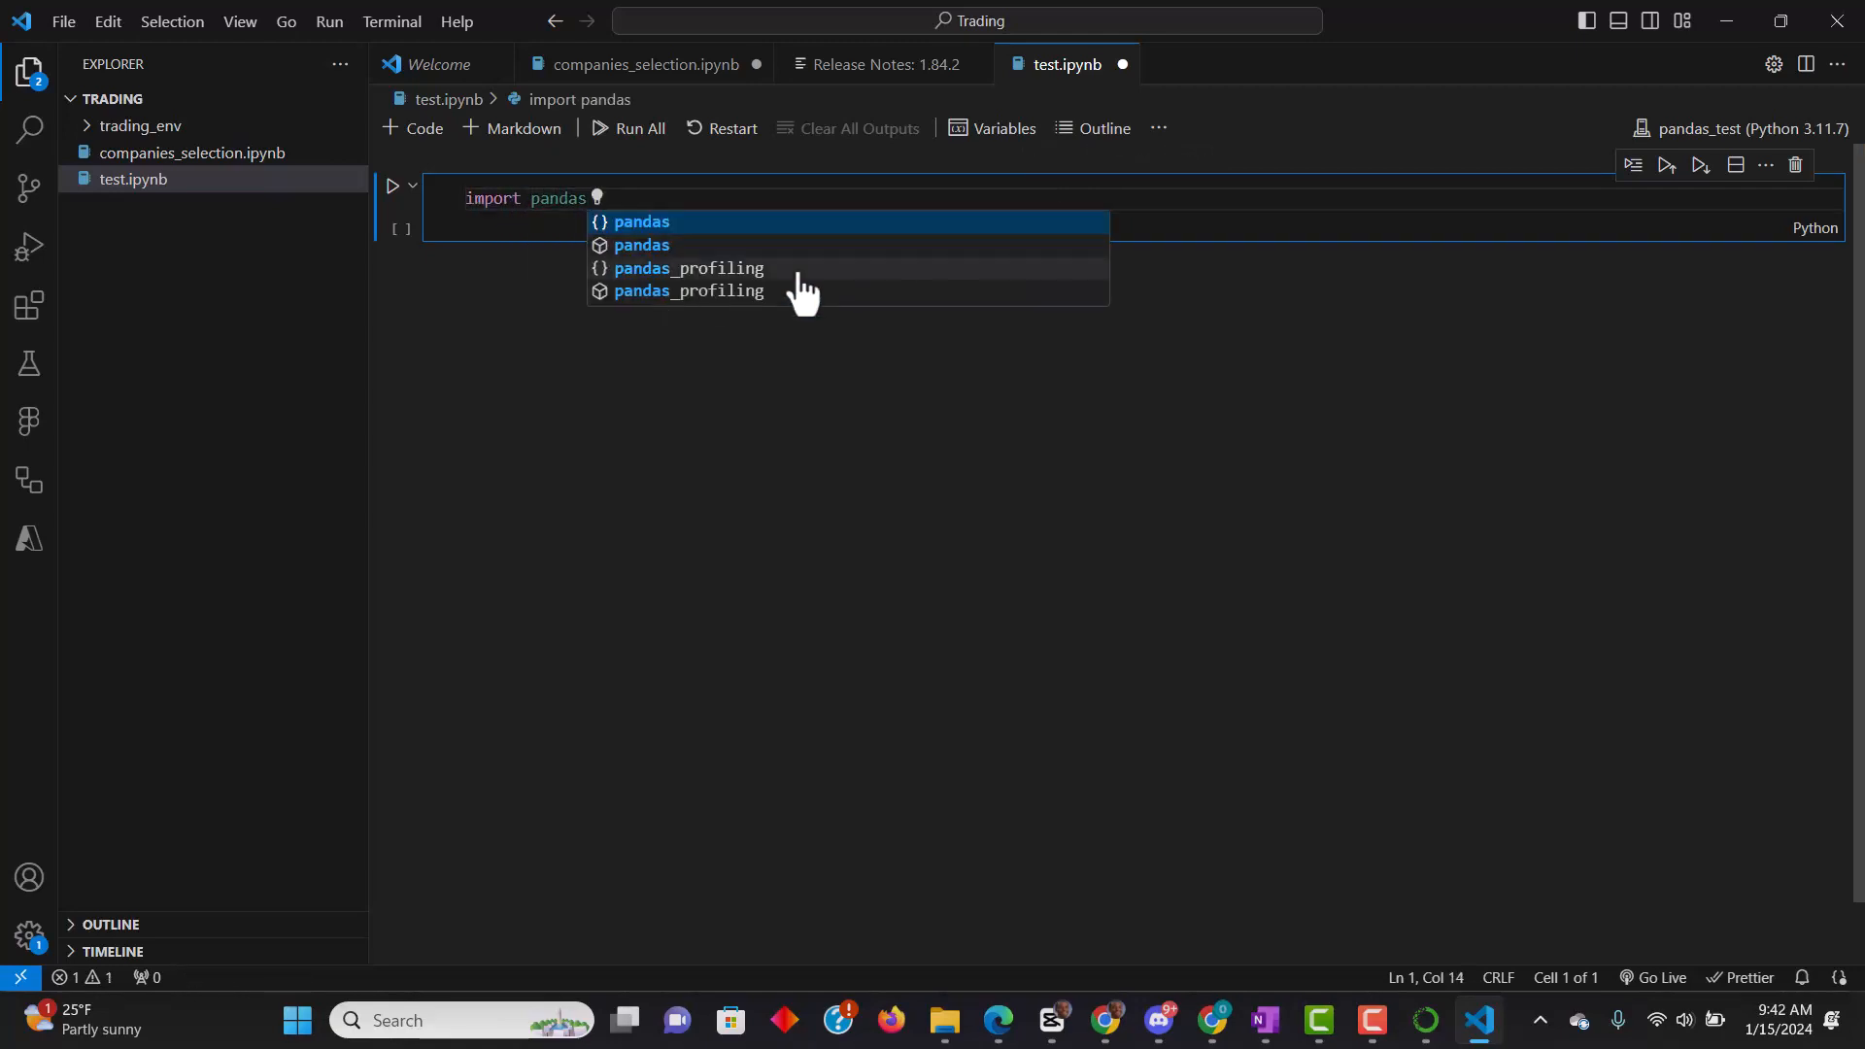
{"action": "key", "text": "shift+Return"}
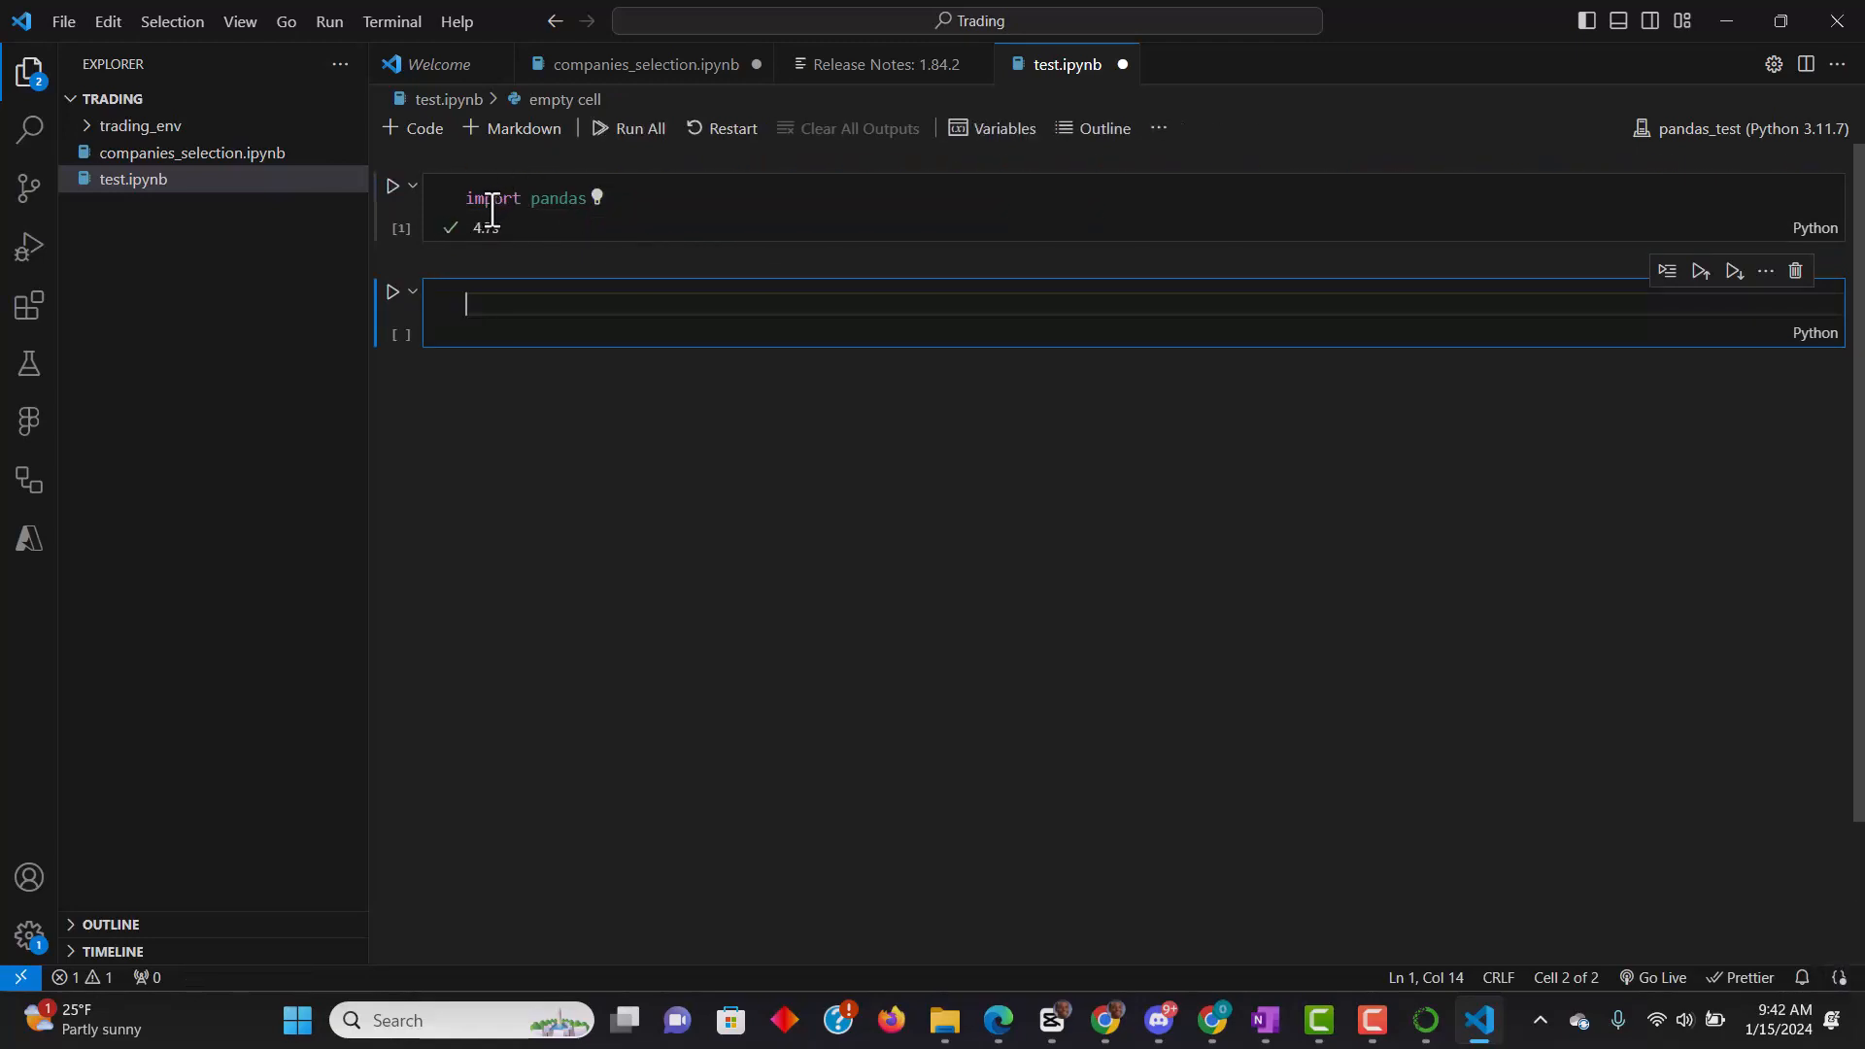
- Enter "import numpy" in the second notebook cell and run it
{"action": "left_click", "coordinate": [662, 207]}
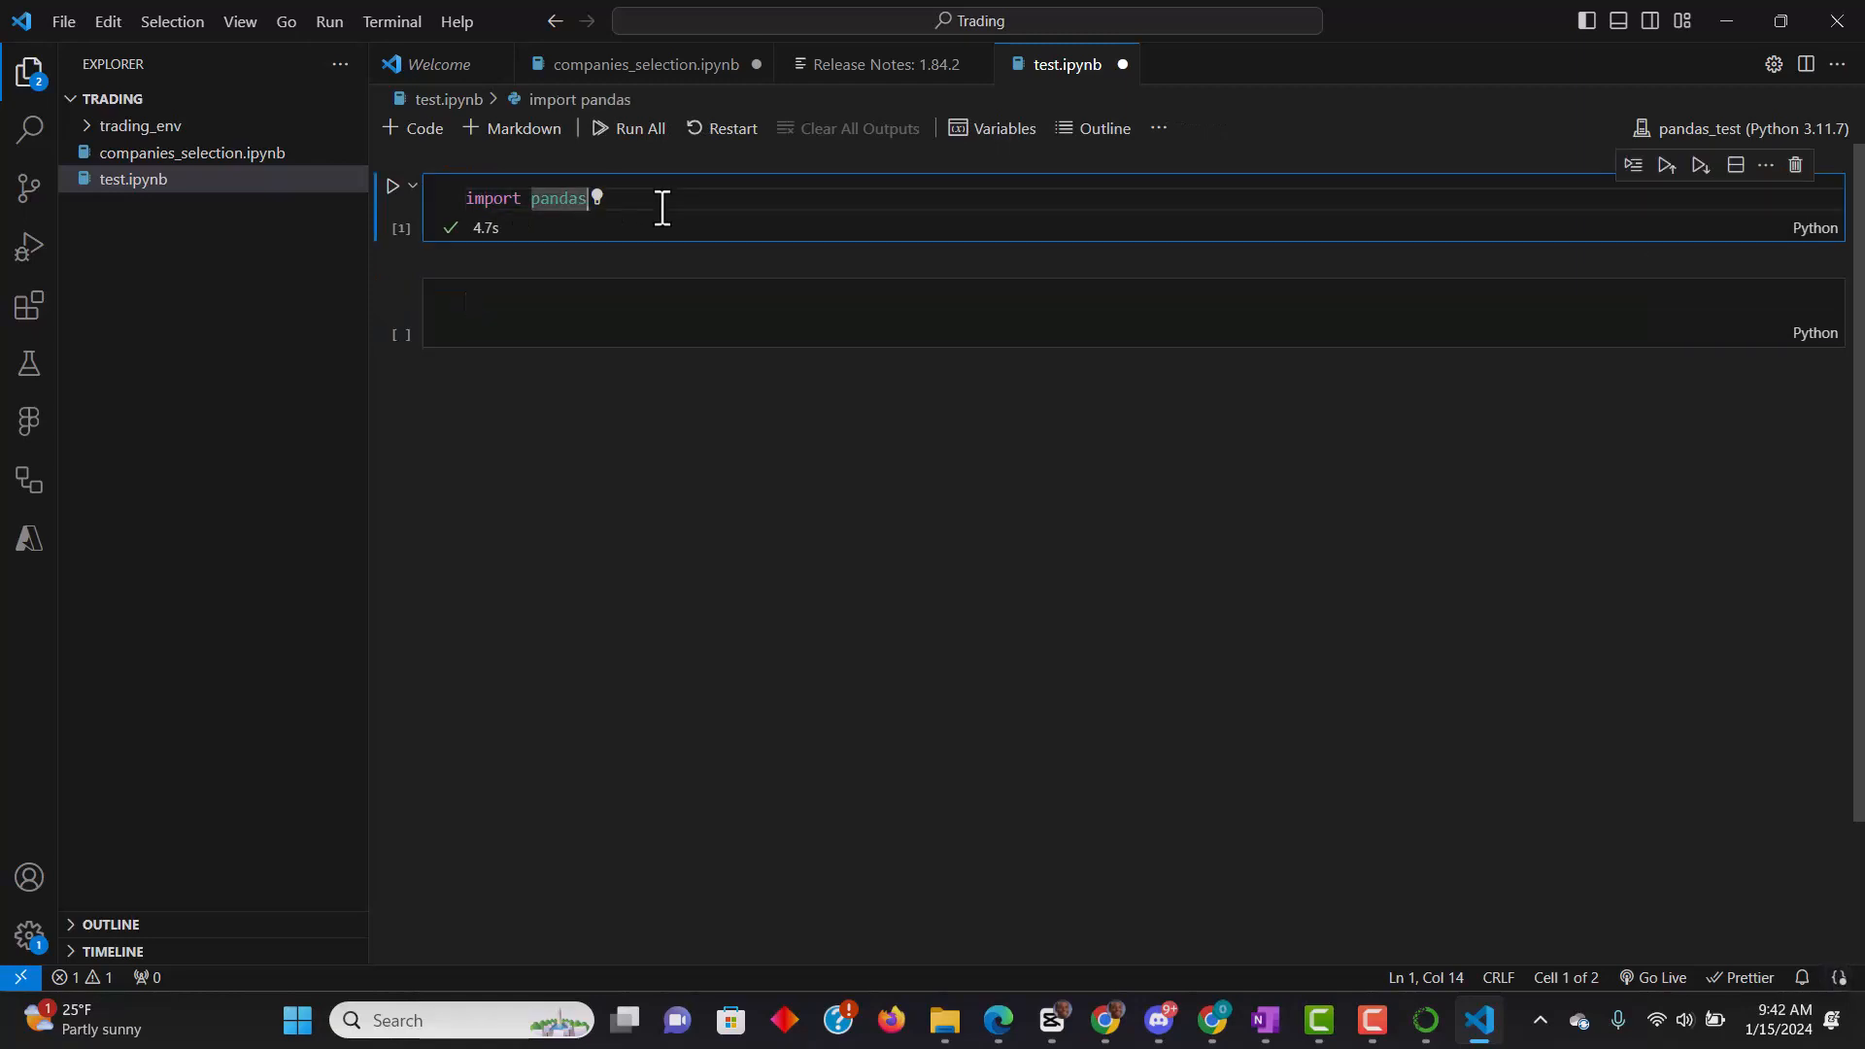
{"action": "left_click", "coordinate": [620, 307]}
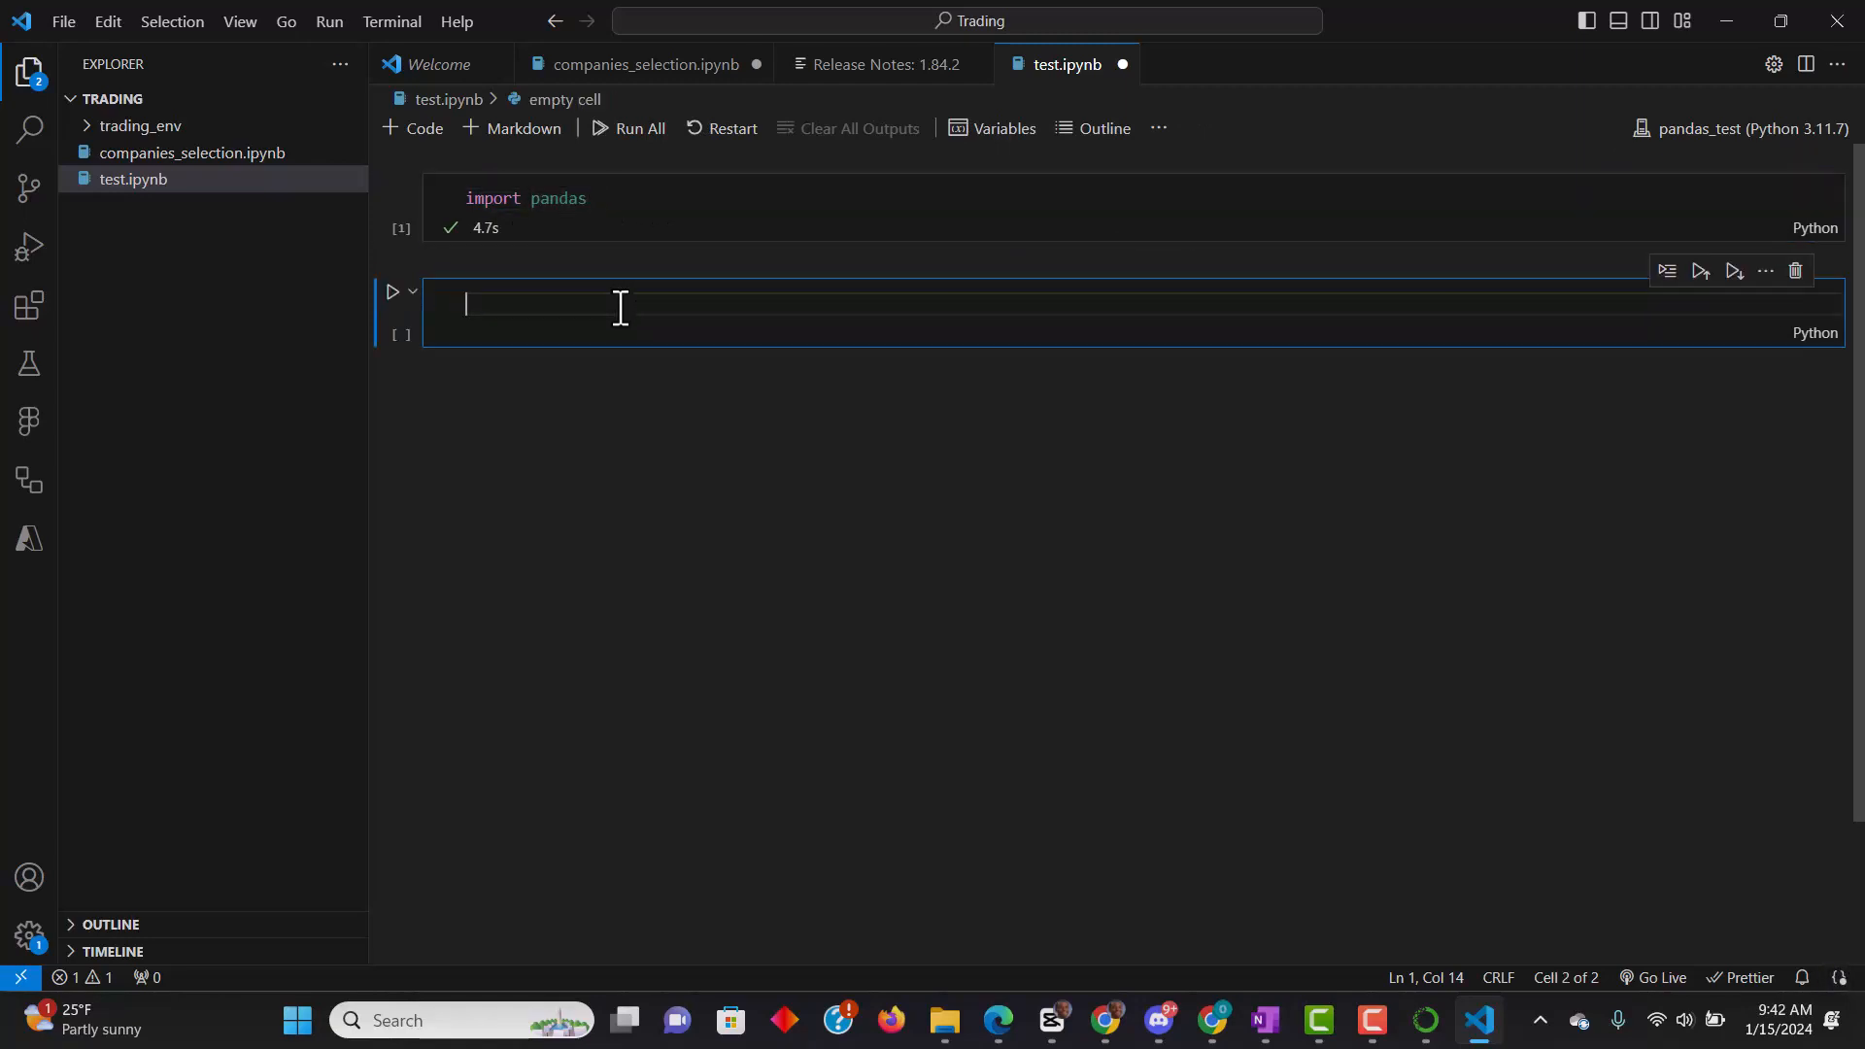
{"action": "type", "text": "import numpy"}
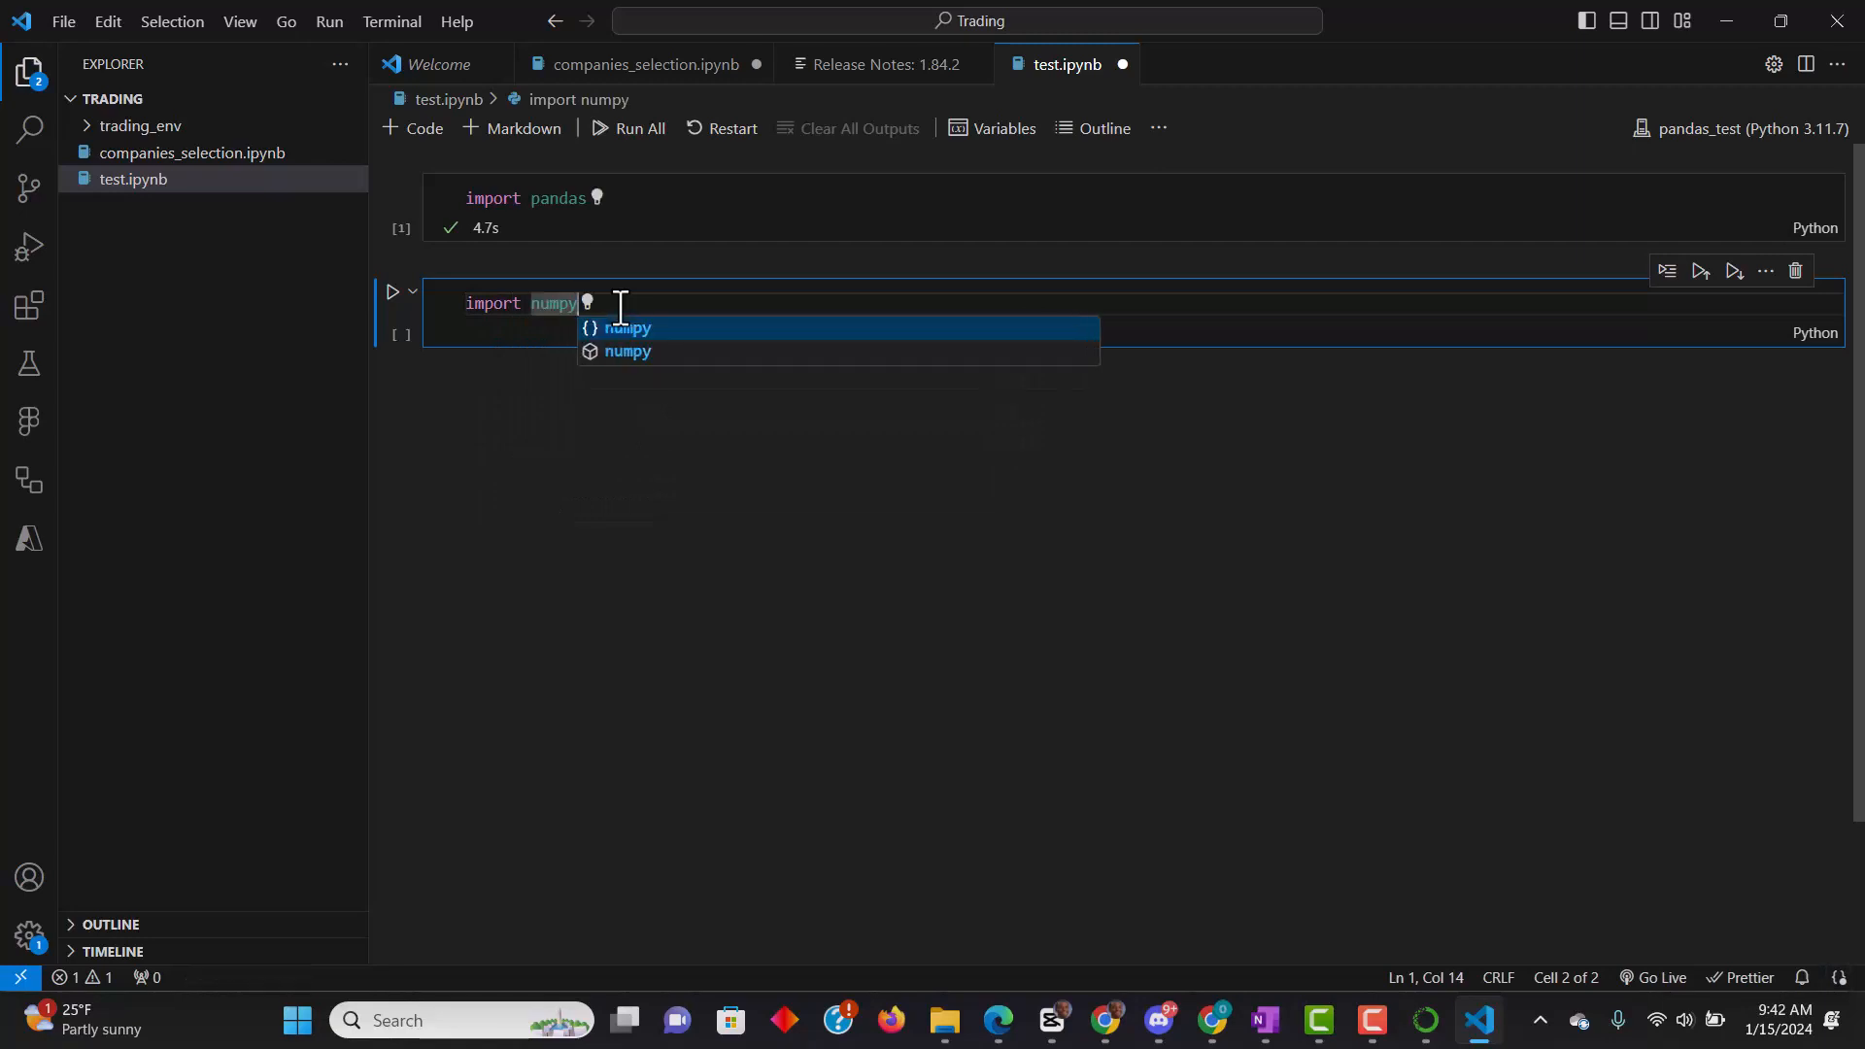
{"action": "key", "text": "shift+Return"}
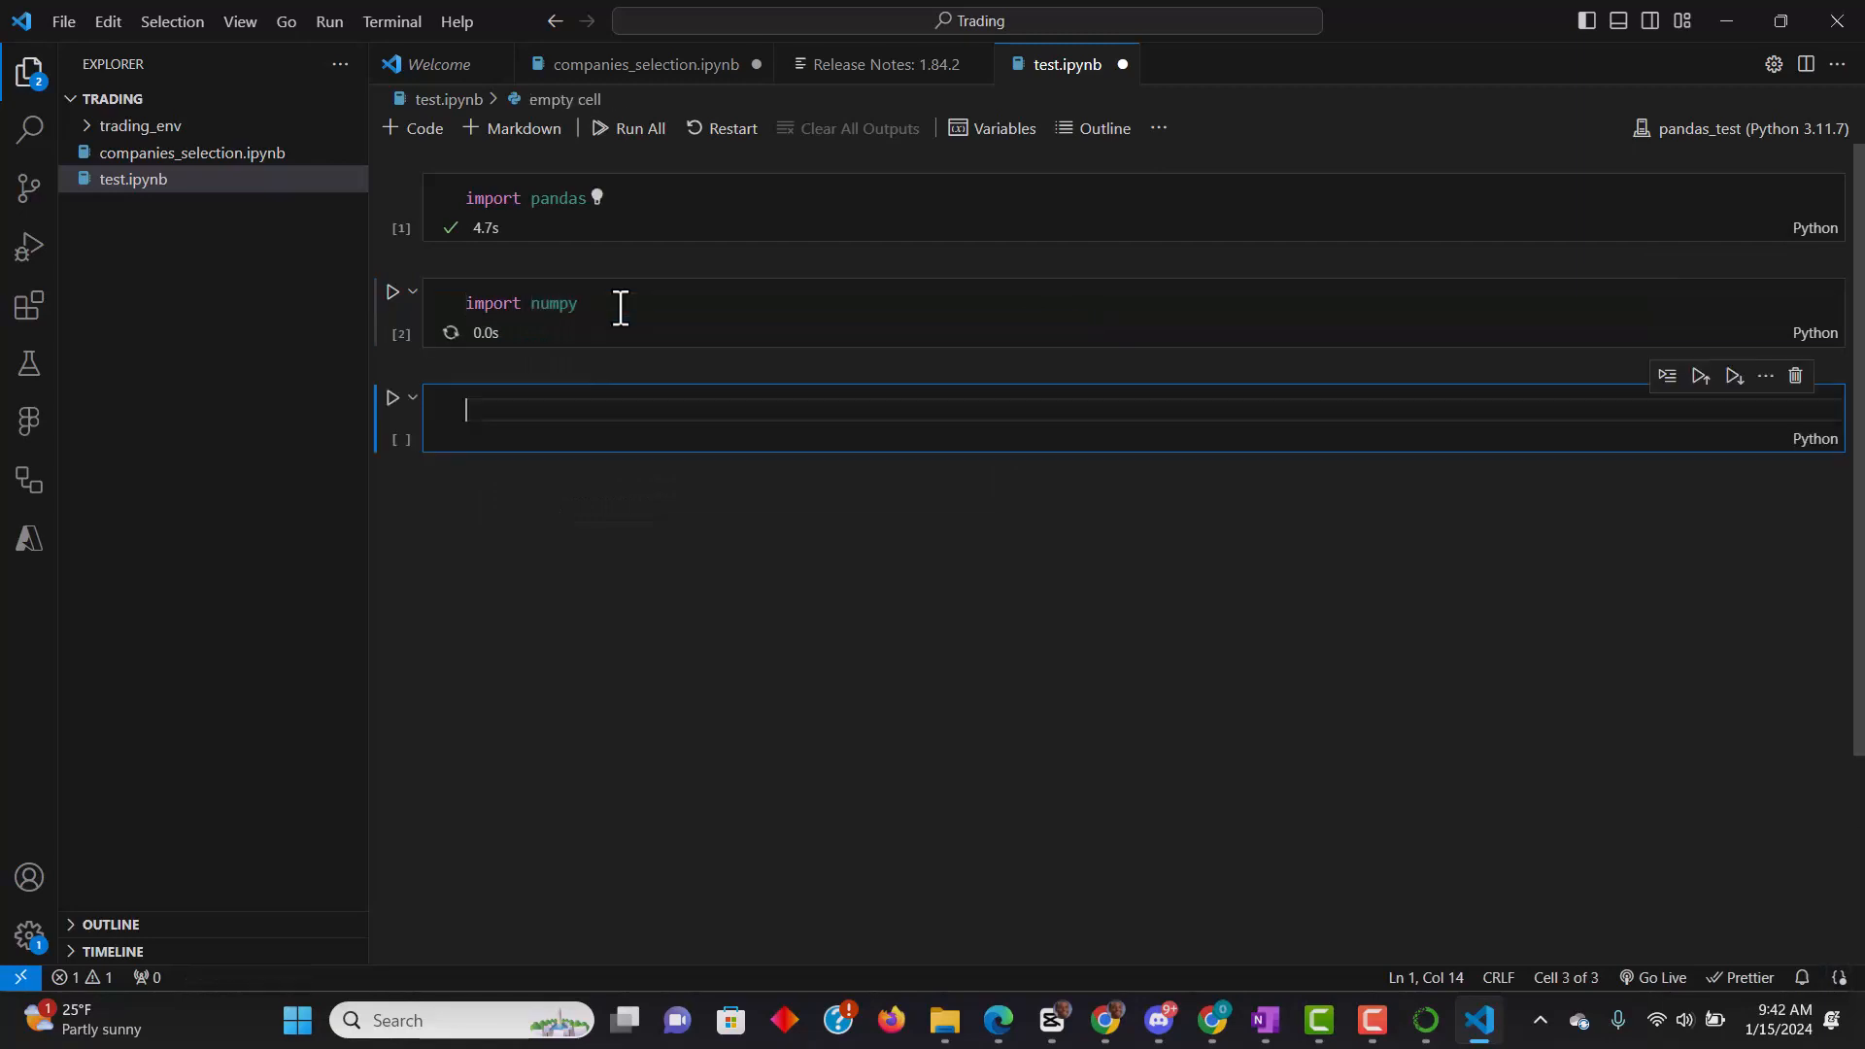
{"action": "left_click", "coordinate": [590, 309]}
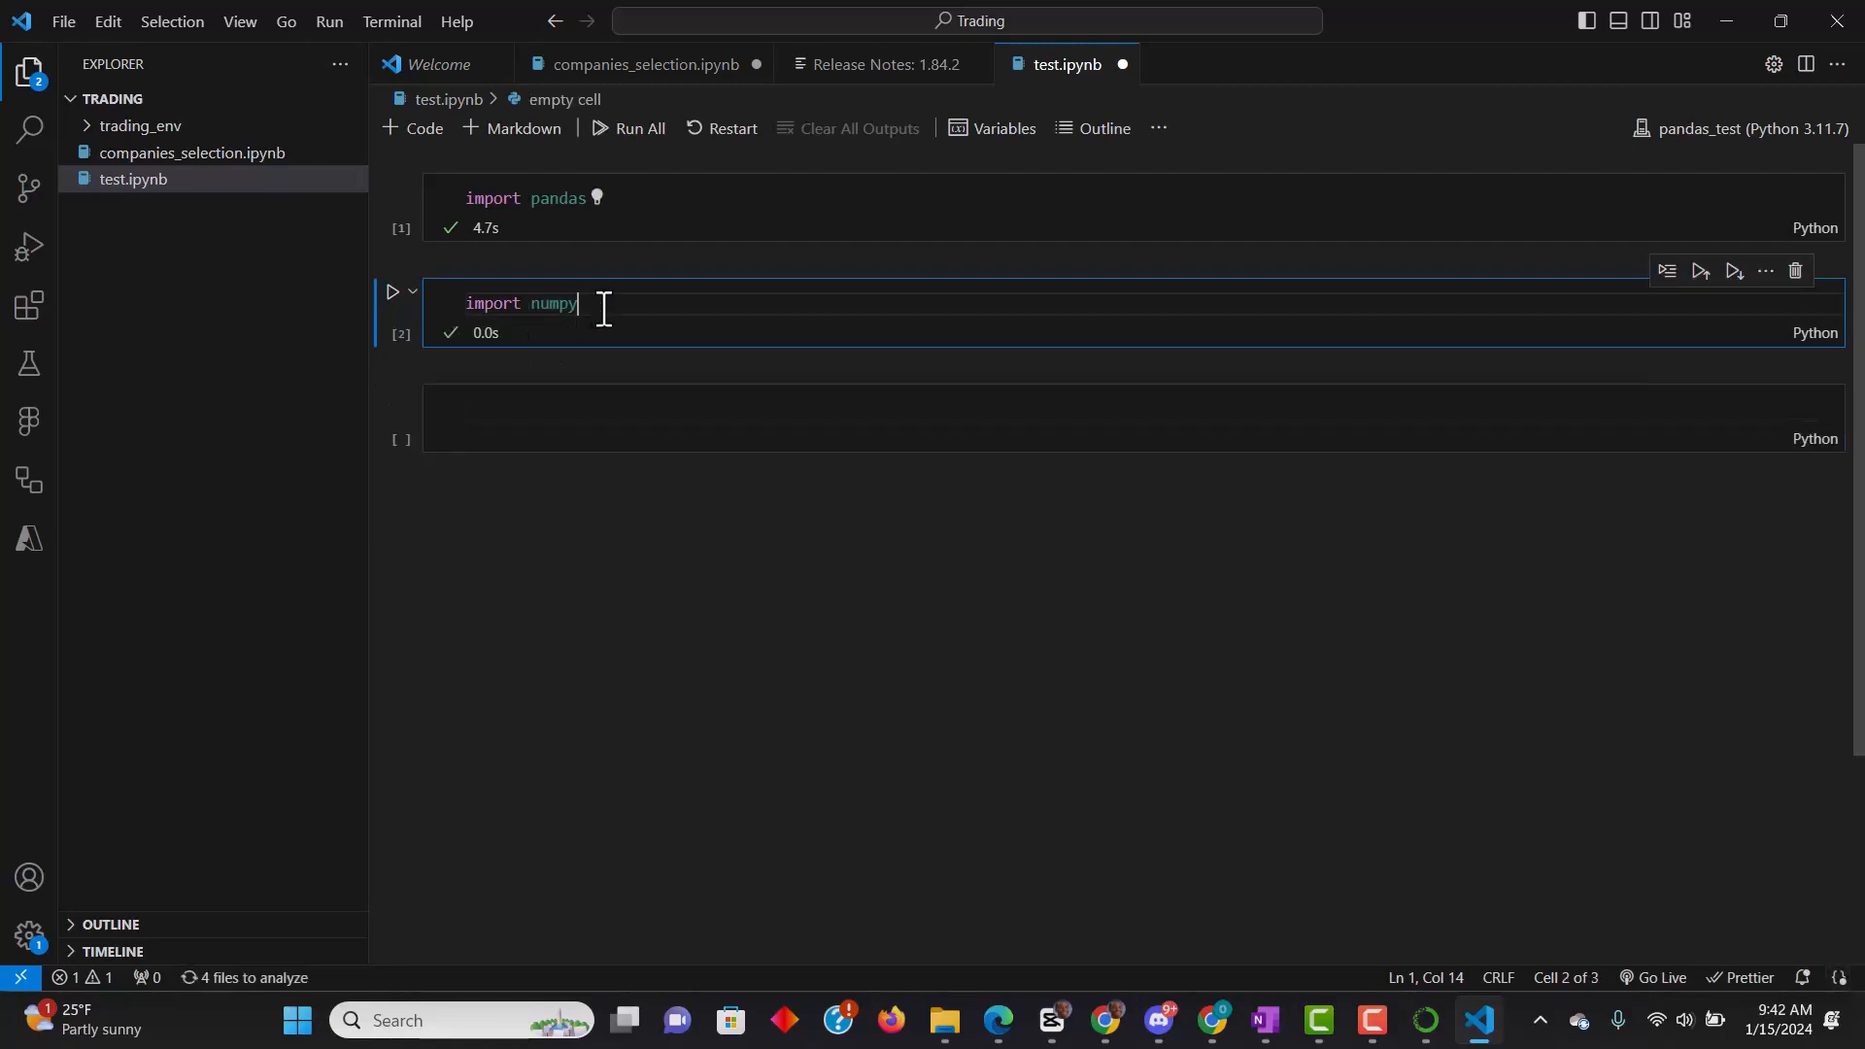
{"action": "key", "text": "ctrl+a"}
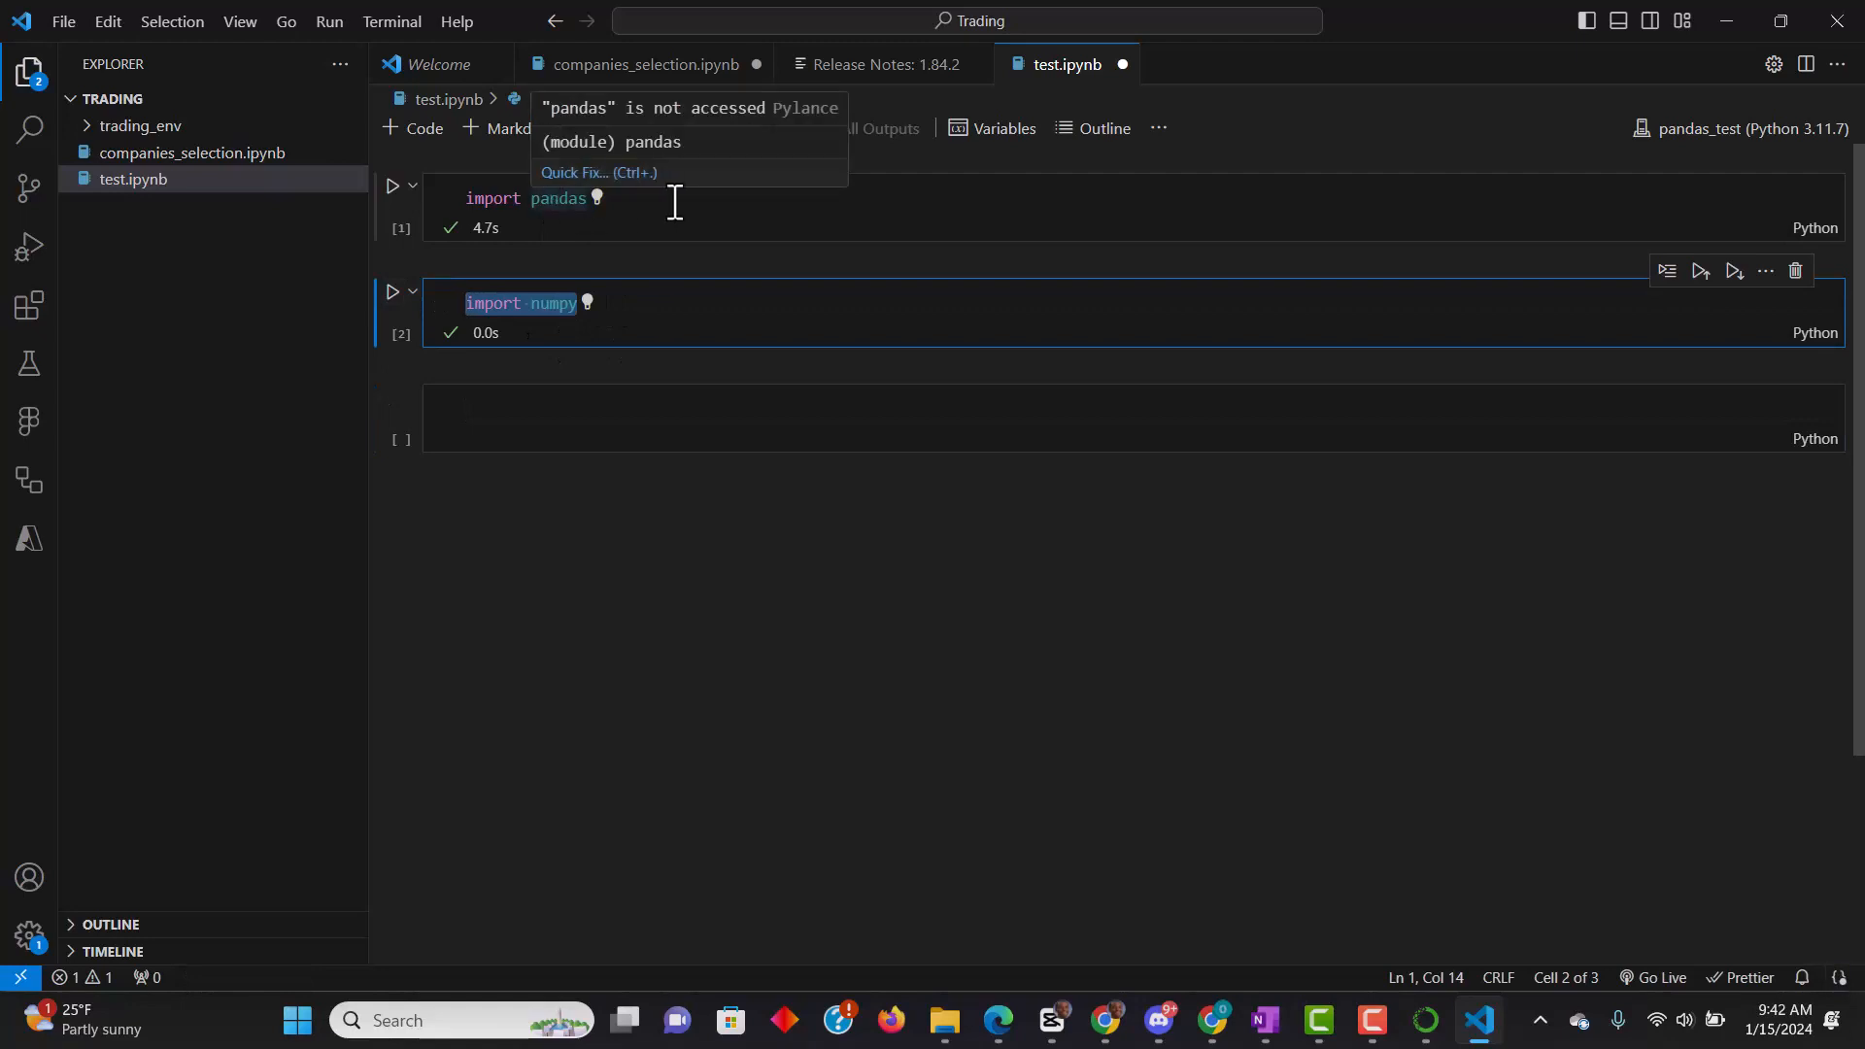
{"action": "left_click", "coordinate": [677, 202]}
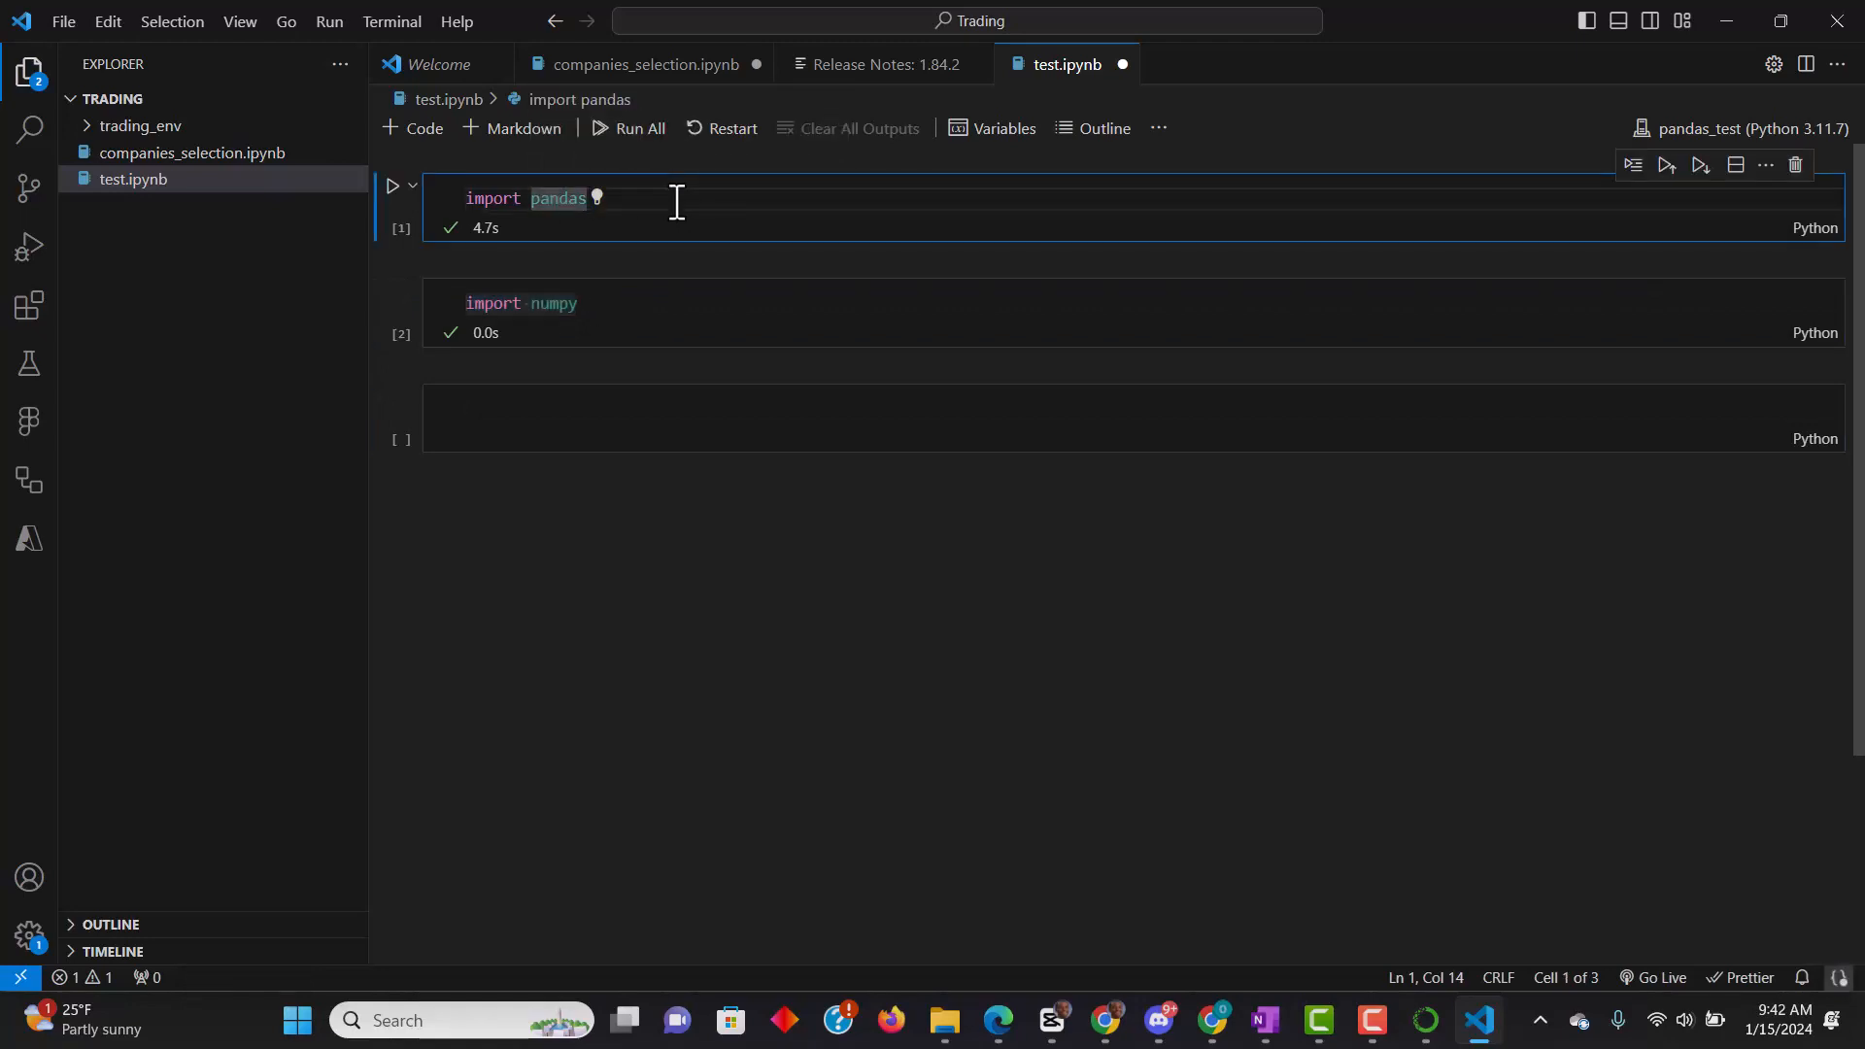
{"action": "left_click_drag", "start_coordinate": [649, 205], "coordinate": [366, 180]}
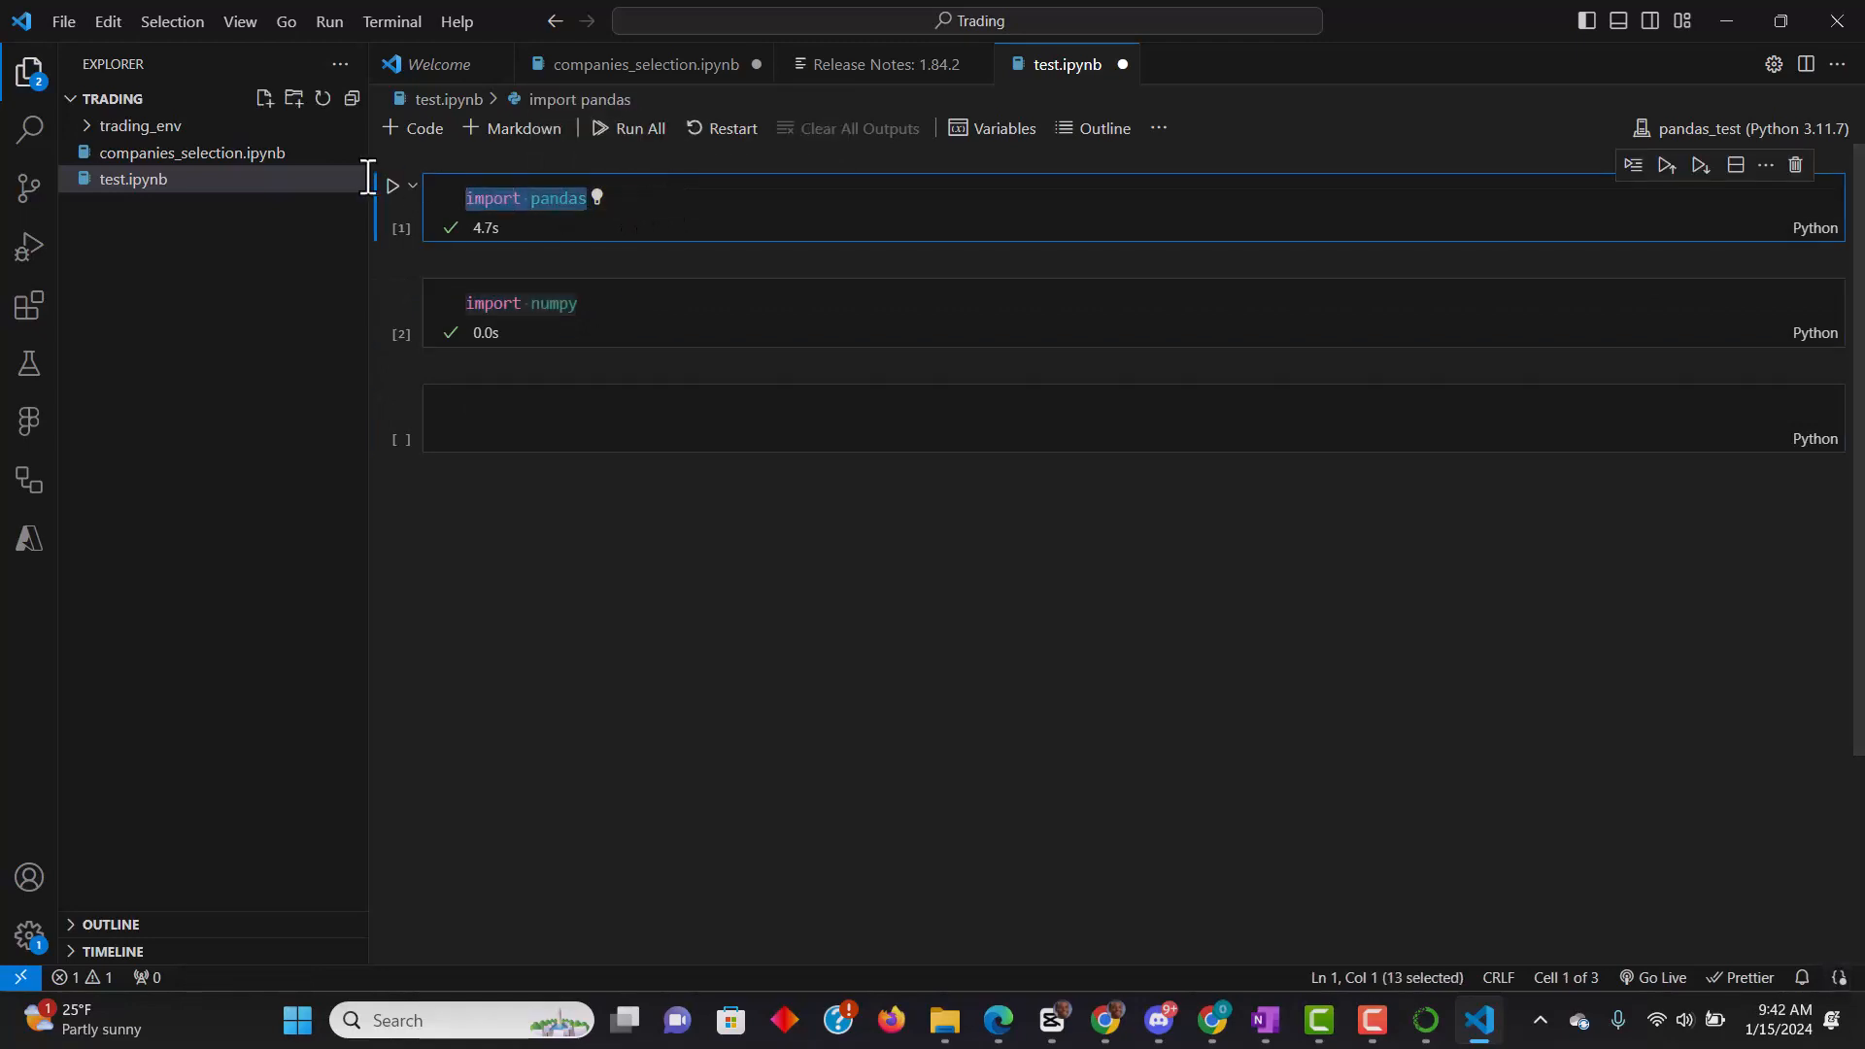
{"action": "left_click", "coordinate": [449, 292]}
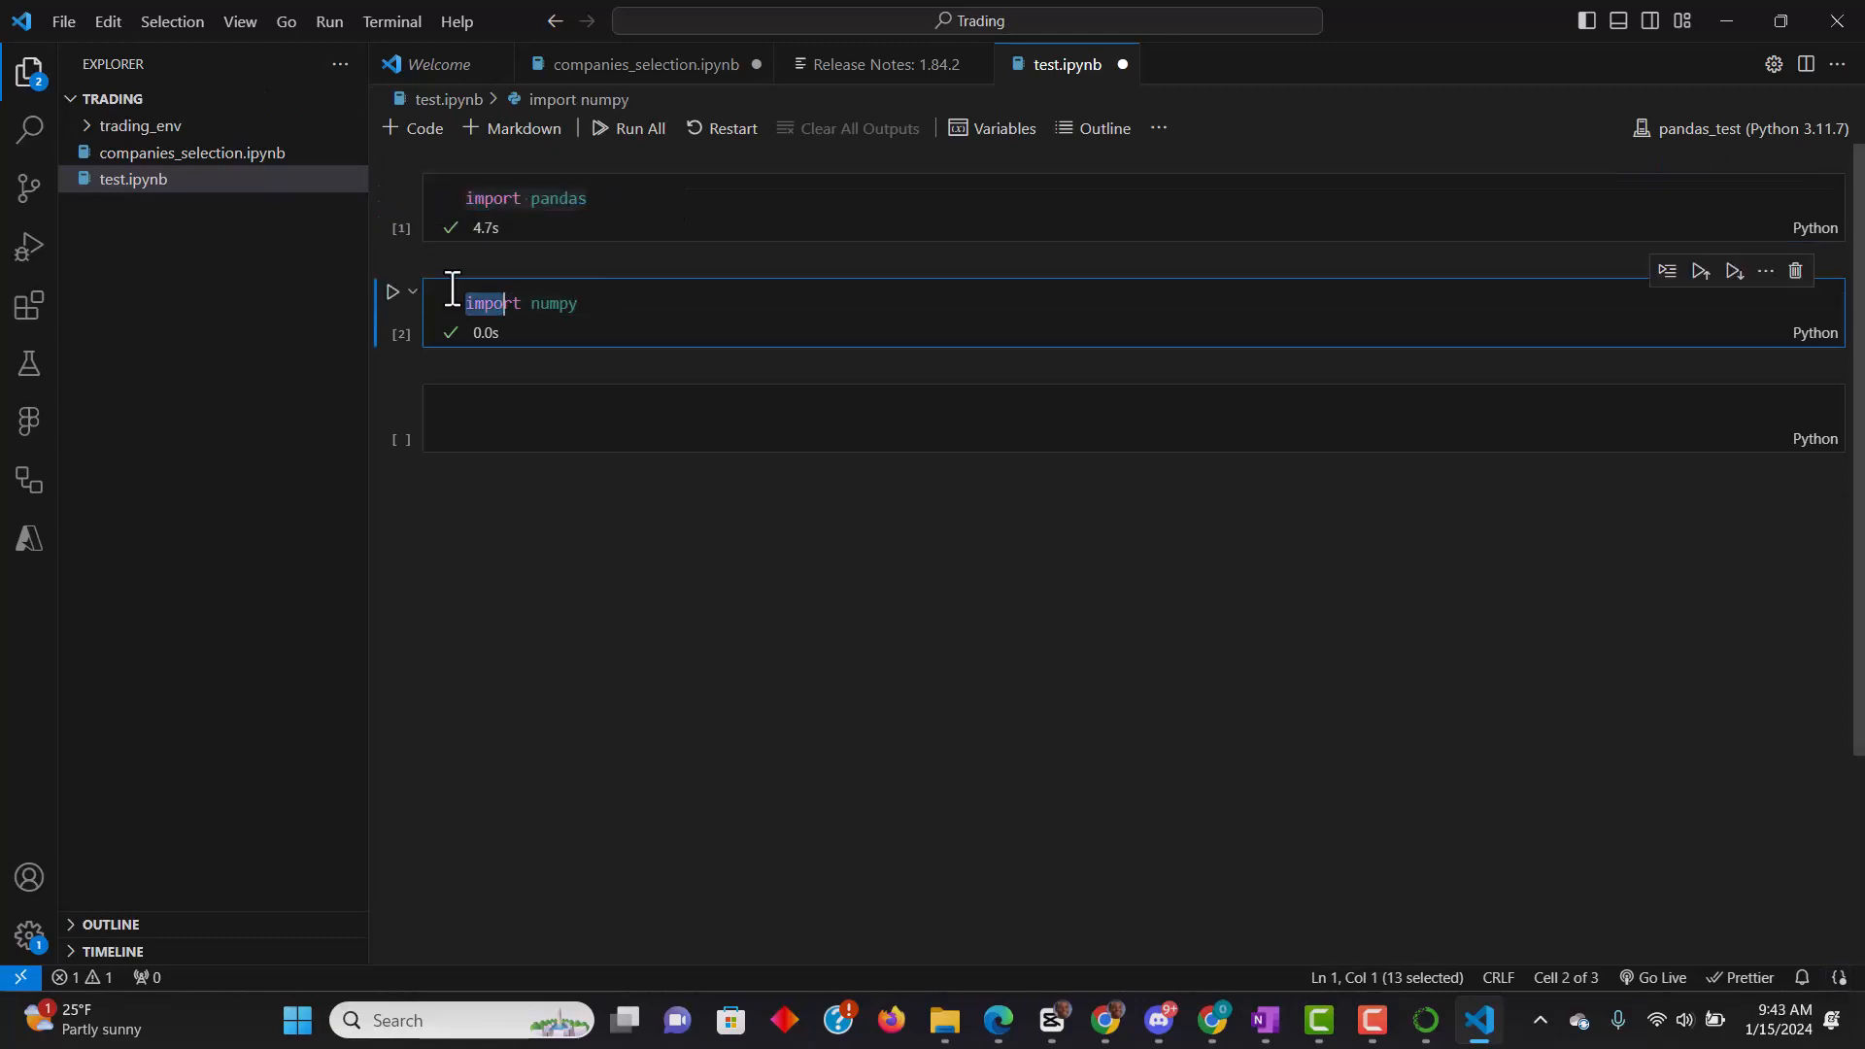
{"action": "left_click", "coordinate": [643, 311]}
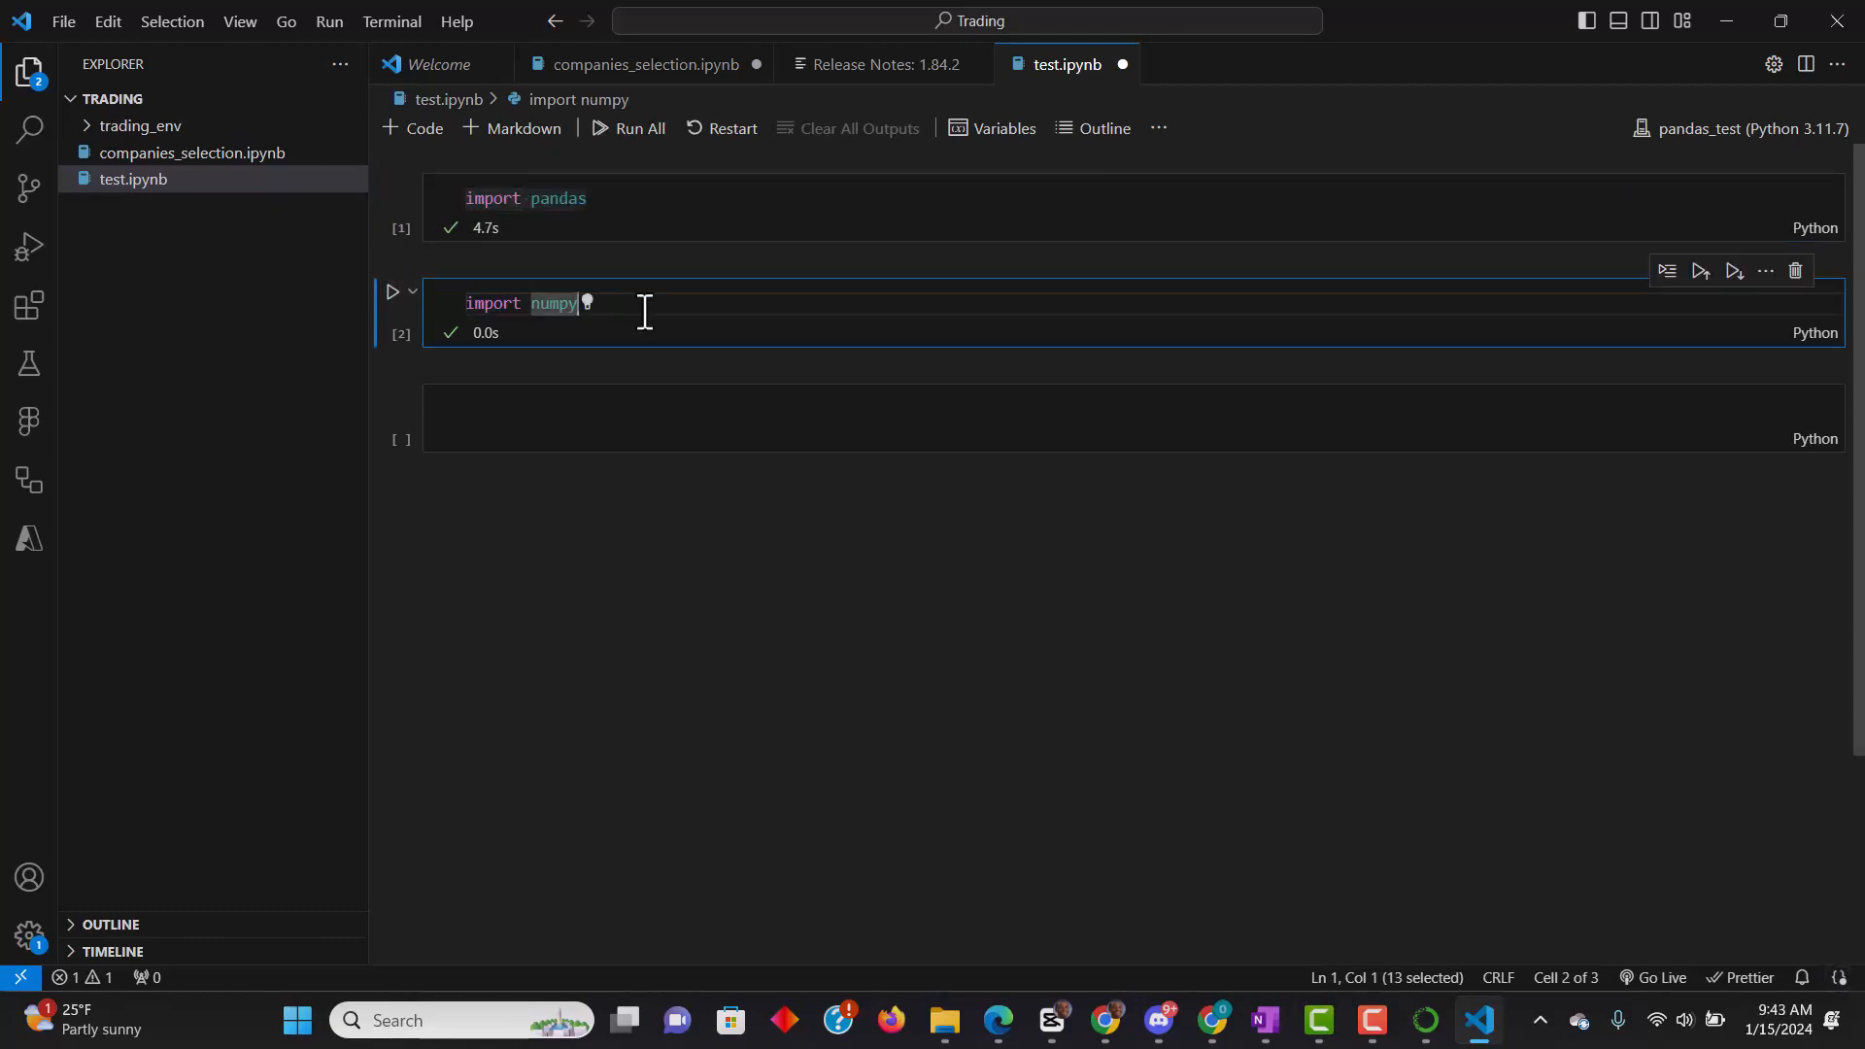
- Enter "import plotly" in the third notebook cell and run it
{"action": "left_click", "coordinate": [571, 396]}
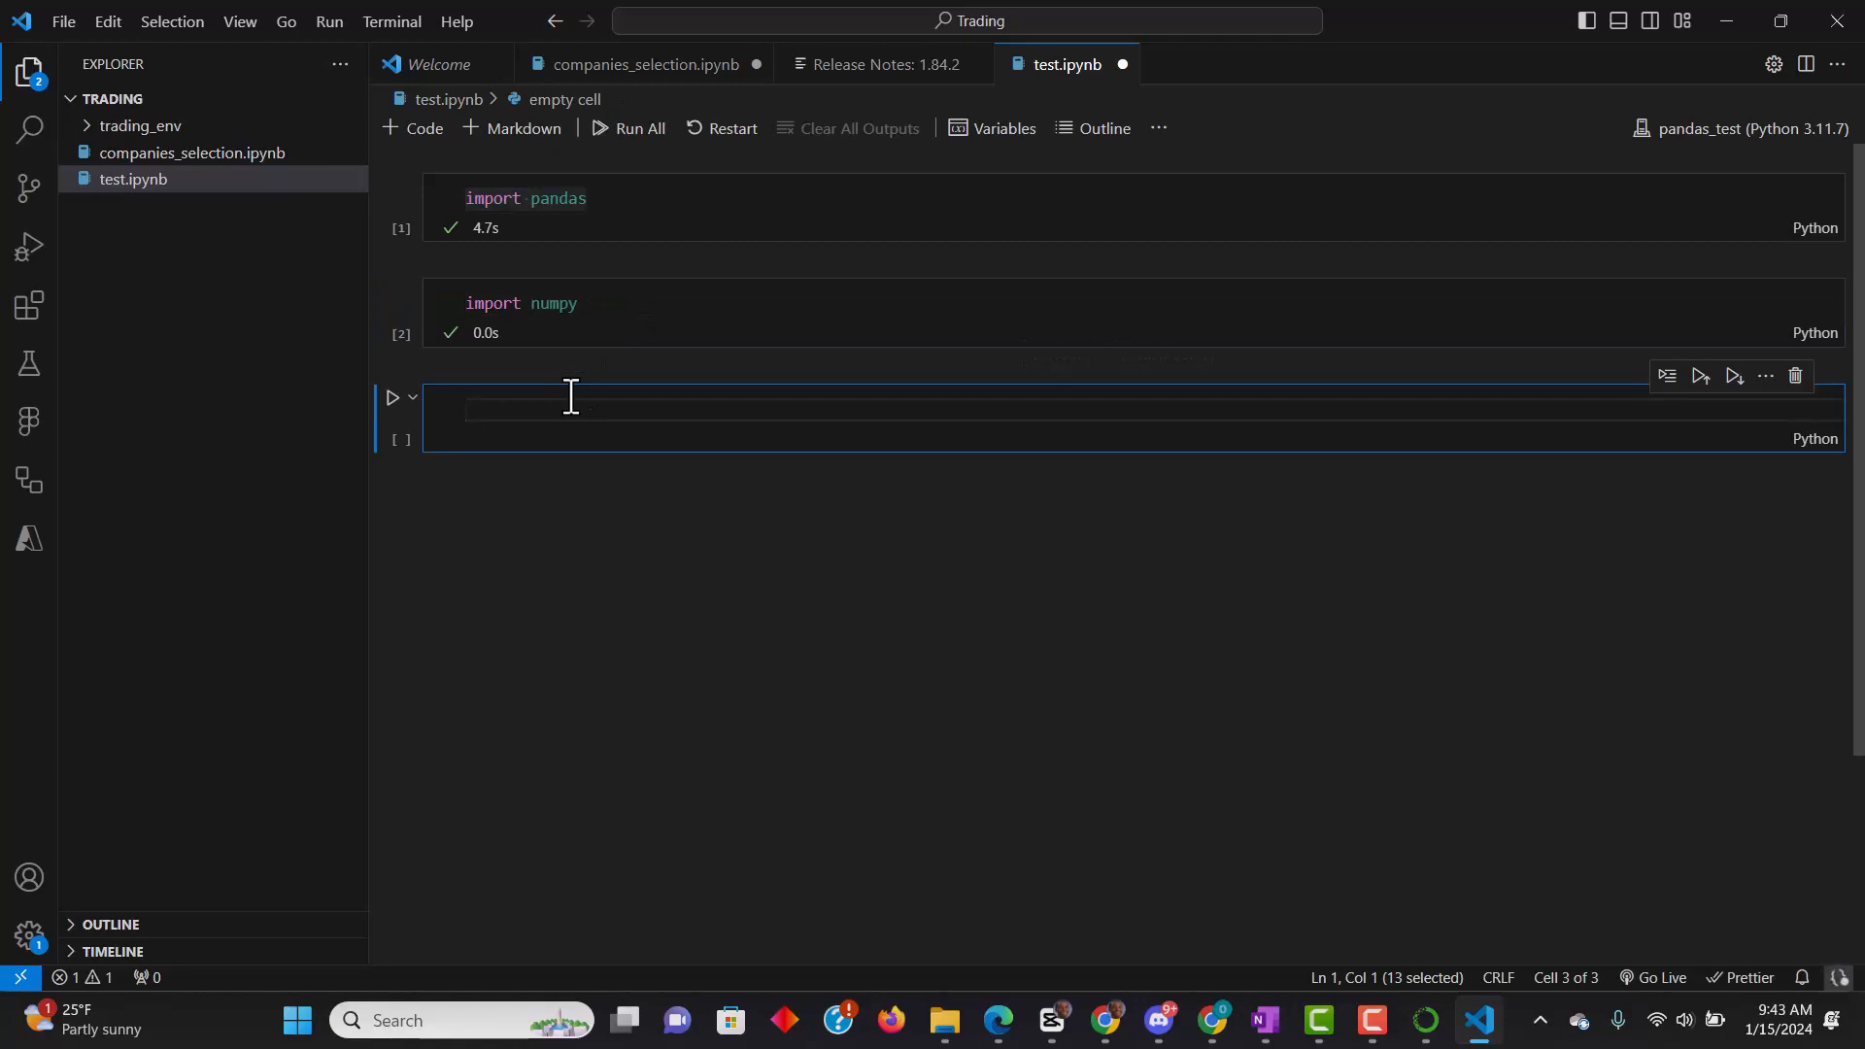
{"action": "type", "text": "imppr"}
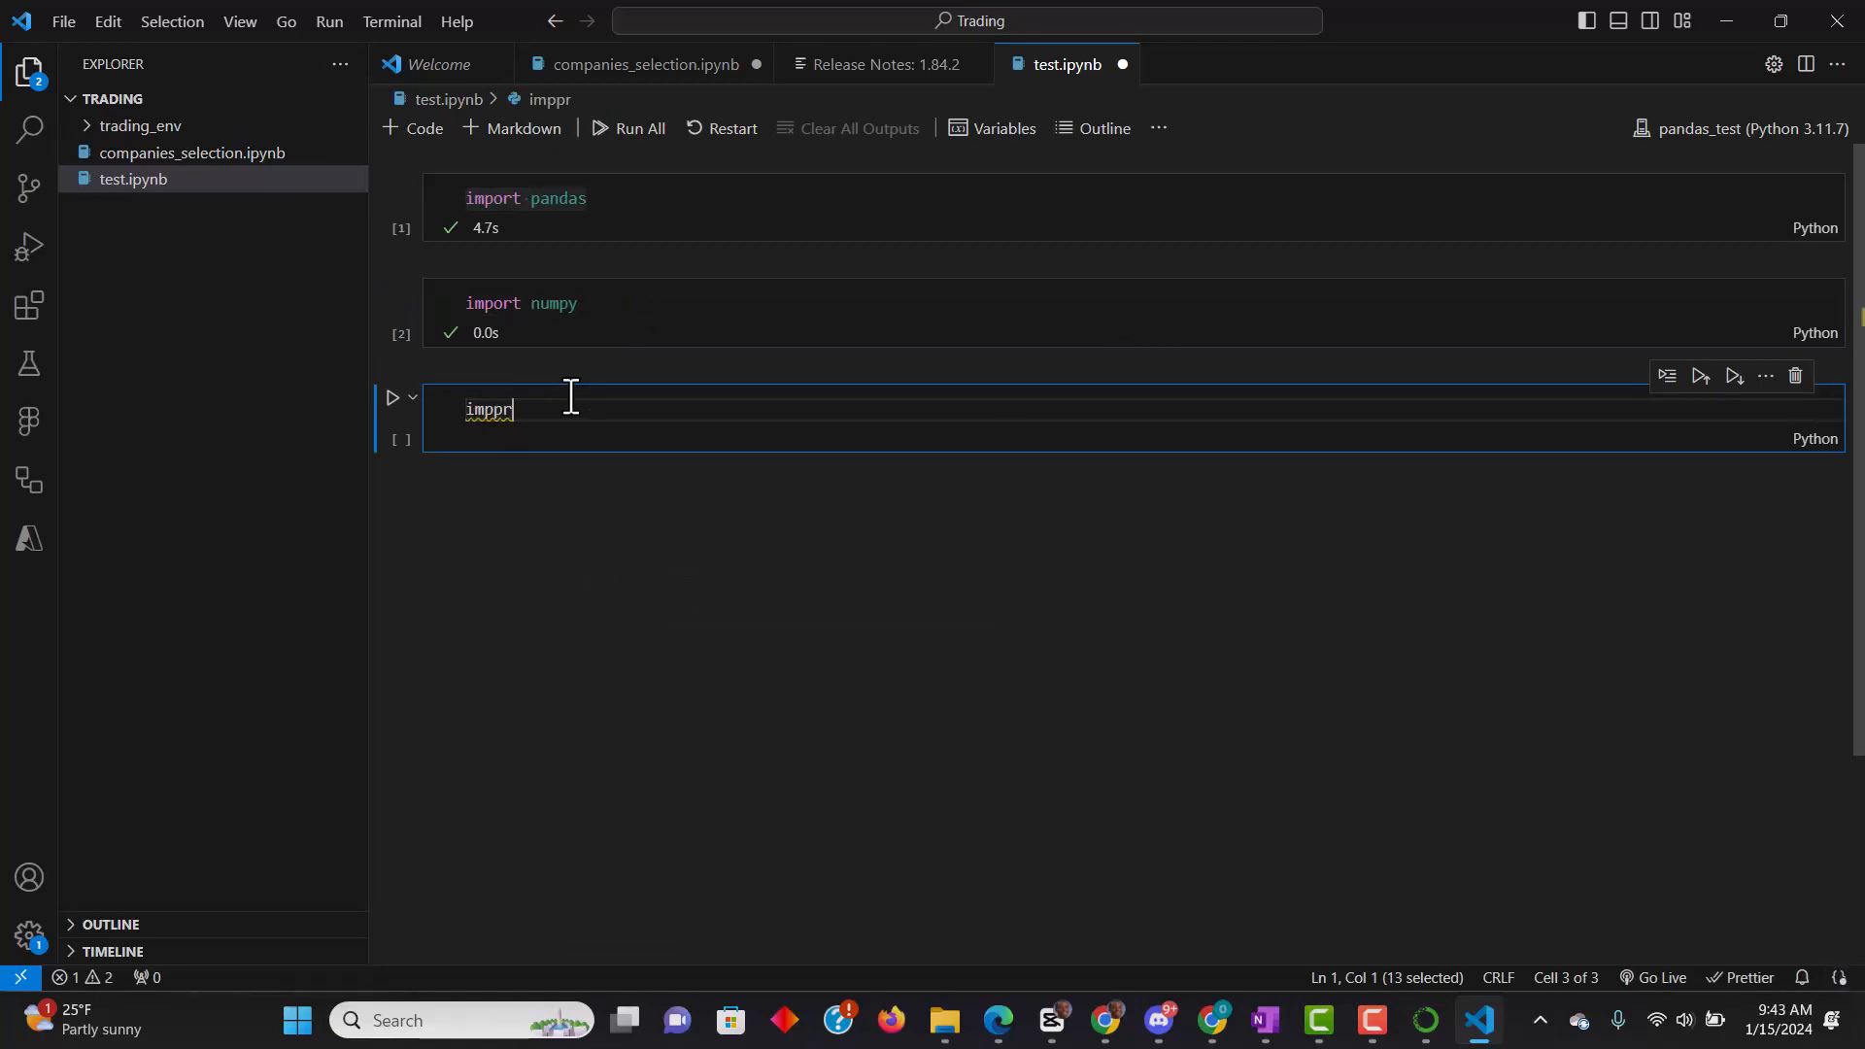
{"action": "key", "text": "BackSpace"}
{"action": "key", "text": "BackSpace"}
{"action": "type", "text": "ort pl"}
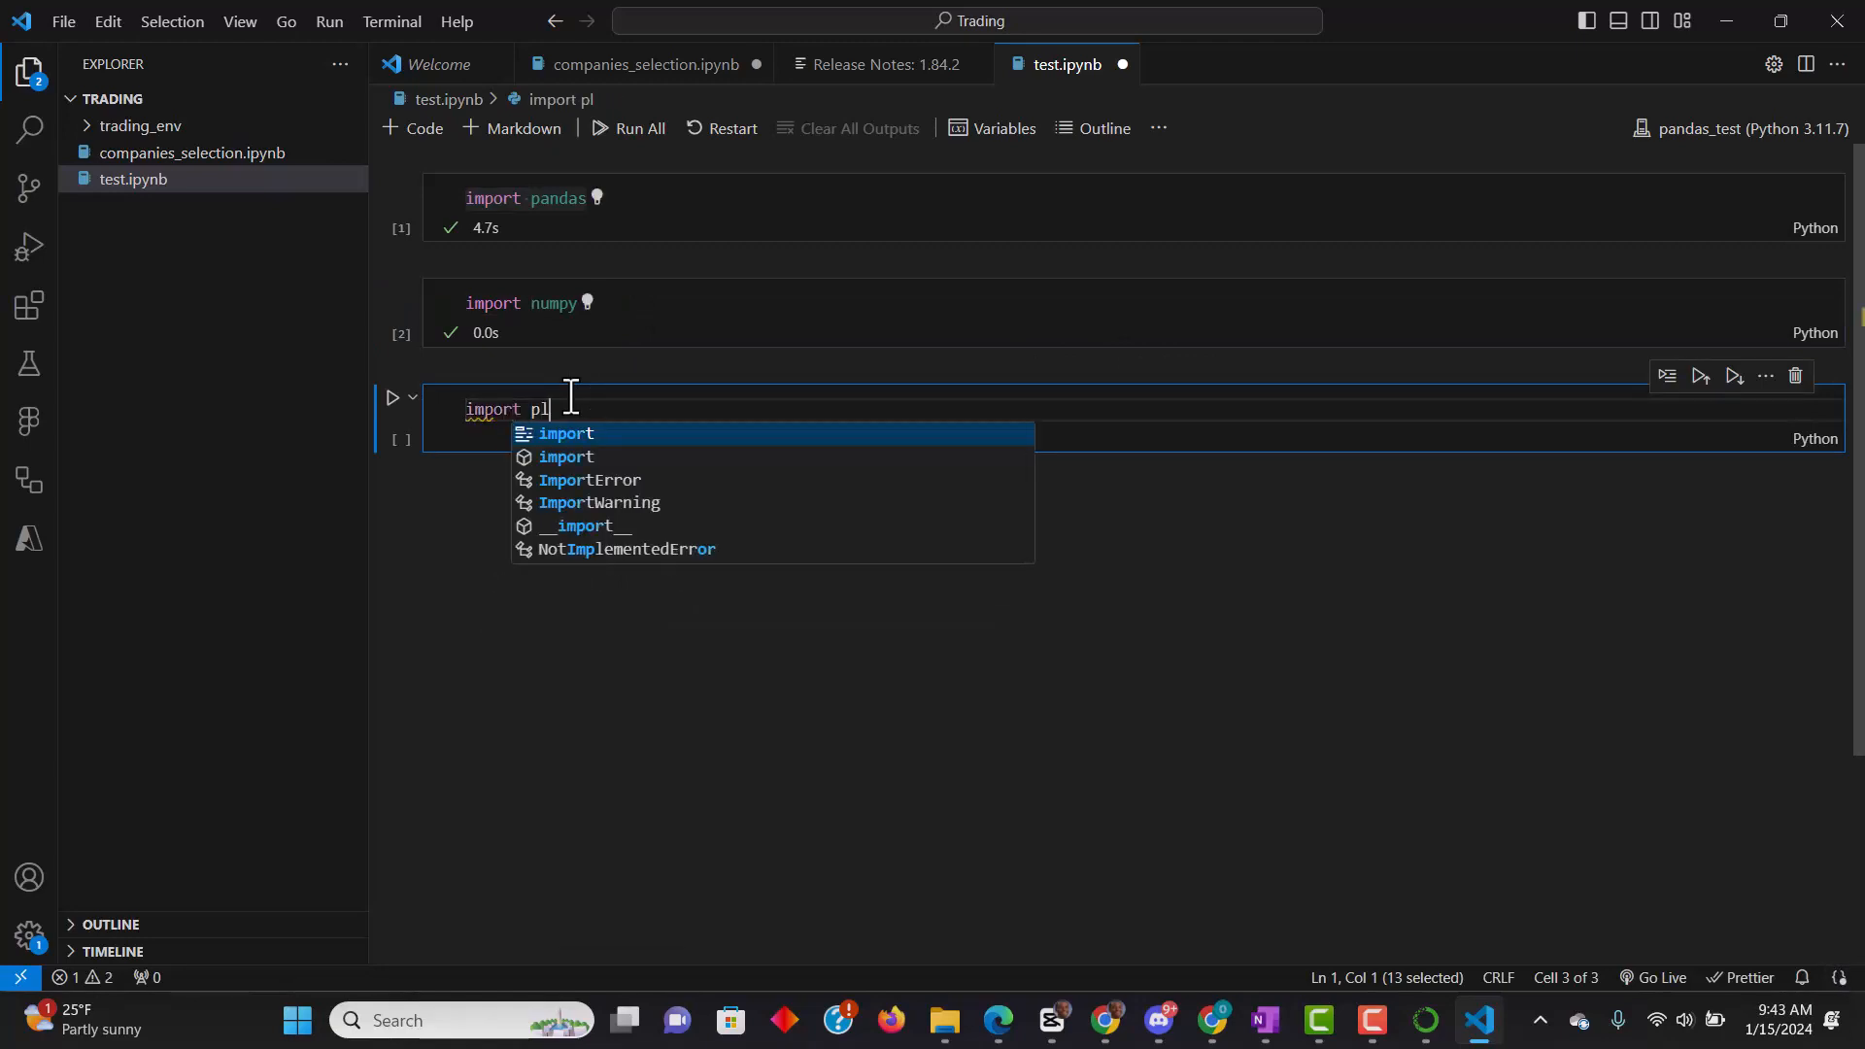
{"action": "type", "text": "otly"}
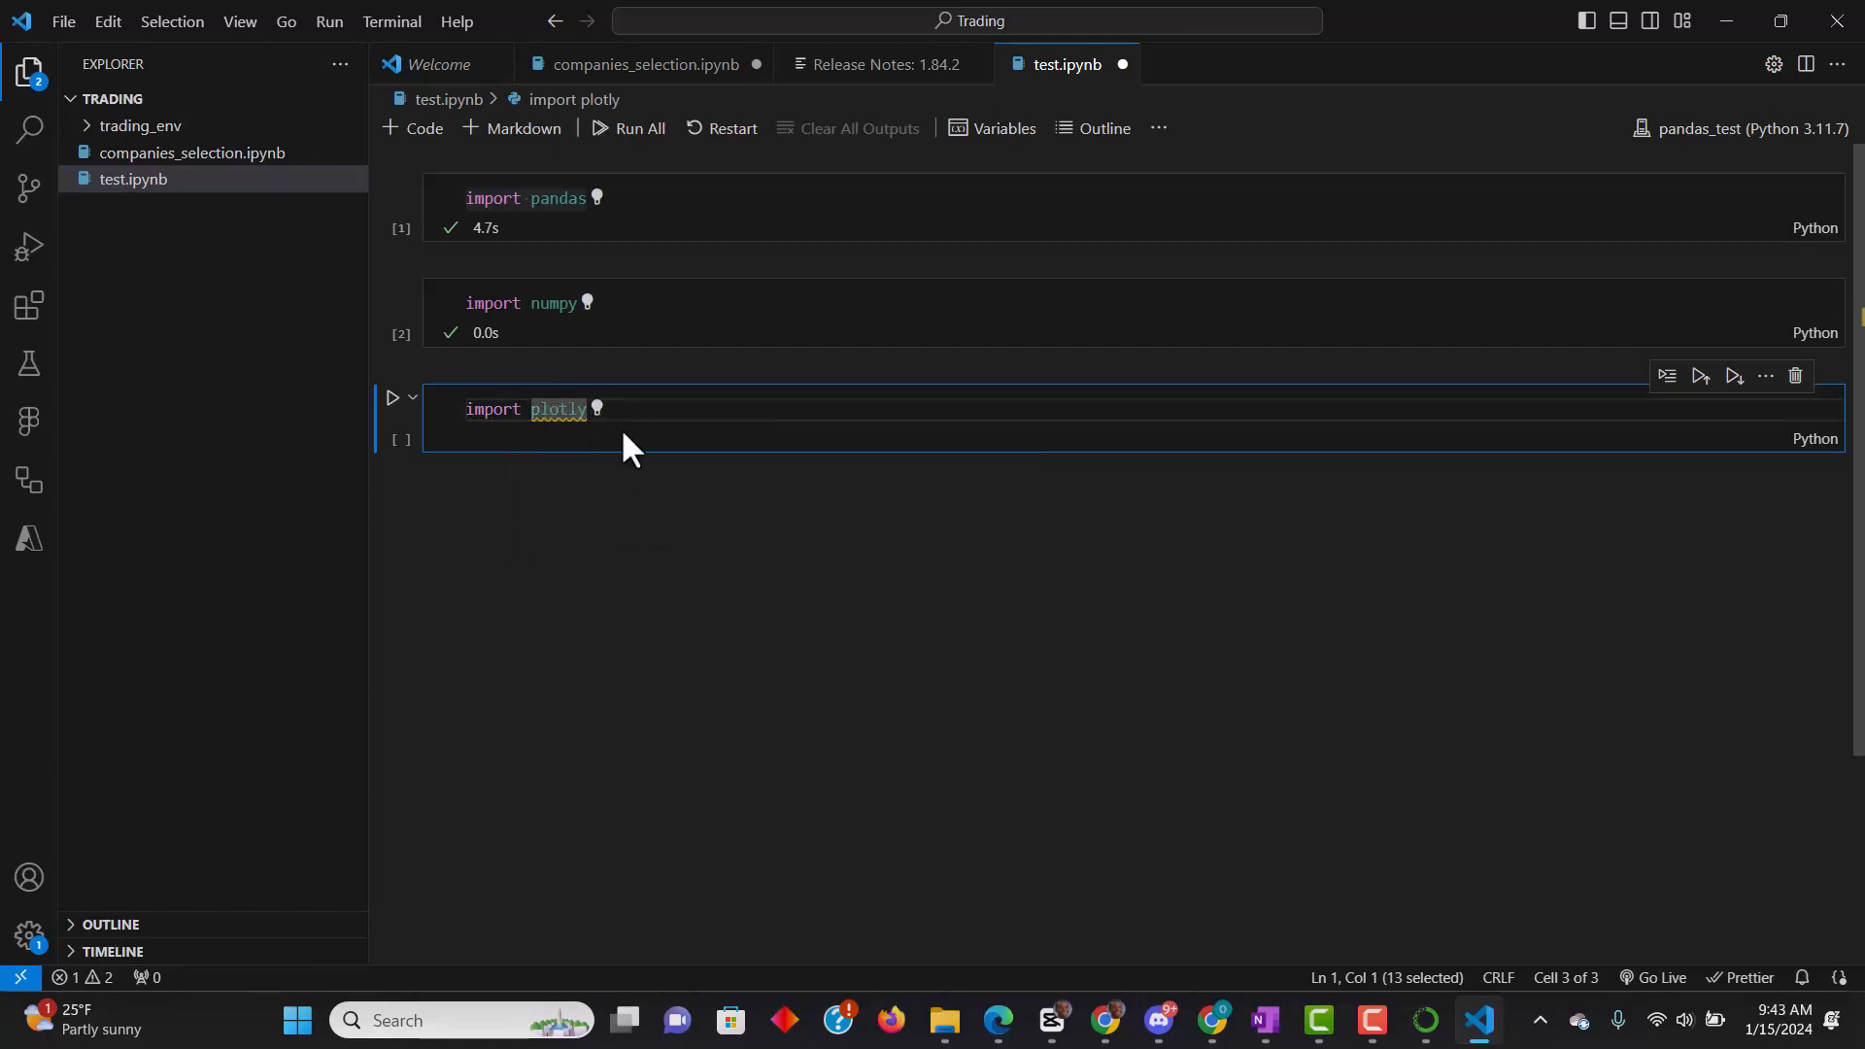
{"action": "mouse_move", "coordinate": [591, 417]}
{"action": "key", "text": "shift+Return"}
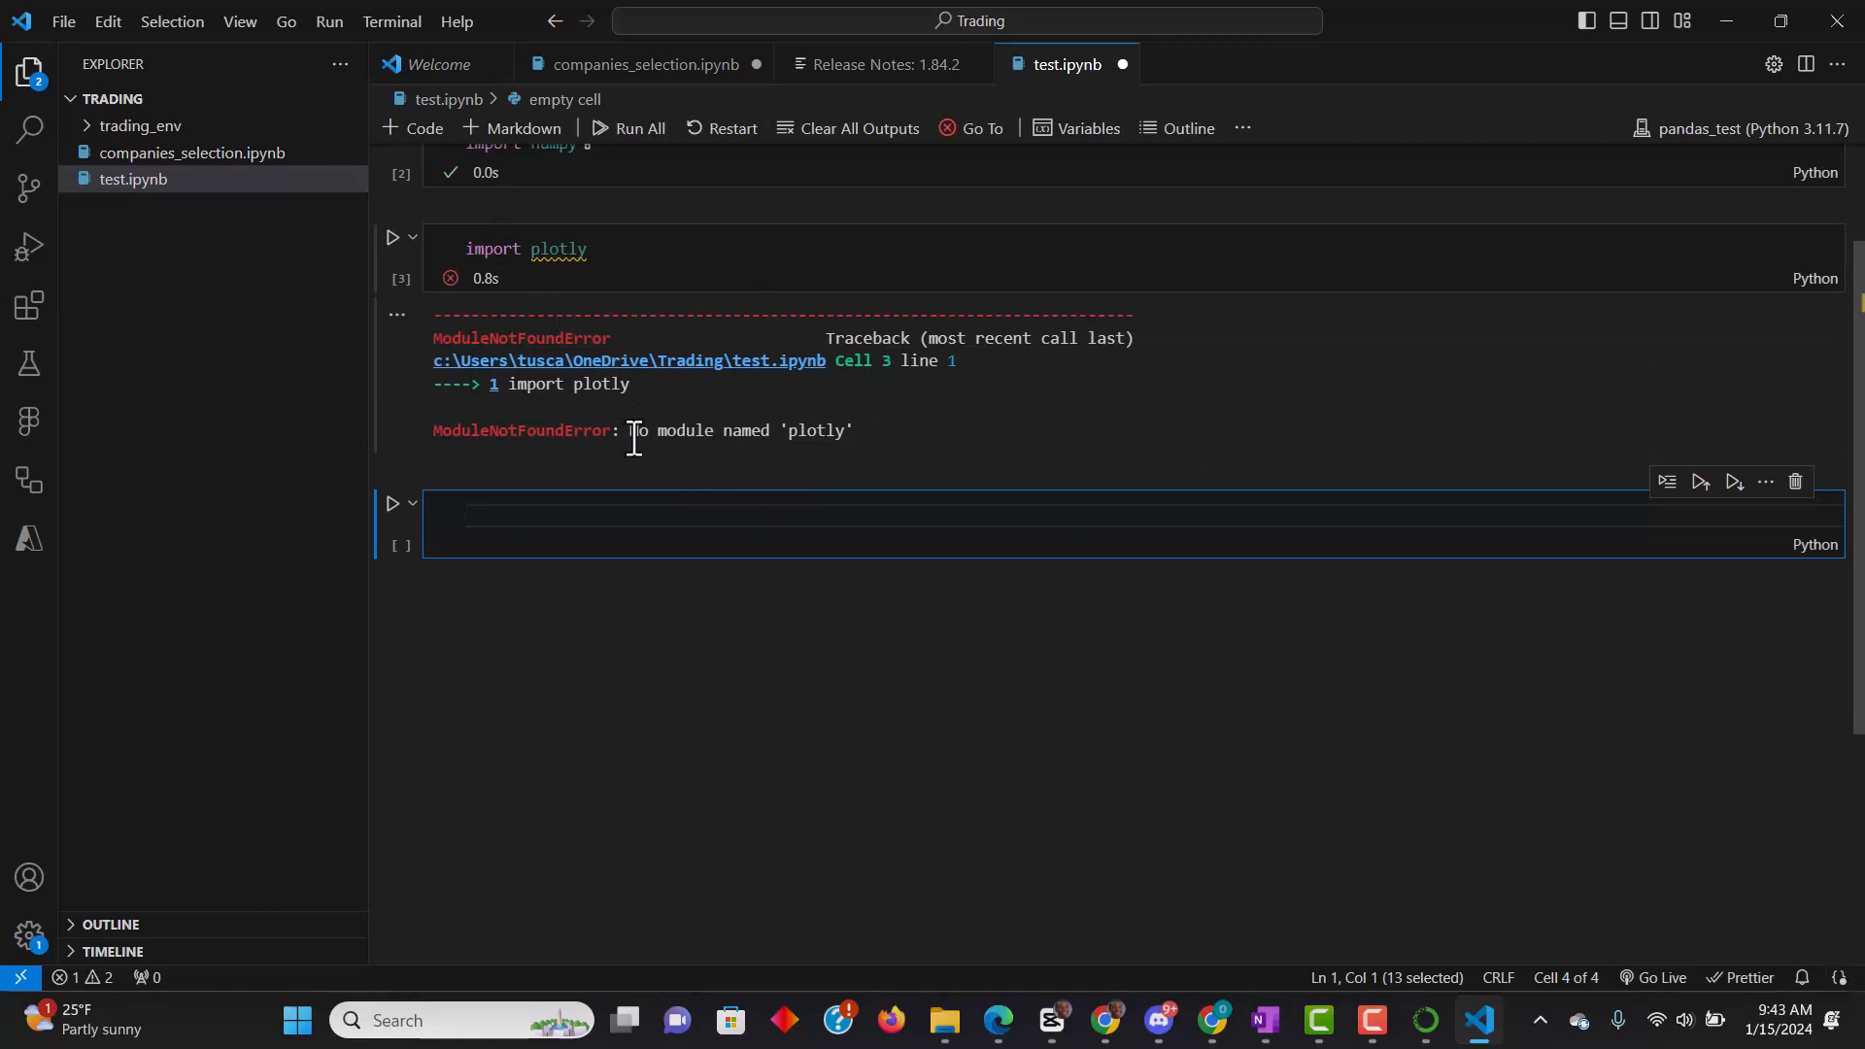
- Examine the output of the plotly import cell alongside the pandas and numpy cells
{"action": "left_click_drag", "start_coordinate": [630, 433], "coordinate": [793, 437]}
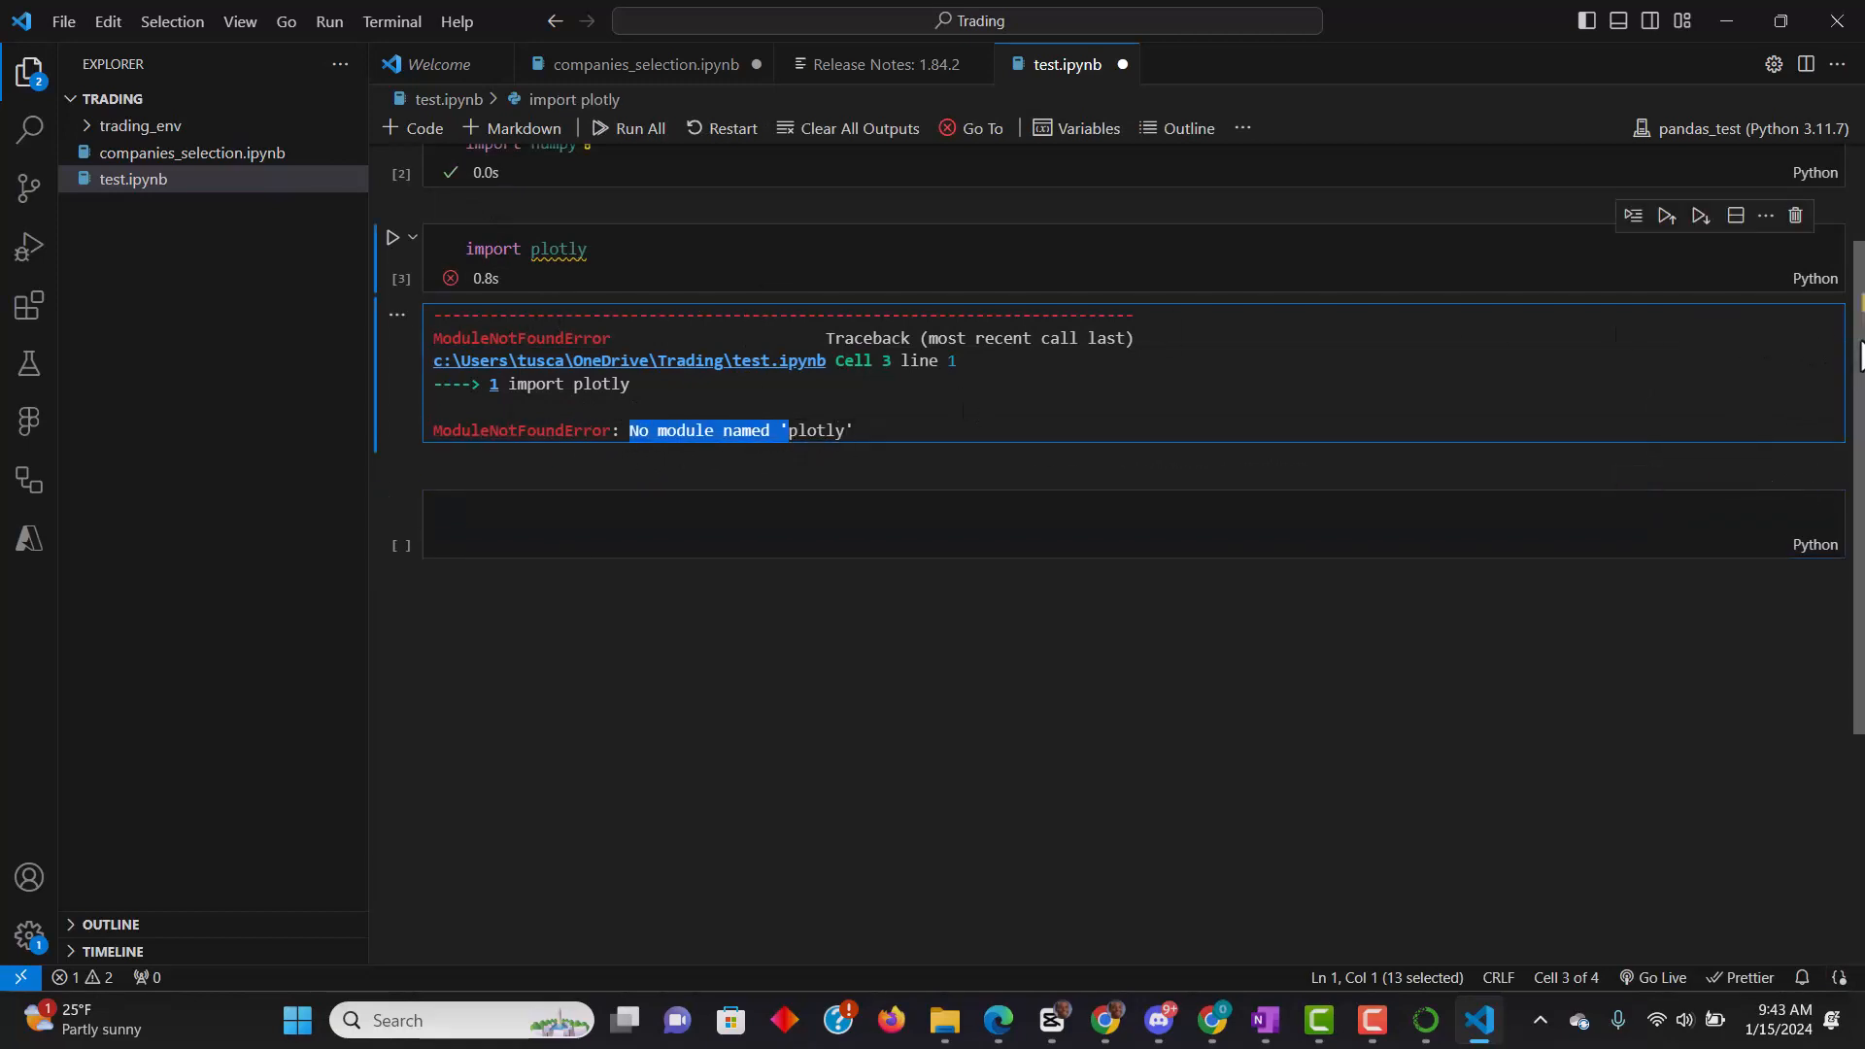
{"action": "left_click_drag", "start_coordinate": [1853, 350], "coordinate": [1857, 194]}
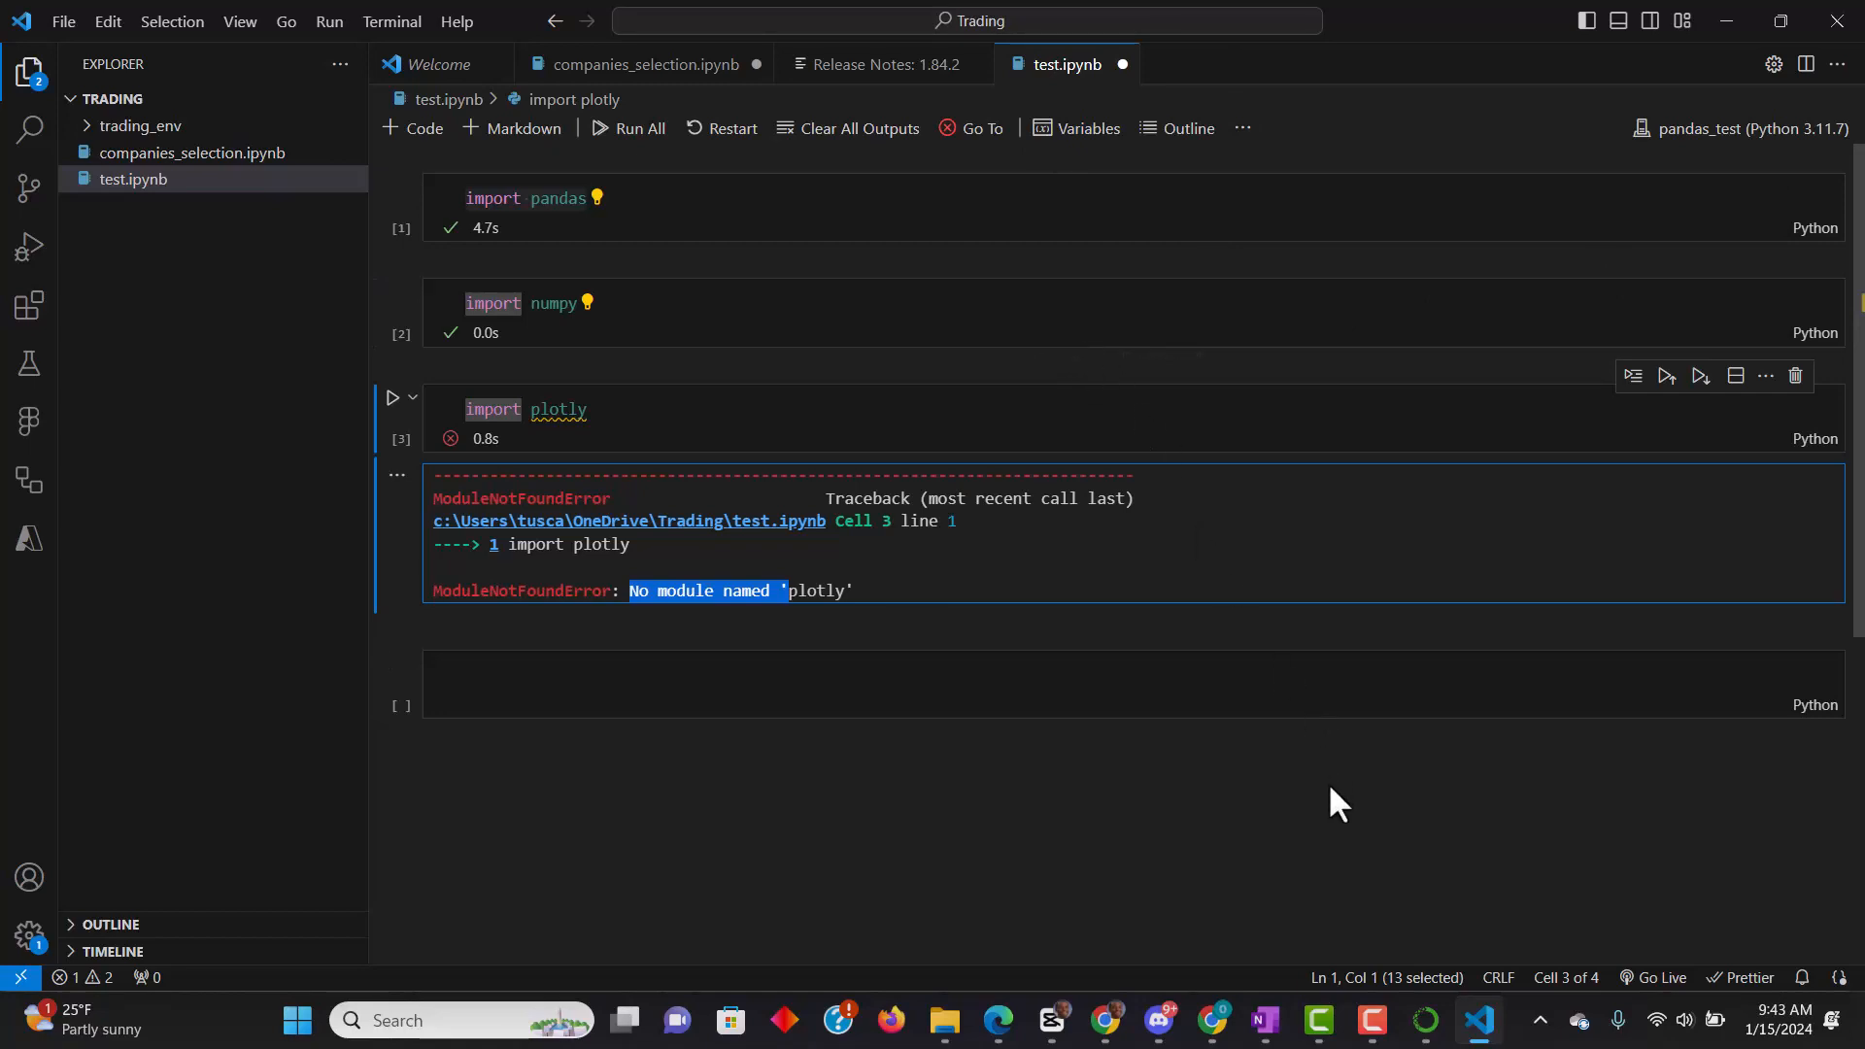
{"action": "left_click", "coordinate": [1372, 1020]}
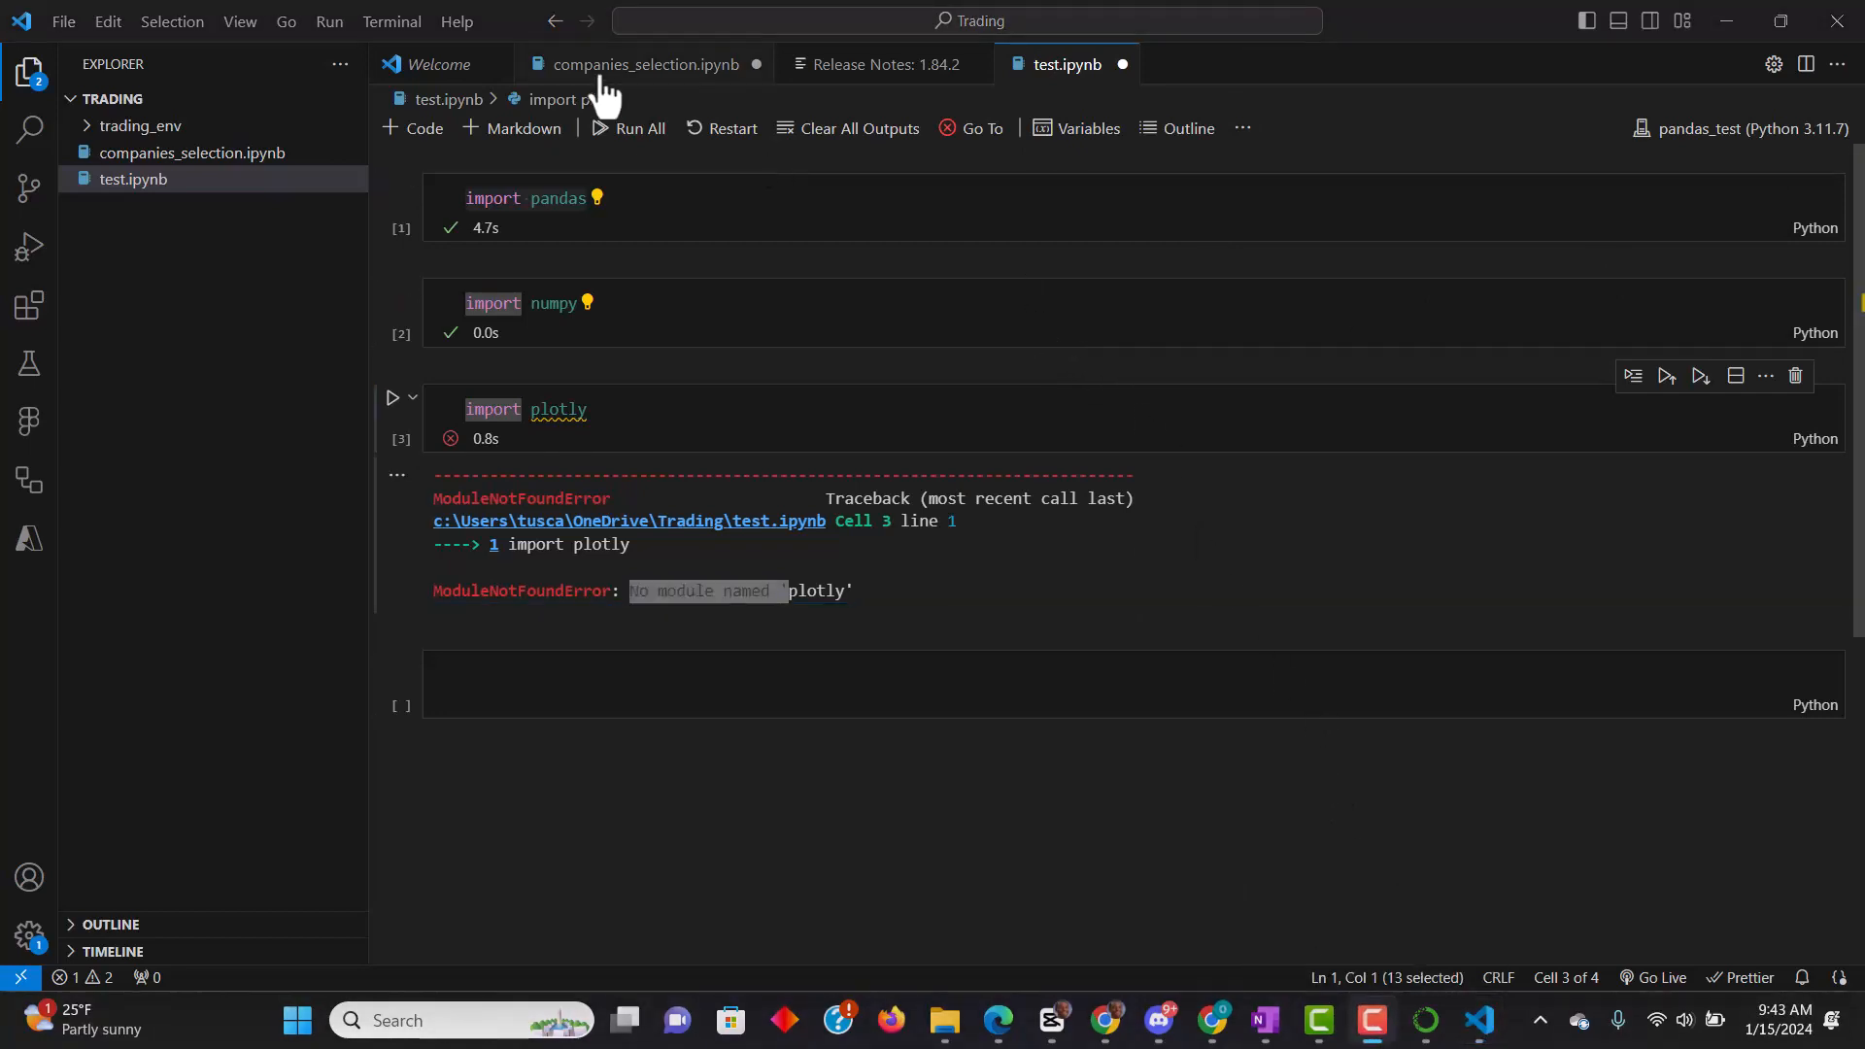